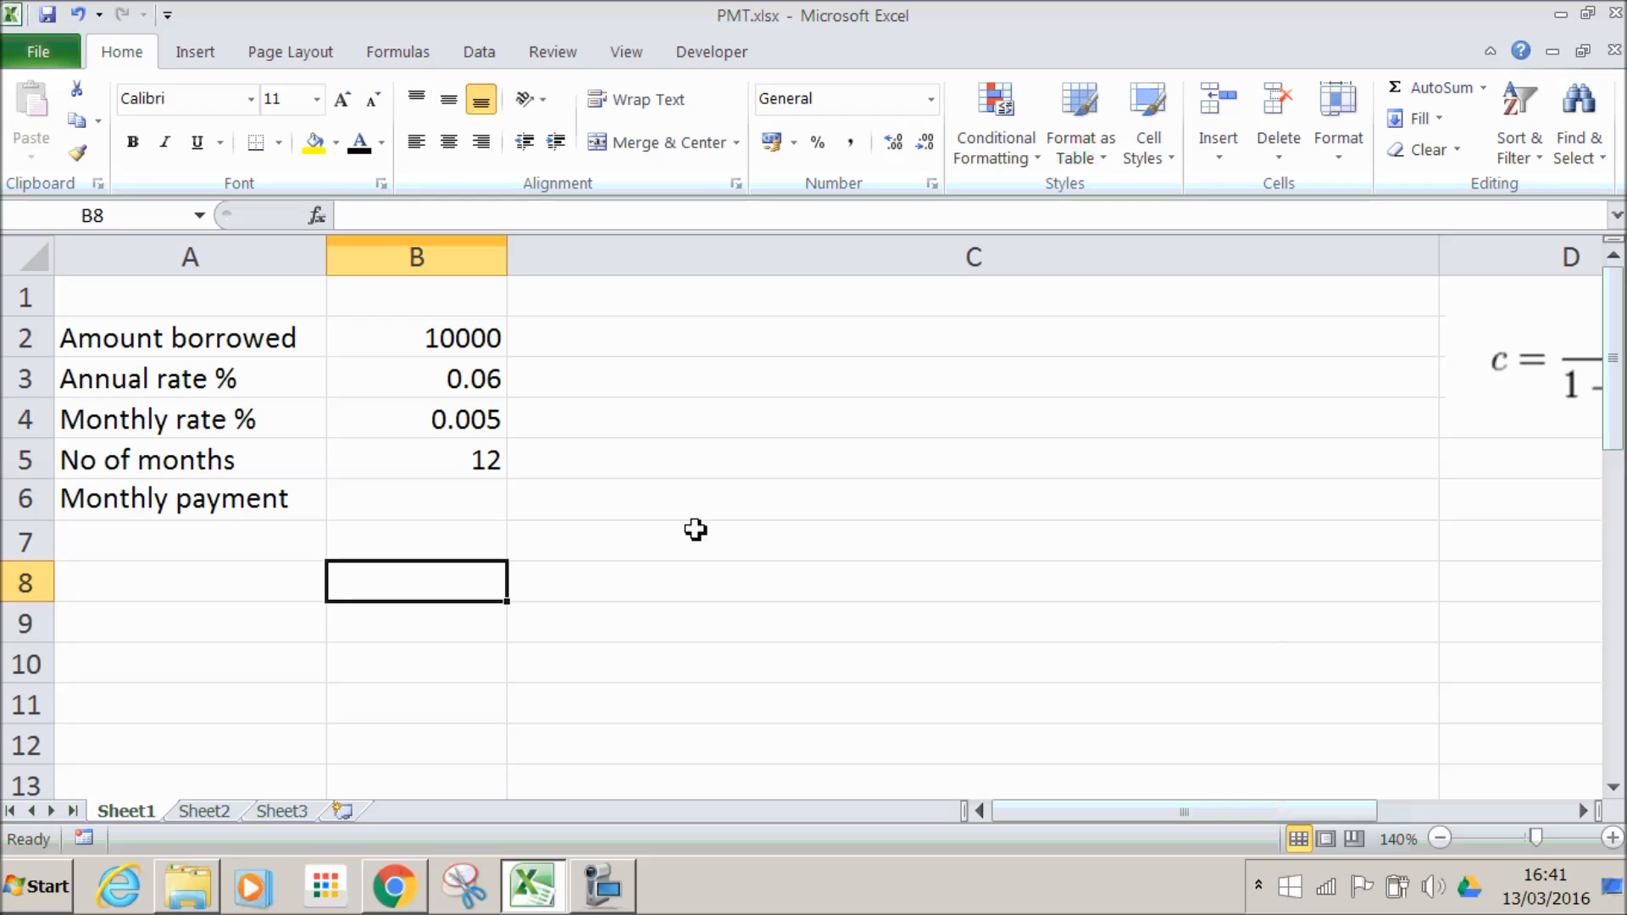
Step: Format the amount borrowed in cell B2 as Currency
{"action": "left_click", "coordinate": [434, 332]}
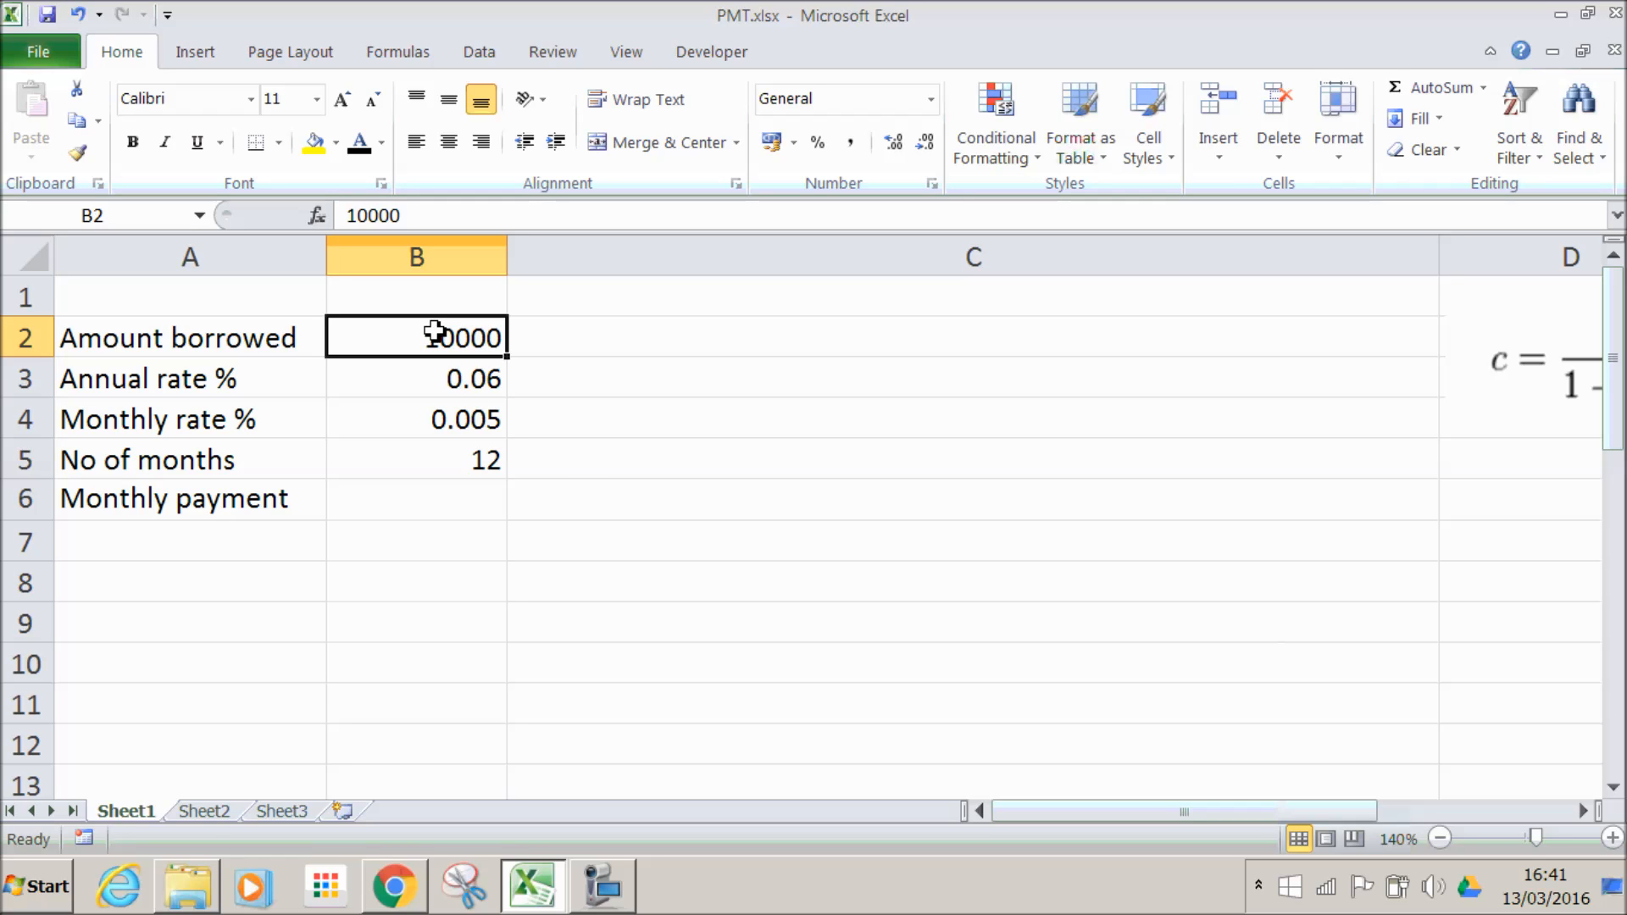
{"action": "left_click", "coordinate": [932, 100]}
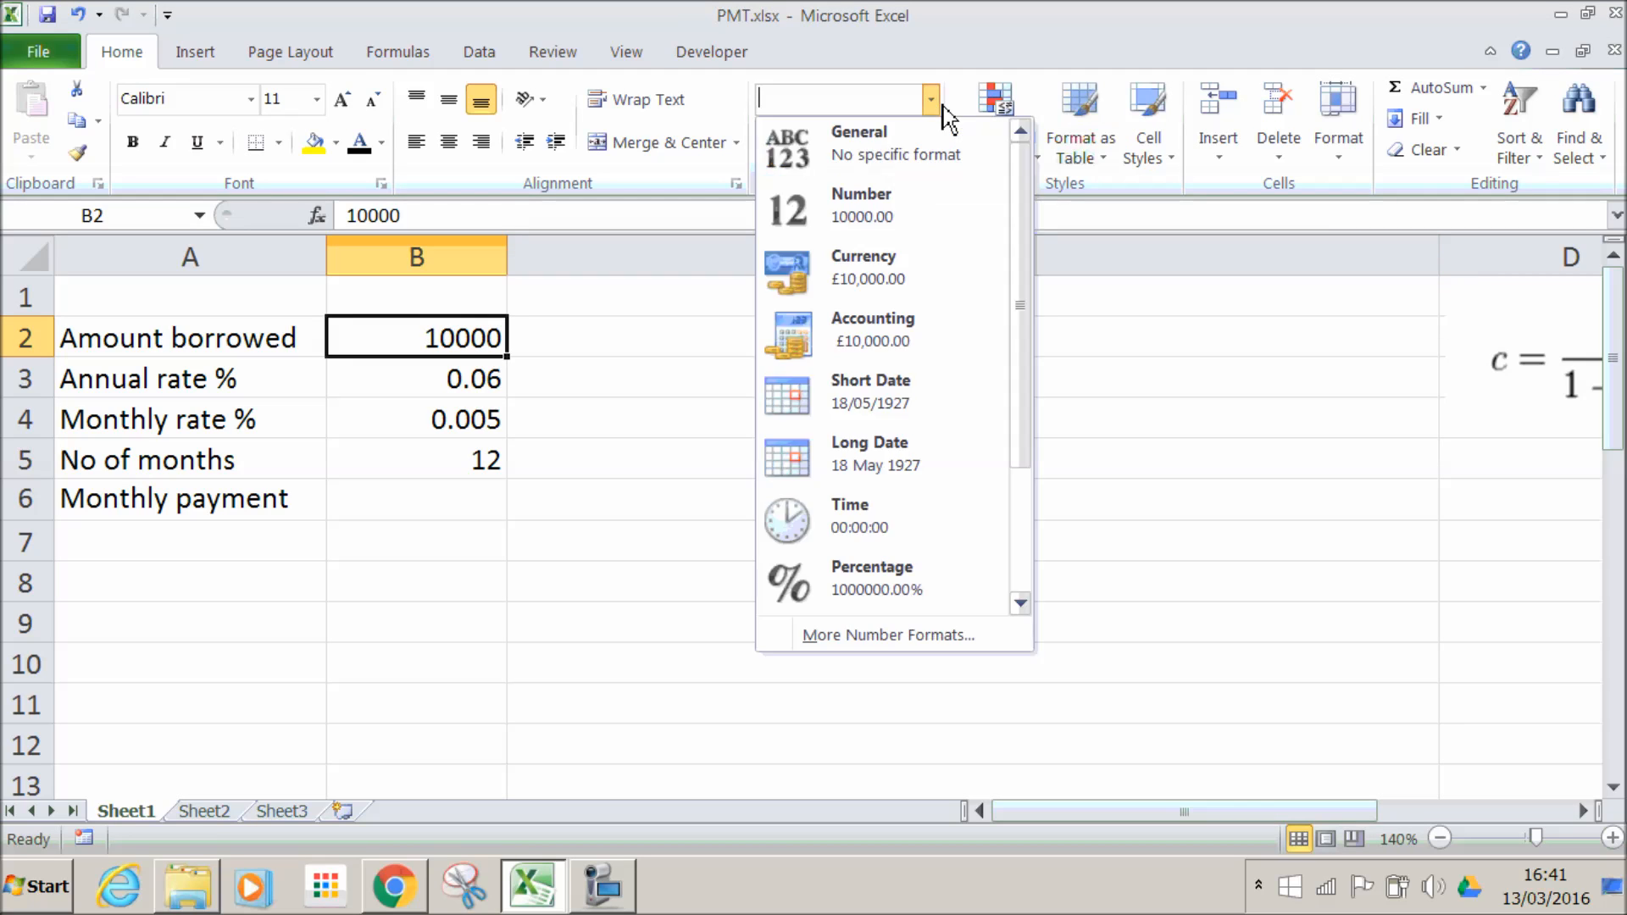
{"action": "left_click", "coordinate": [877, 272]}
{"action": "left_click", "coordinate": [739, 446]}
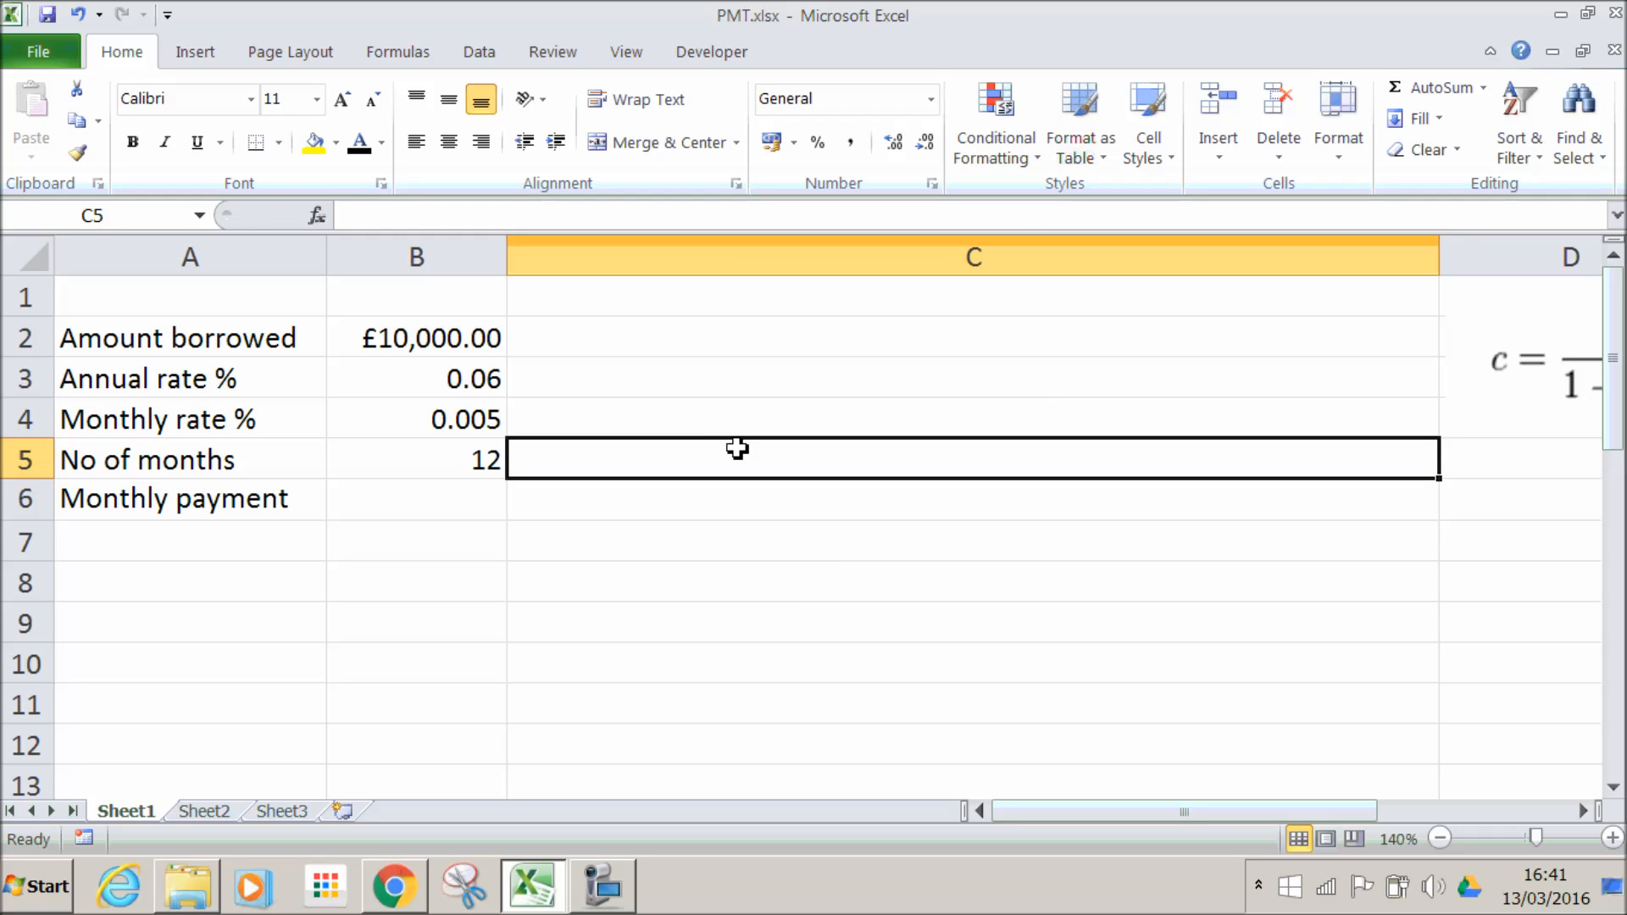
Step: Format the annual rate in B3 and the monthly rate in B4 as Percentage
{"action": "left_click", "coordinate": [465, 380]}
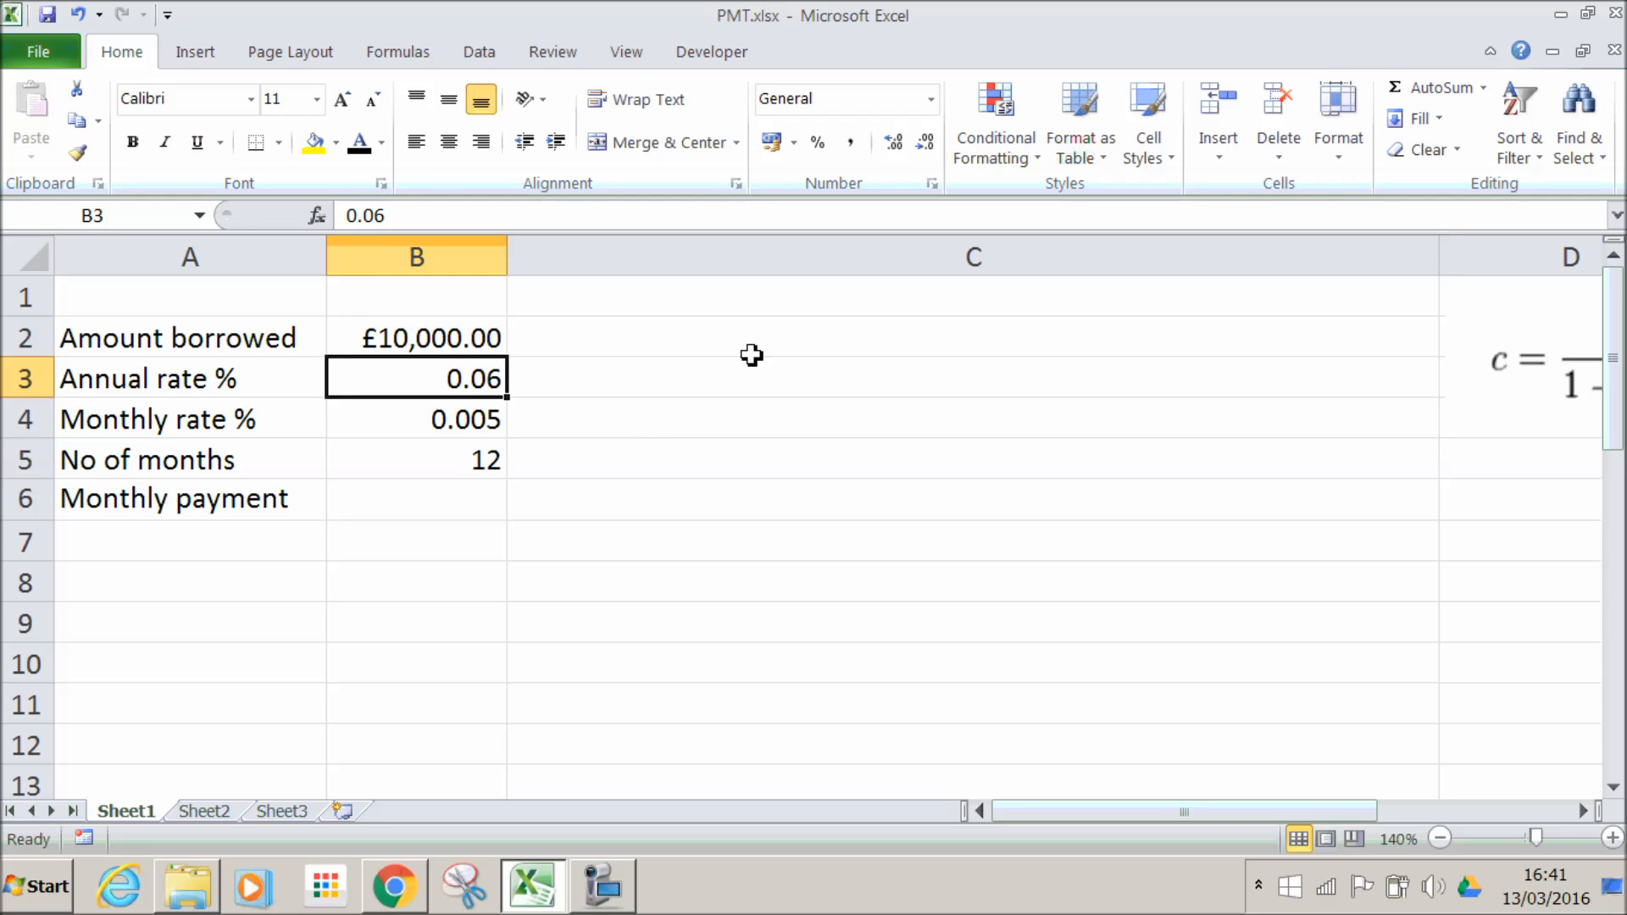
{"action": "left_click", "coordinate": [932, 102]}
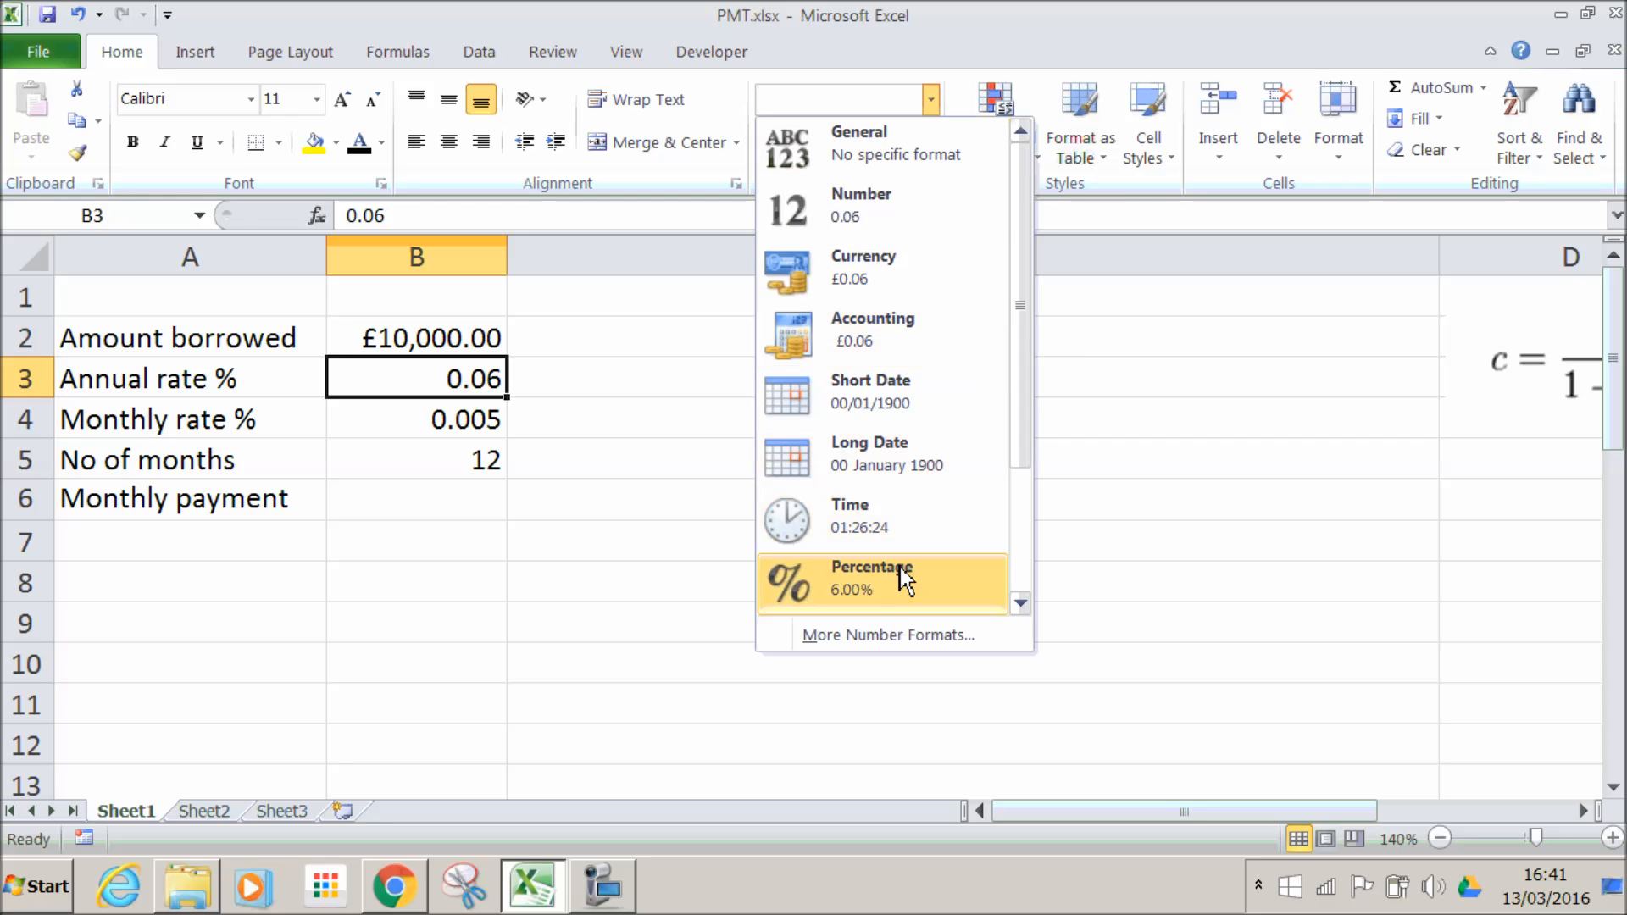
{"action": "left_click", "coordinate": [896, 593]}
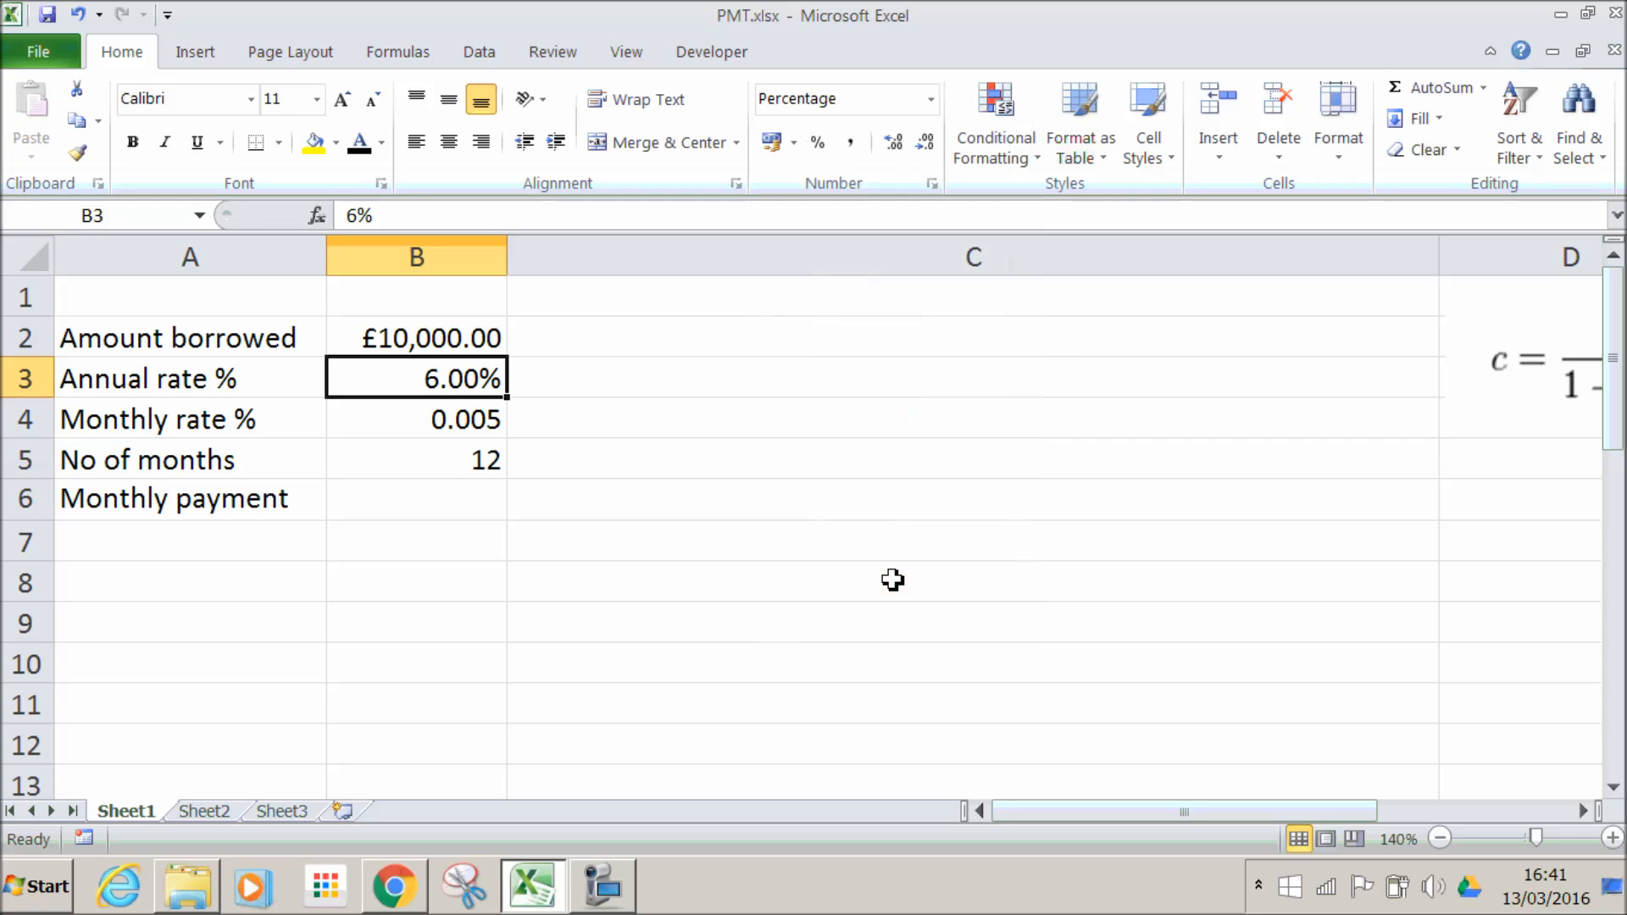
{"action": "left_click", "coordinate": [716, 576]}
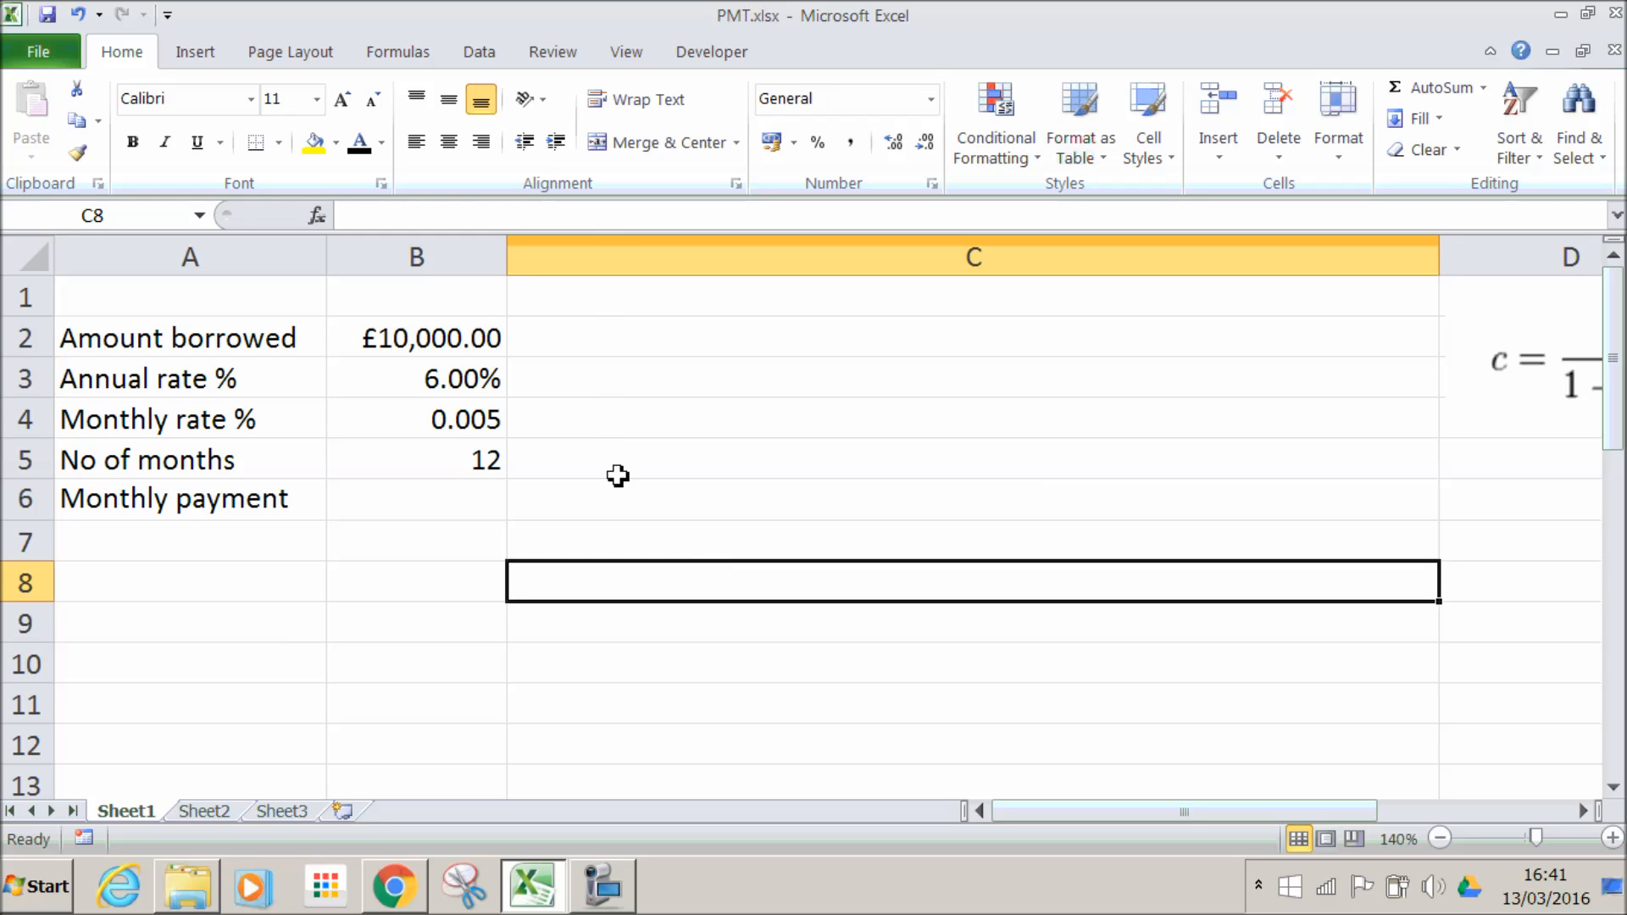
{"action": "left_click", "coordinate": [447, 416]}
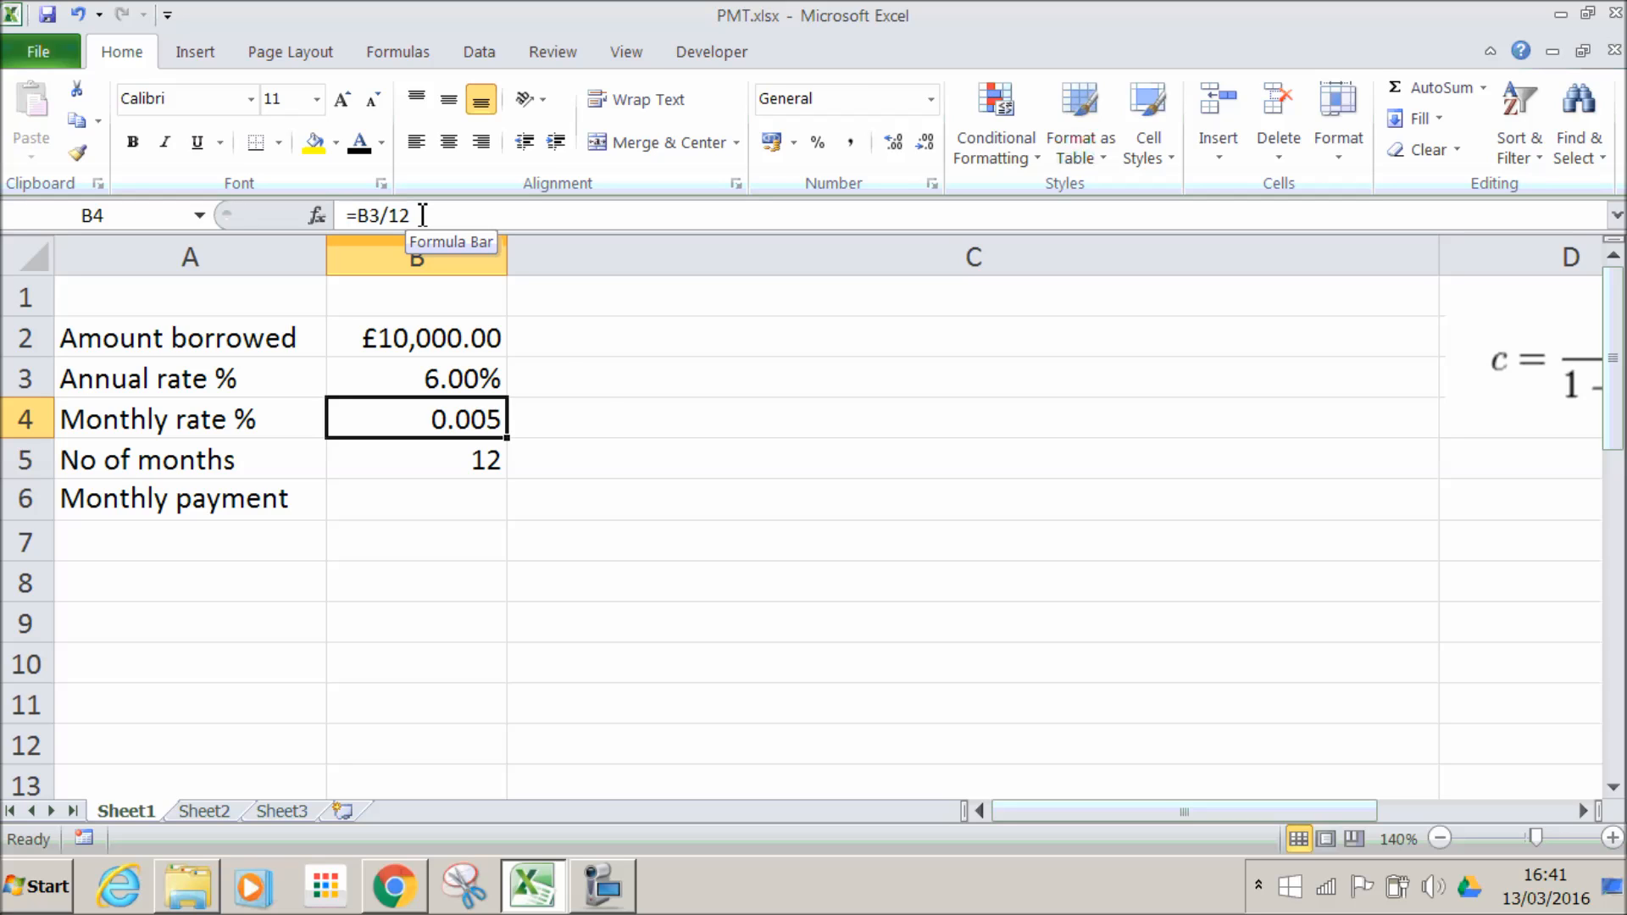
{"action": "left_click", "coordinate": [932, 100]}
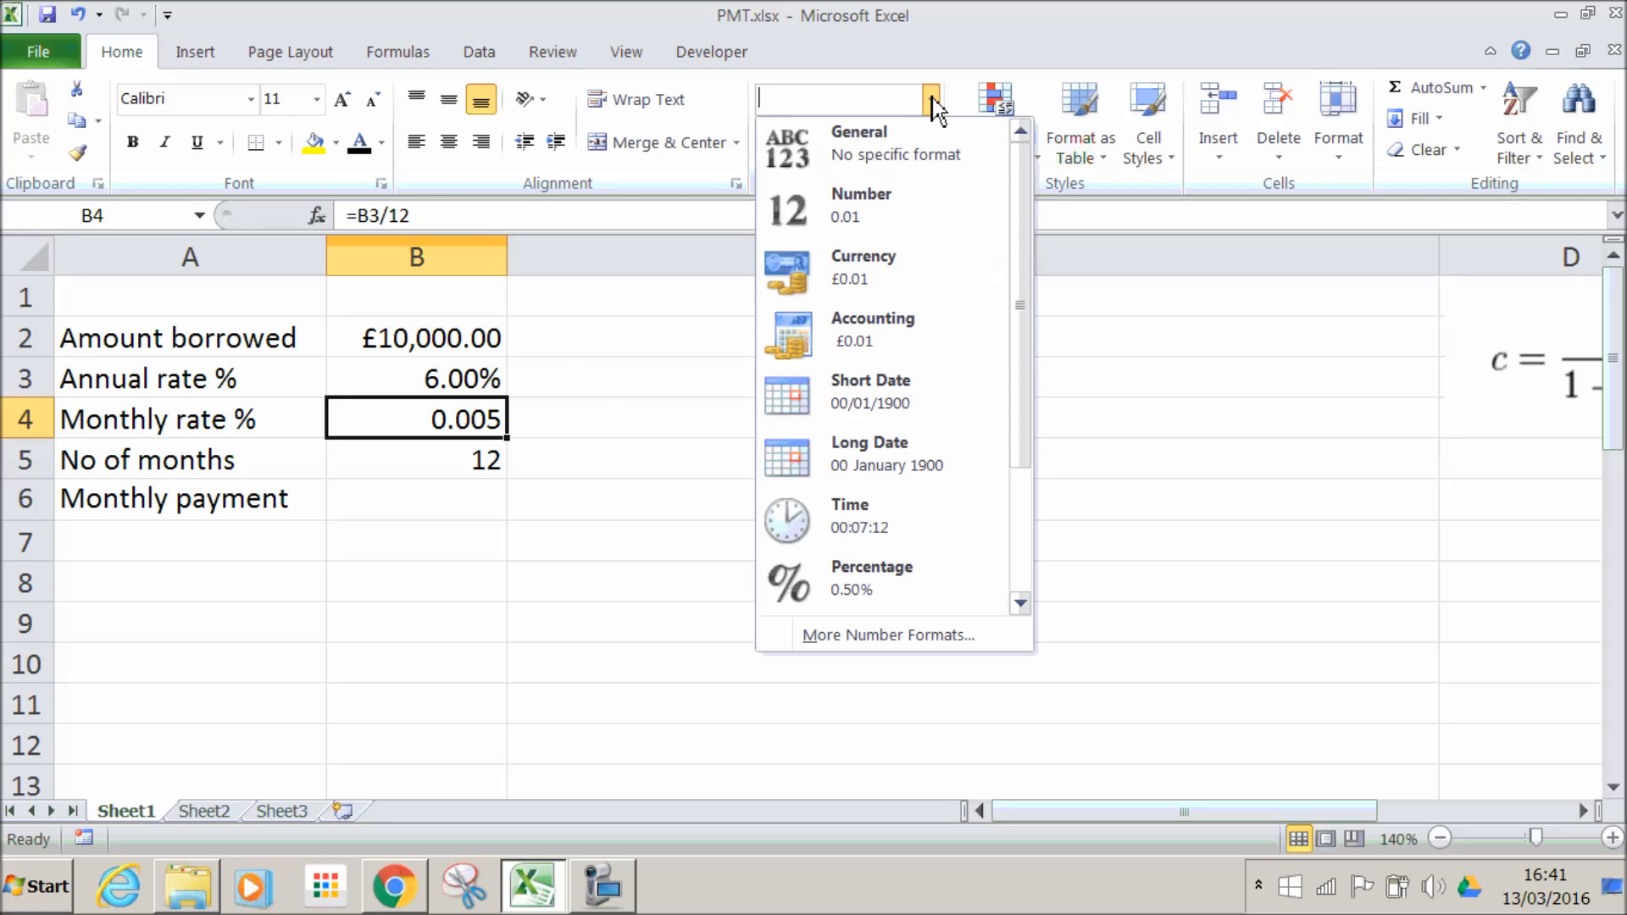
{"action": "left_click", "coordinate": [876, 577]}
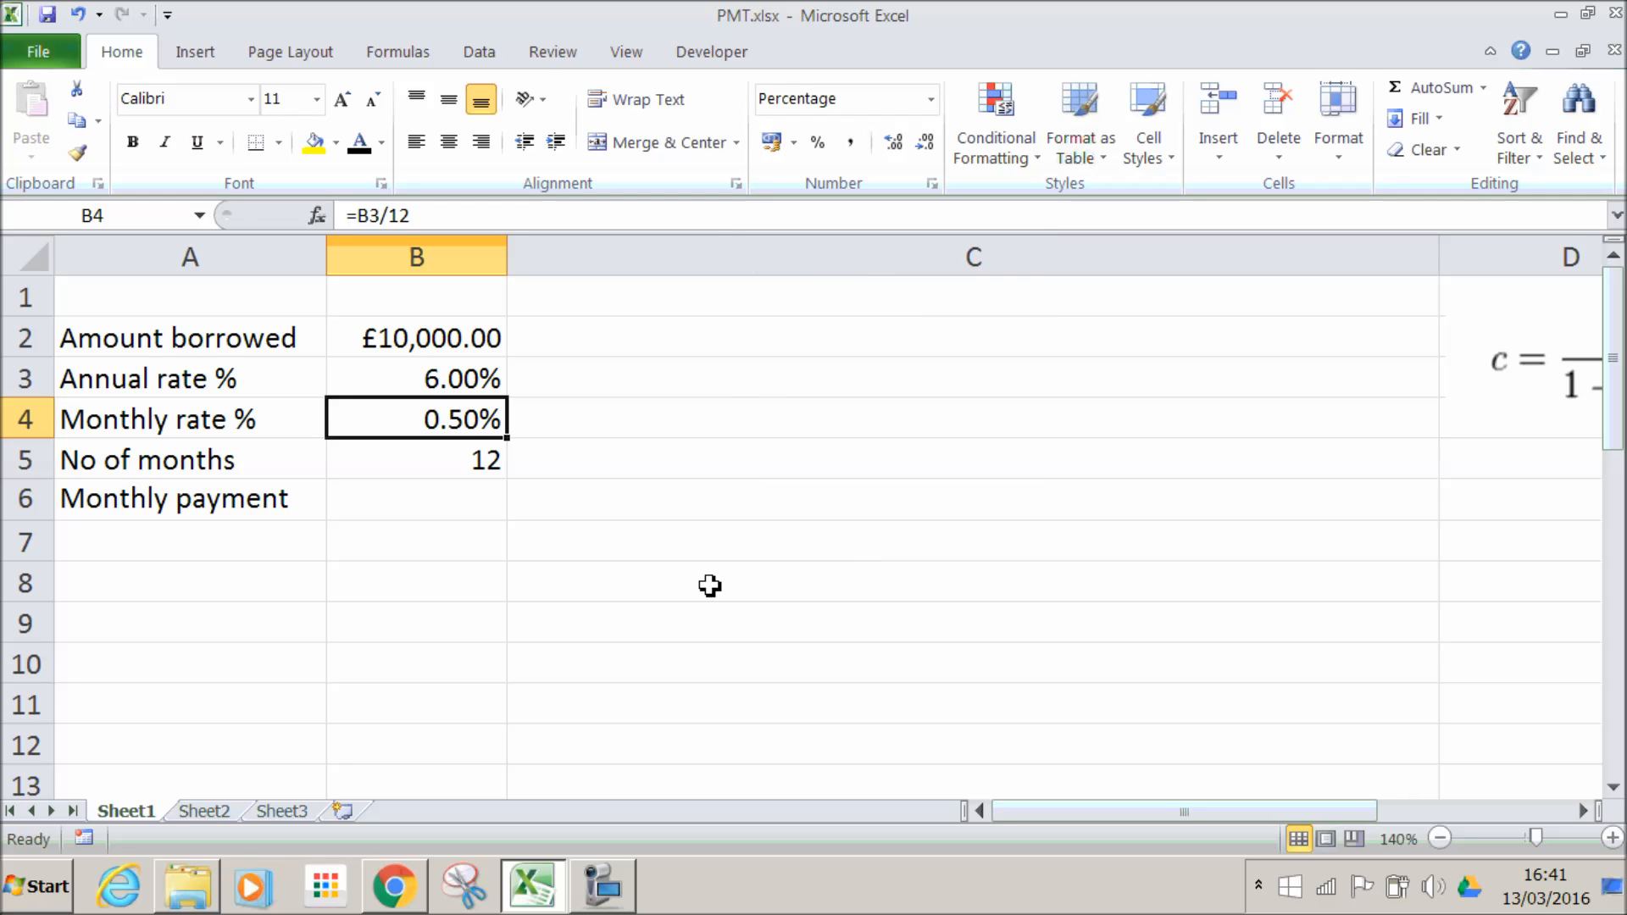
Step: Move the payment formula picture from column D into column C, beside the loan data in rows 2 to 4
{"action": "left_click", "coordinate": [465, 459]}
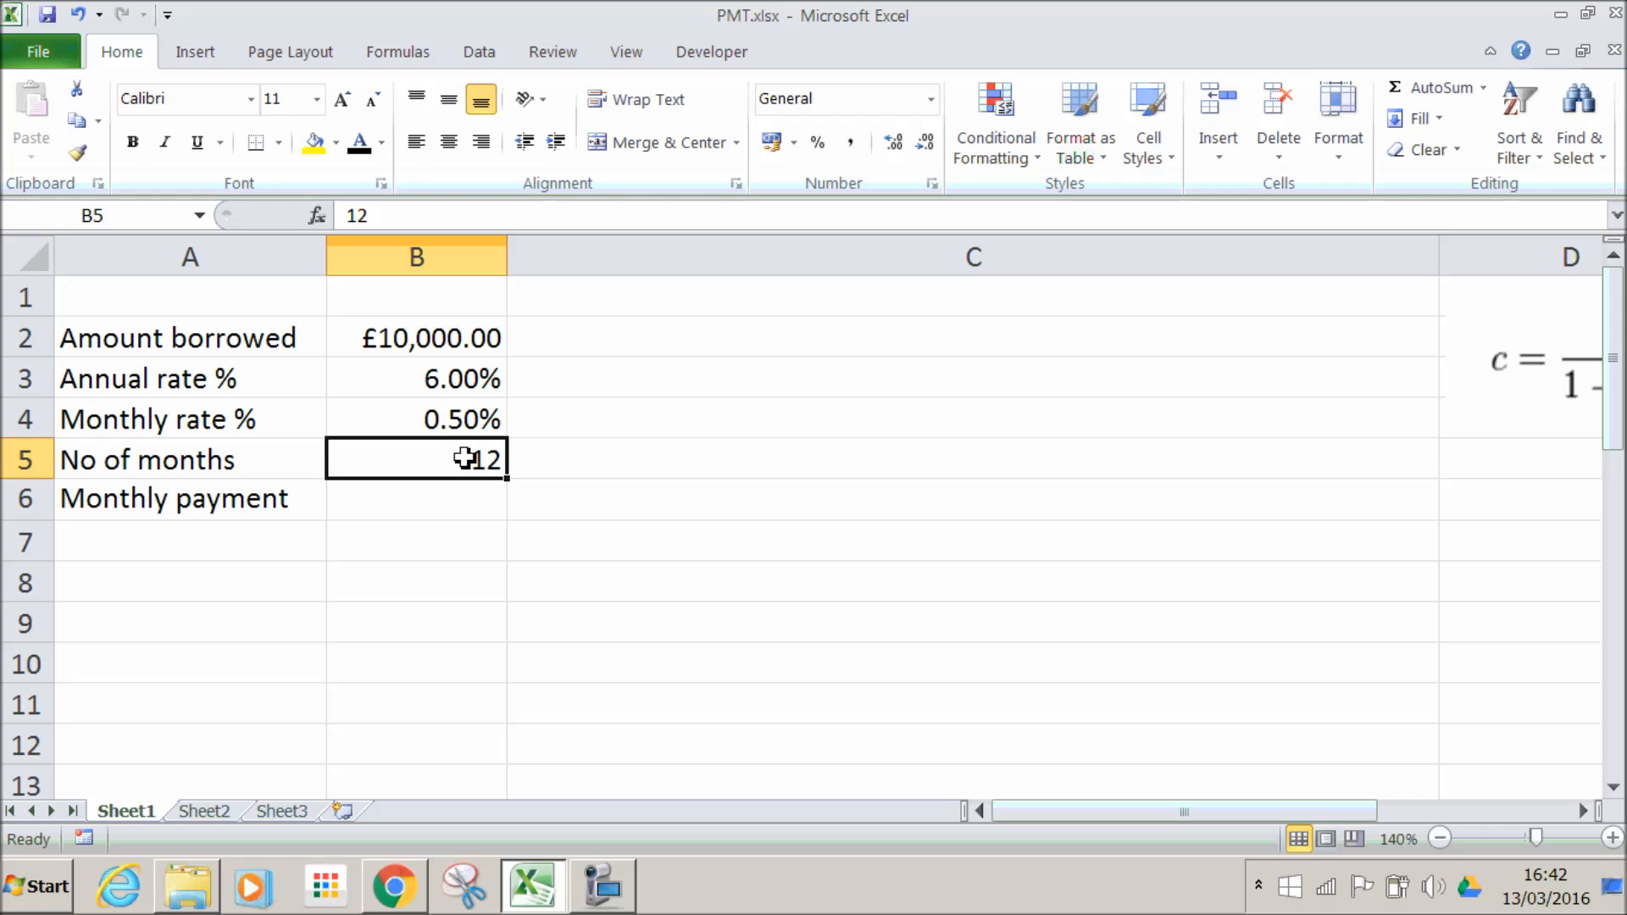
{"action": "left_click", "coordinate": [460, 507]}
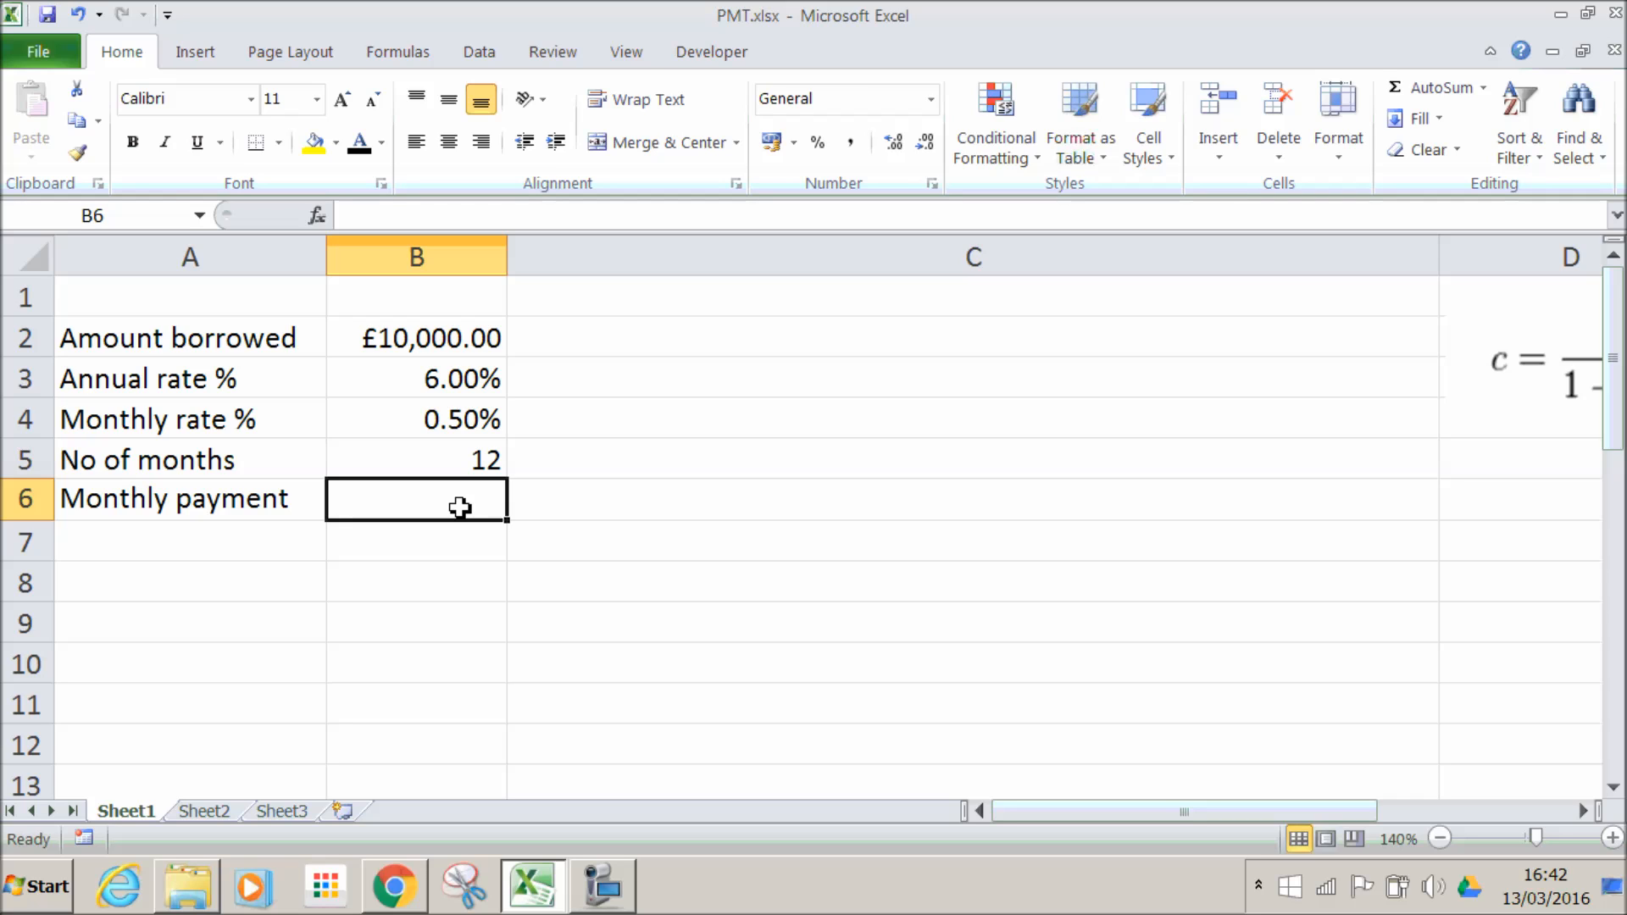
{"action": "left_click_drag", "start_coordinate": [1522, 373], "coordinate": [731, 374]}
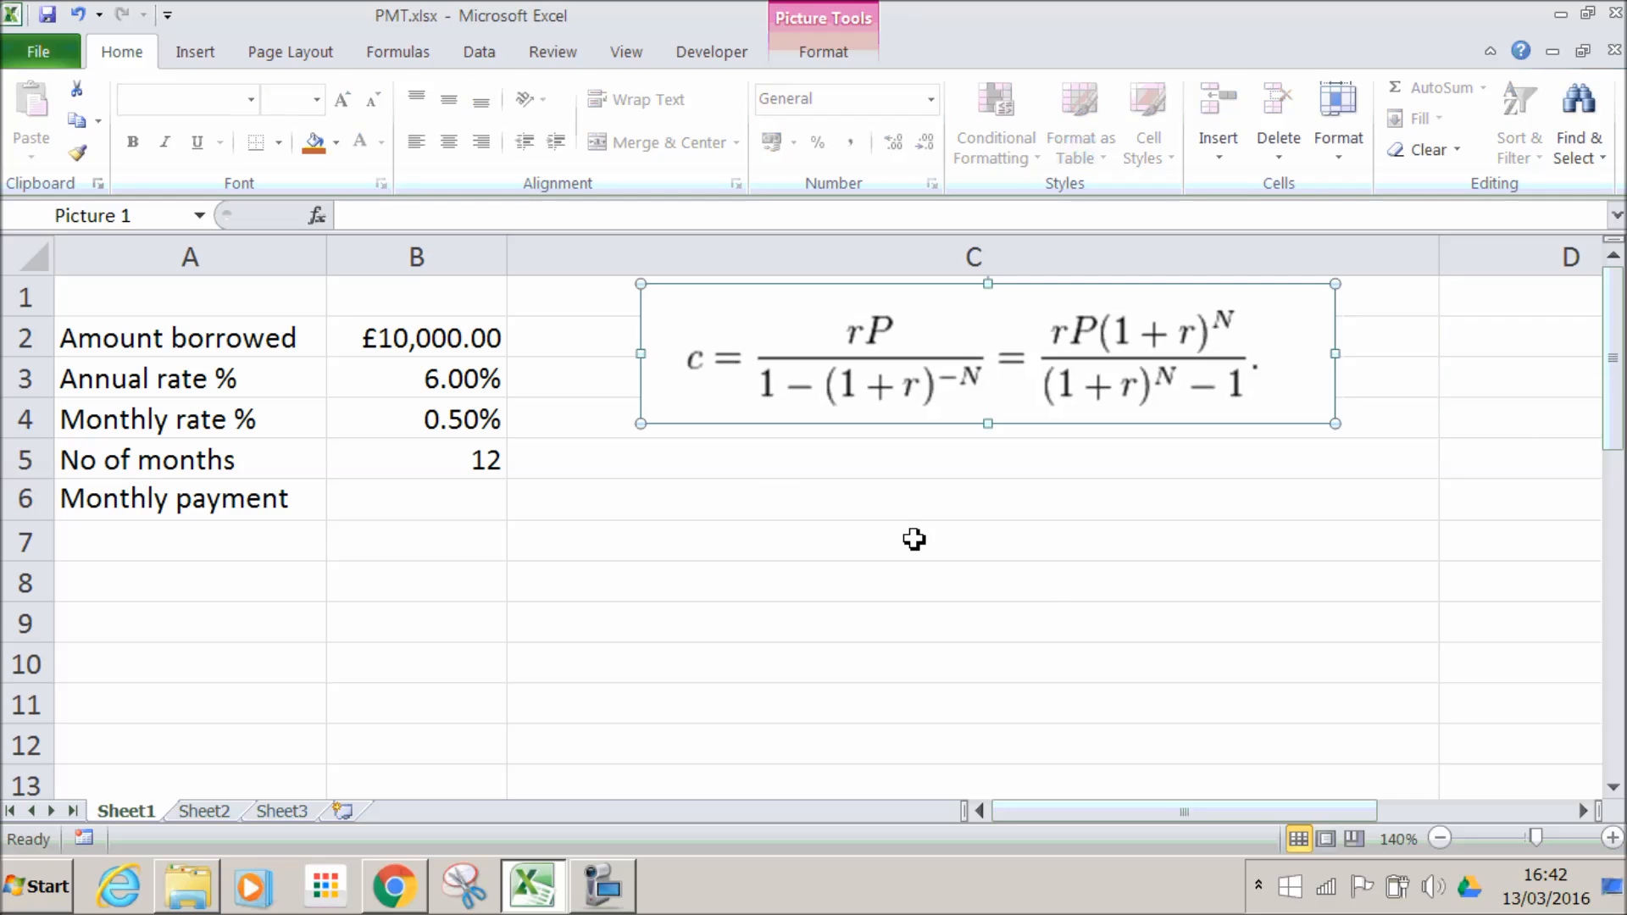
{"action": "left_click", "coordinate": [987, 521]}
{"action": "left_click_drag", "start_coordinate": [885, 331], "coordinate": [829, 347]}
{"action": "left_click", "coordinate": [802, 538]}
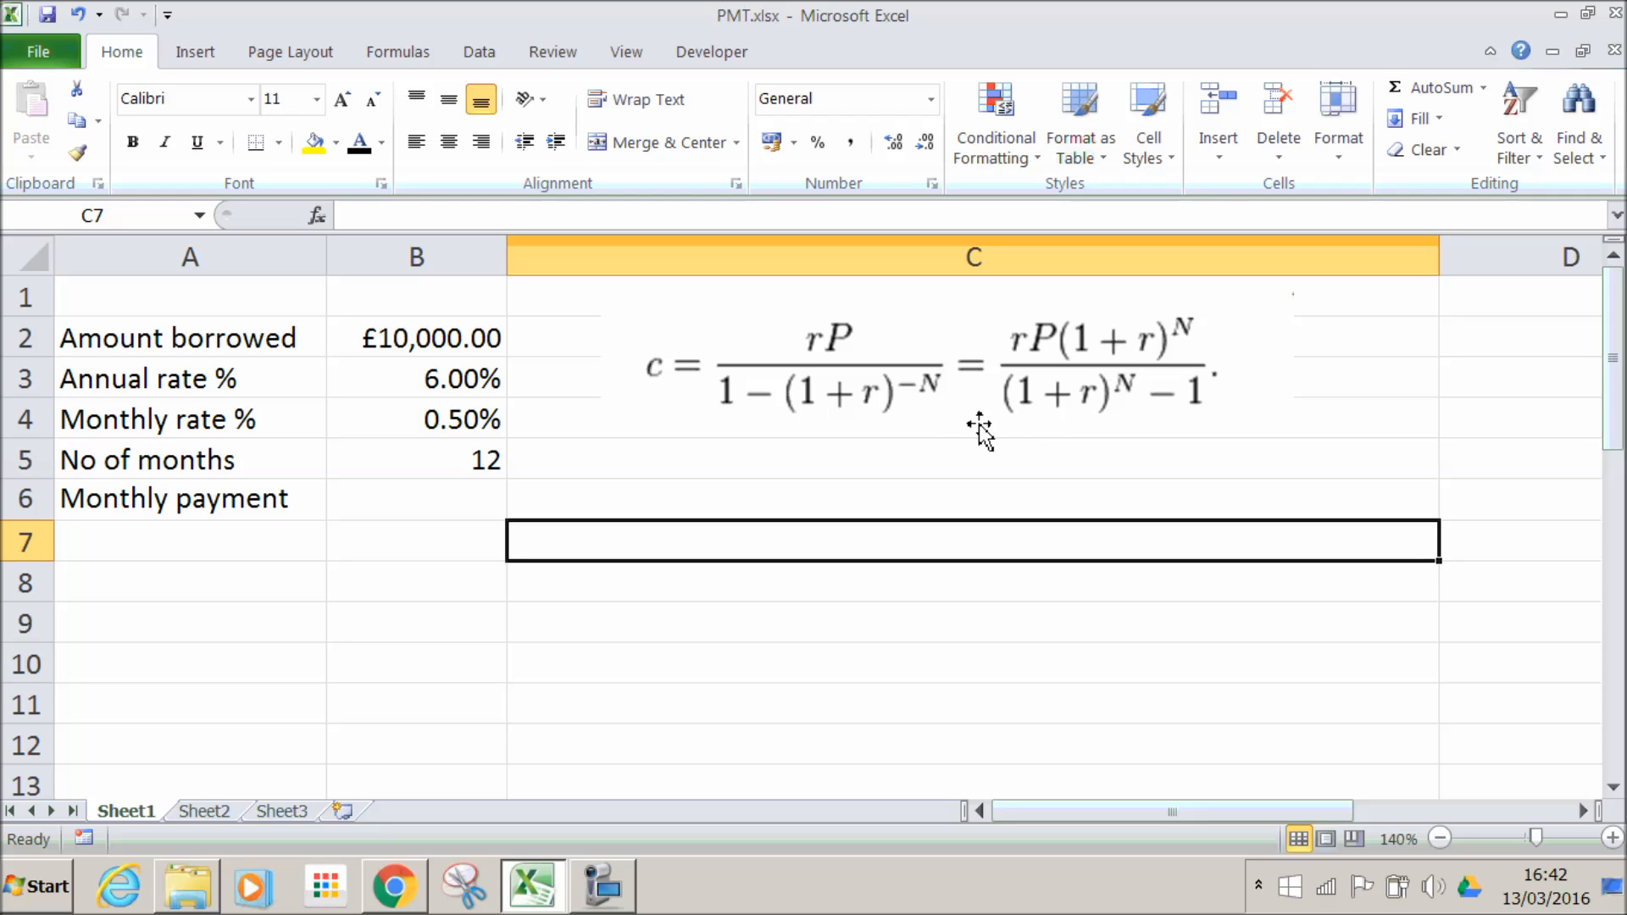
Step: Insert the PMT function from the Financial category into the monthly payment cell B6
{"action": "left_click", "coordinate": [418, 500]}
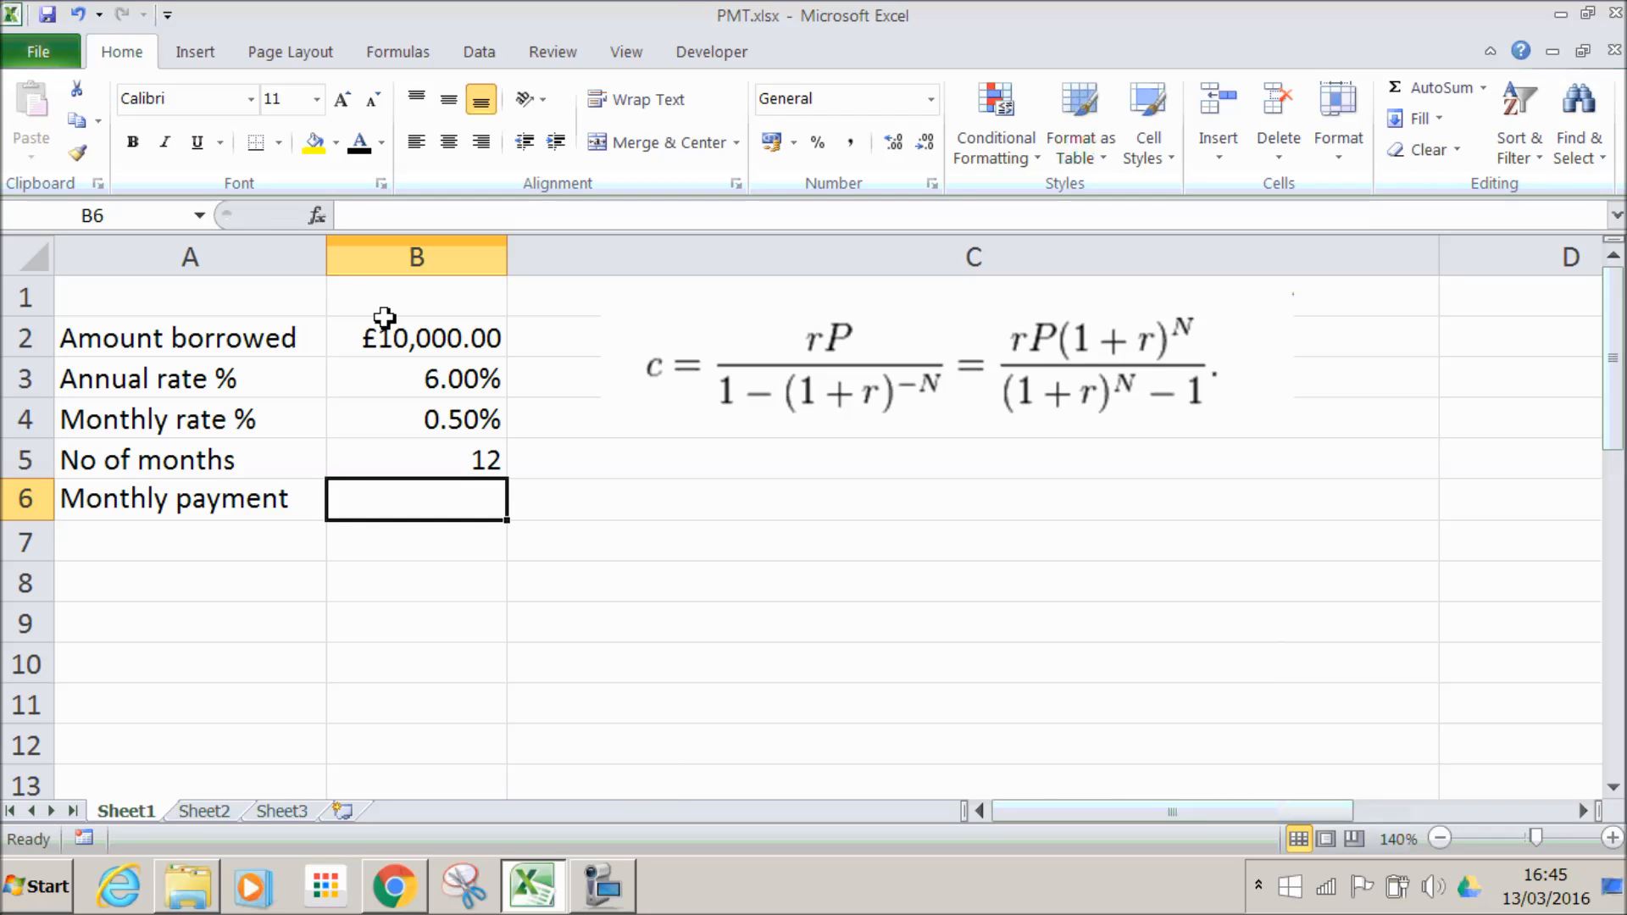
{"action": "left_click", "coordinate": [314, 222]}
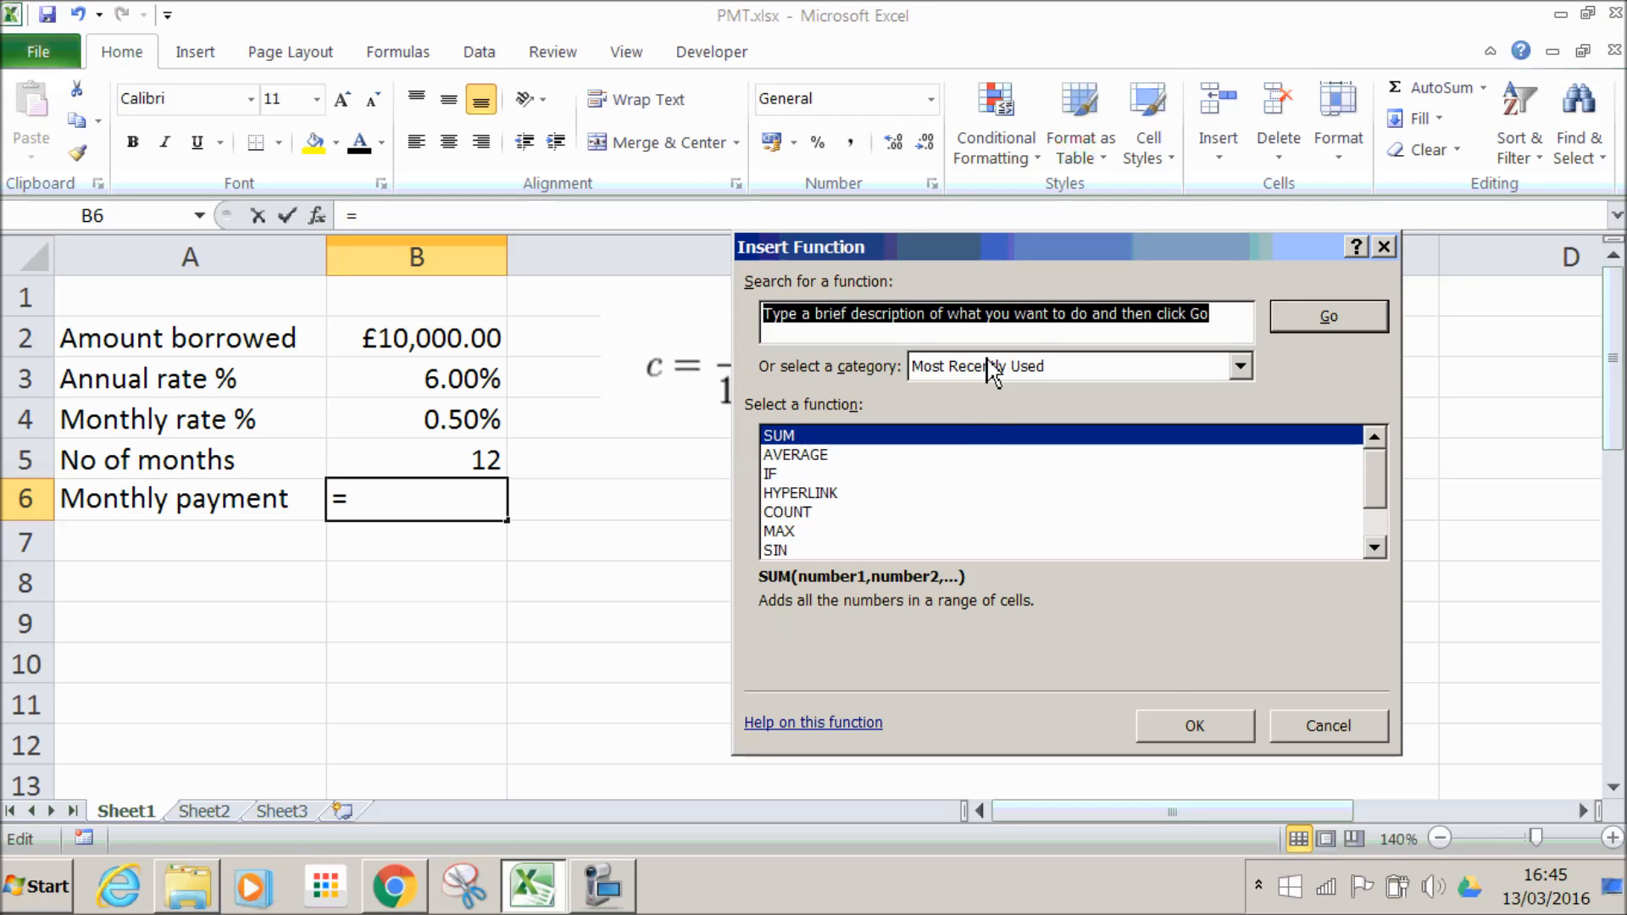
{"action": "left_click", "coordinate": [1238, 371]}
{"action": "left_click", "coordinate": [1238, 371]}
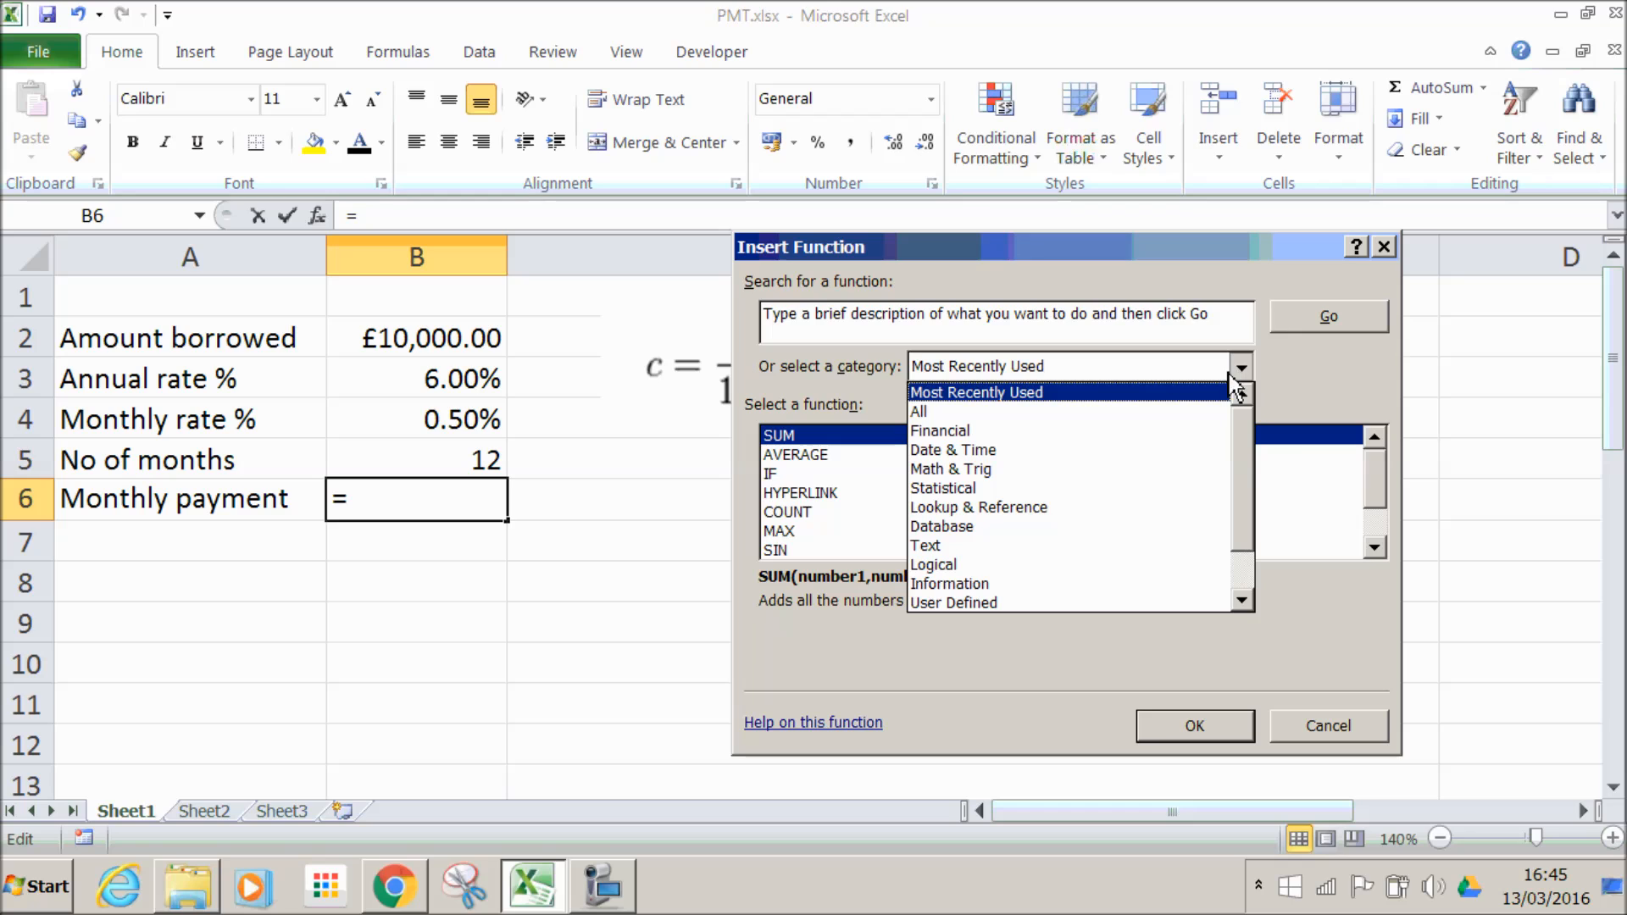
{"action": "left_click", "coordinate": [931, 430]}
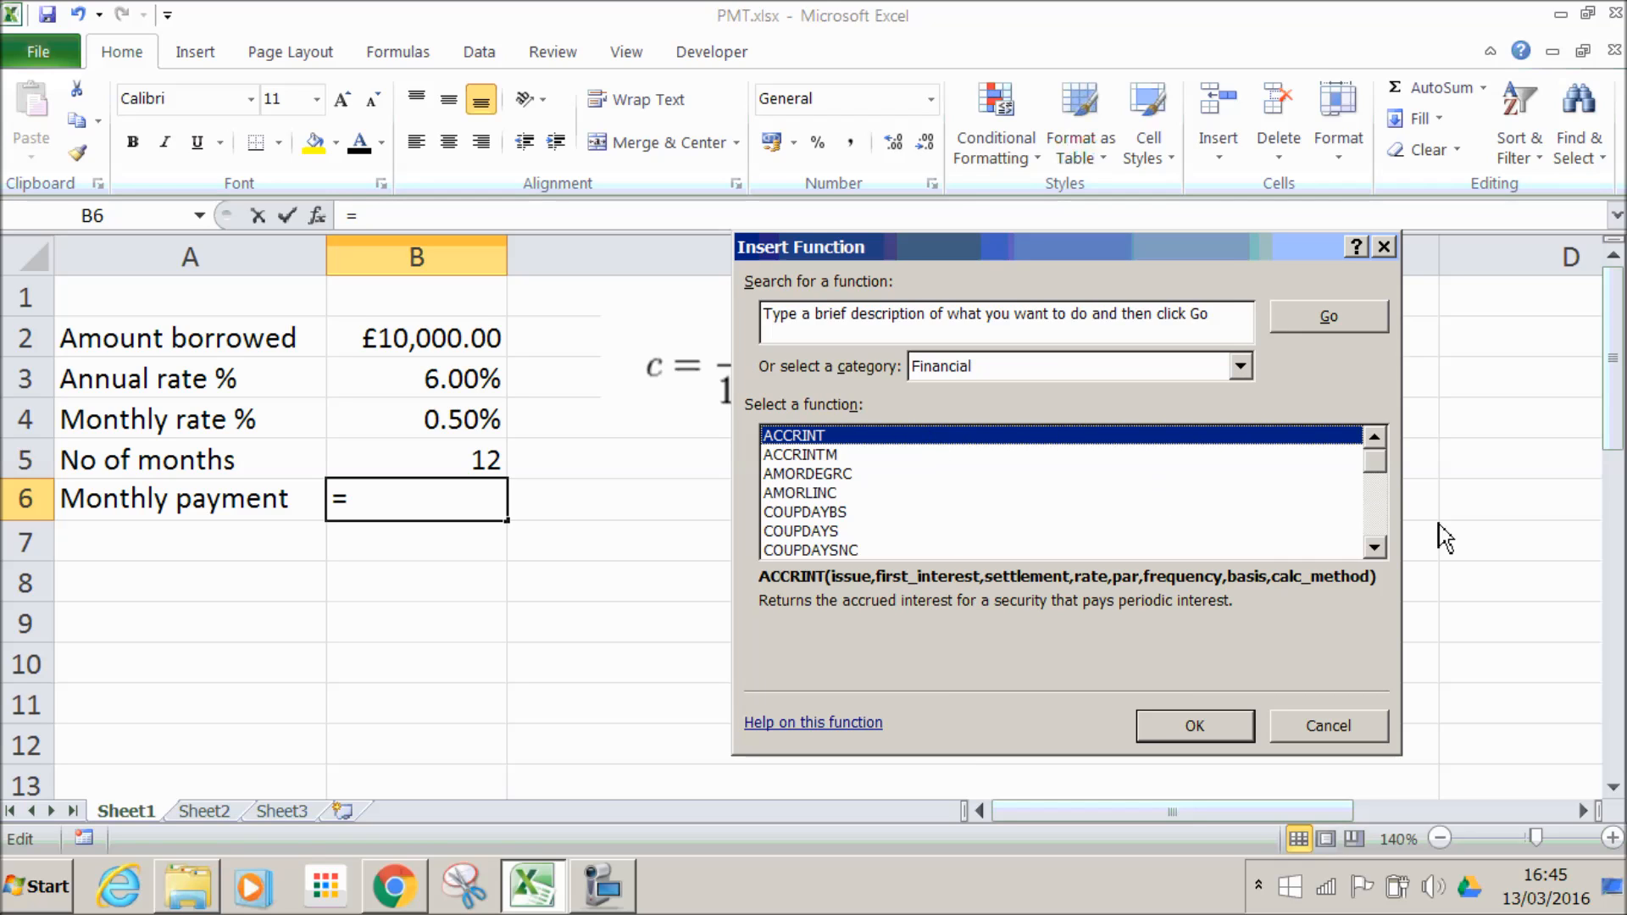
{"action": "left_click_drag", "start_coordinate": [1378, 465], "coordinate": [1377, 508]}
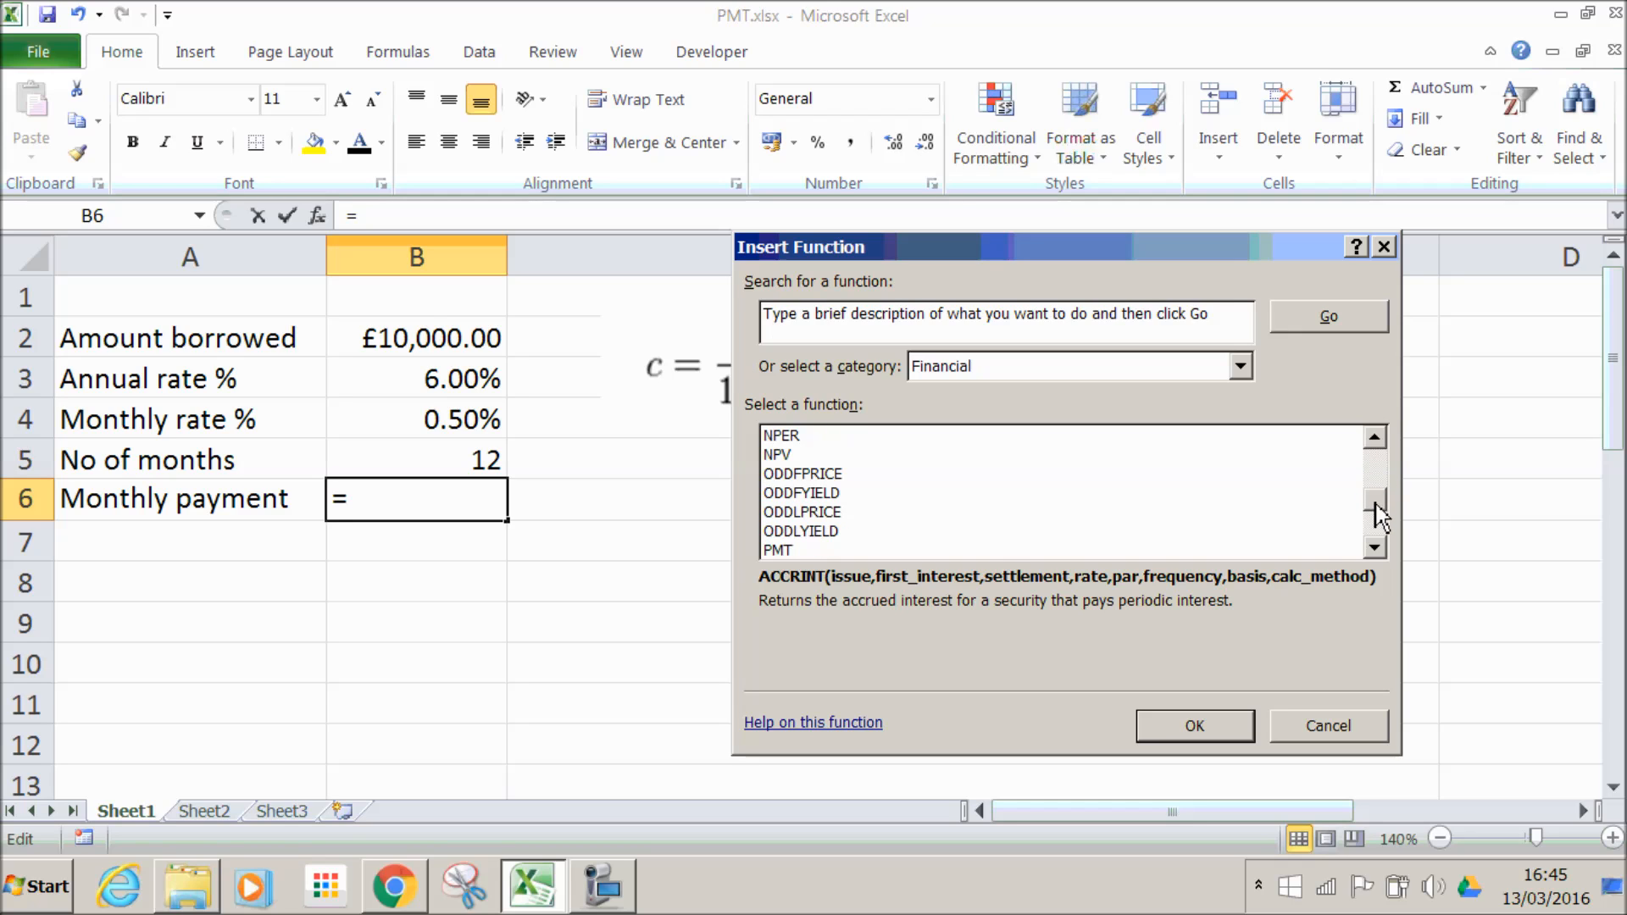
{"action": "left_click", "coordinate": [776, 551]}
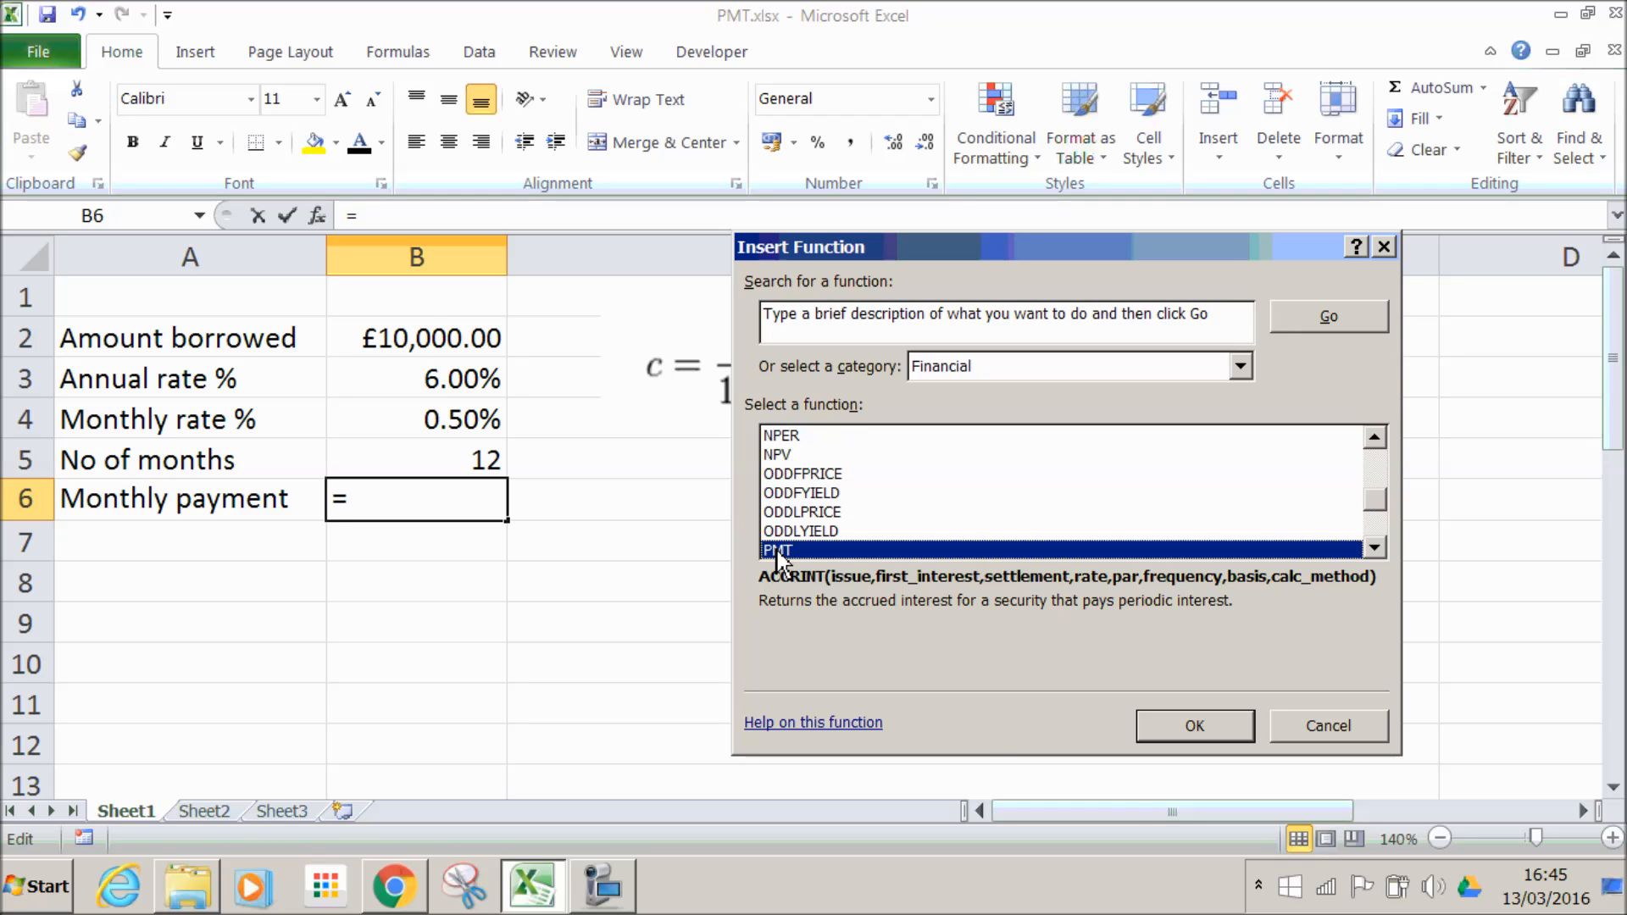
{"action": "left_click", "coordinate": [1200, 733]}
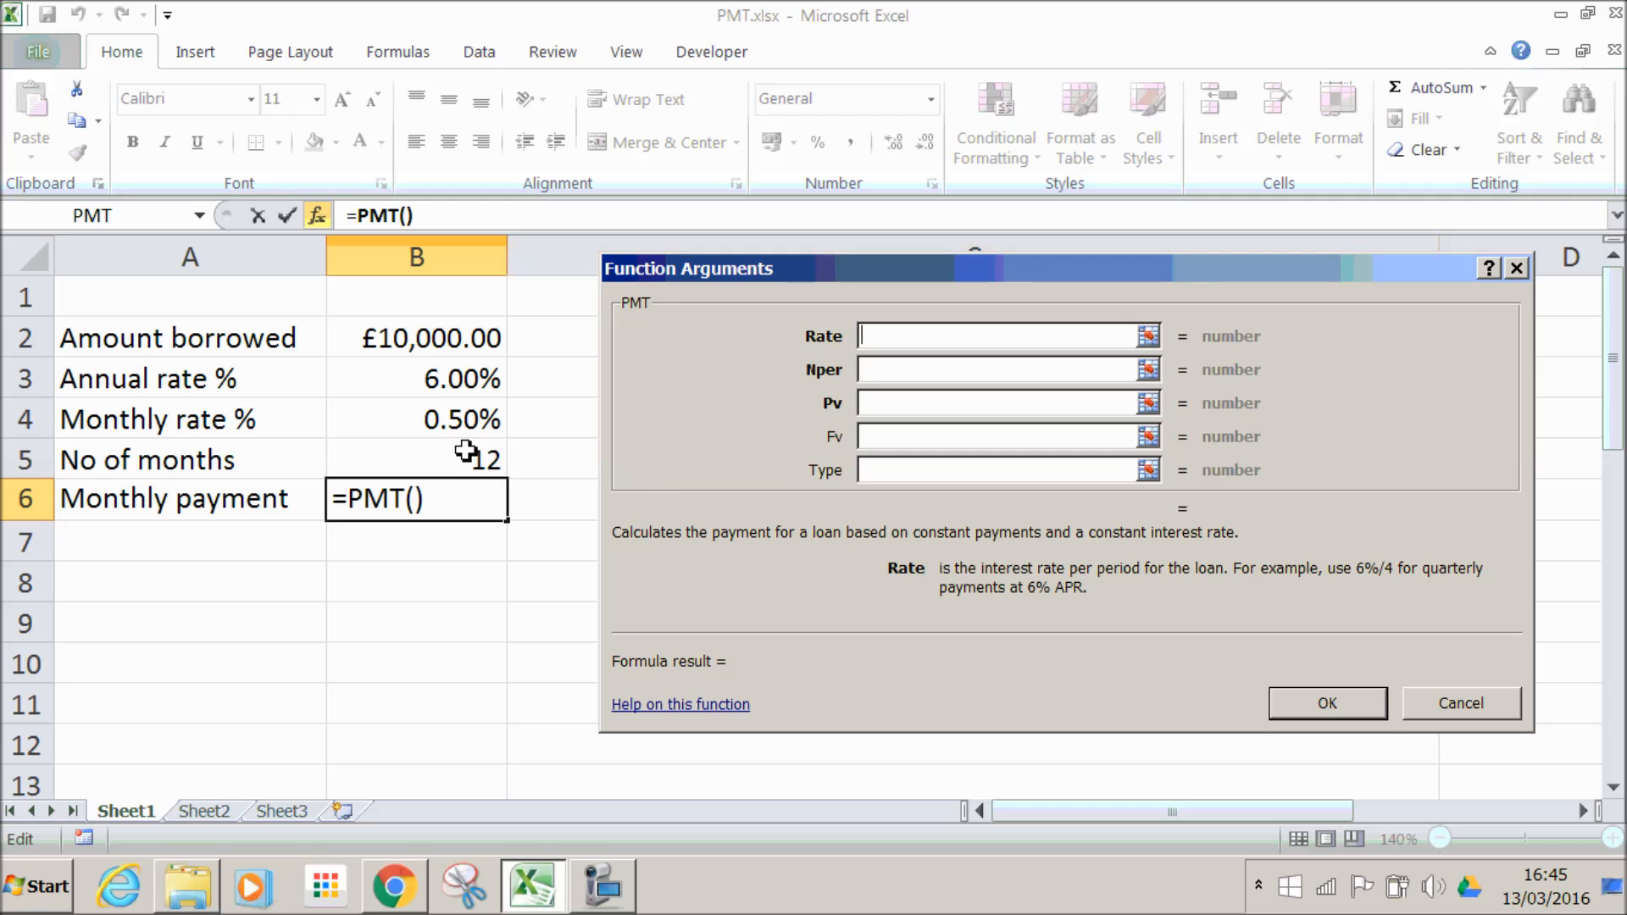
Step: Set the PMT arguments Rate to B4, Nper to B5 and Pv to B2
{"action": "left_click", "coordinate": [489, 424]}
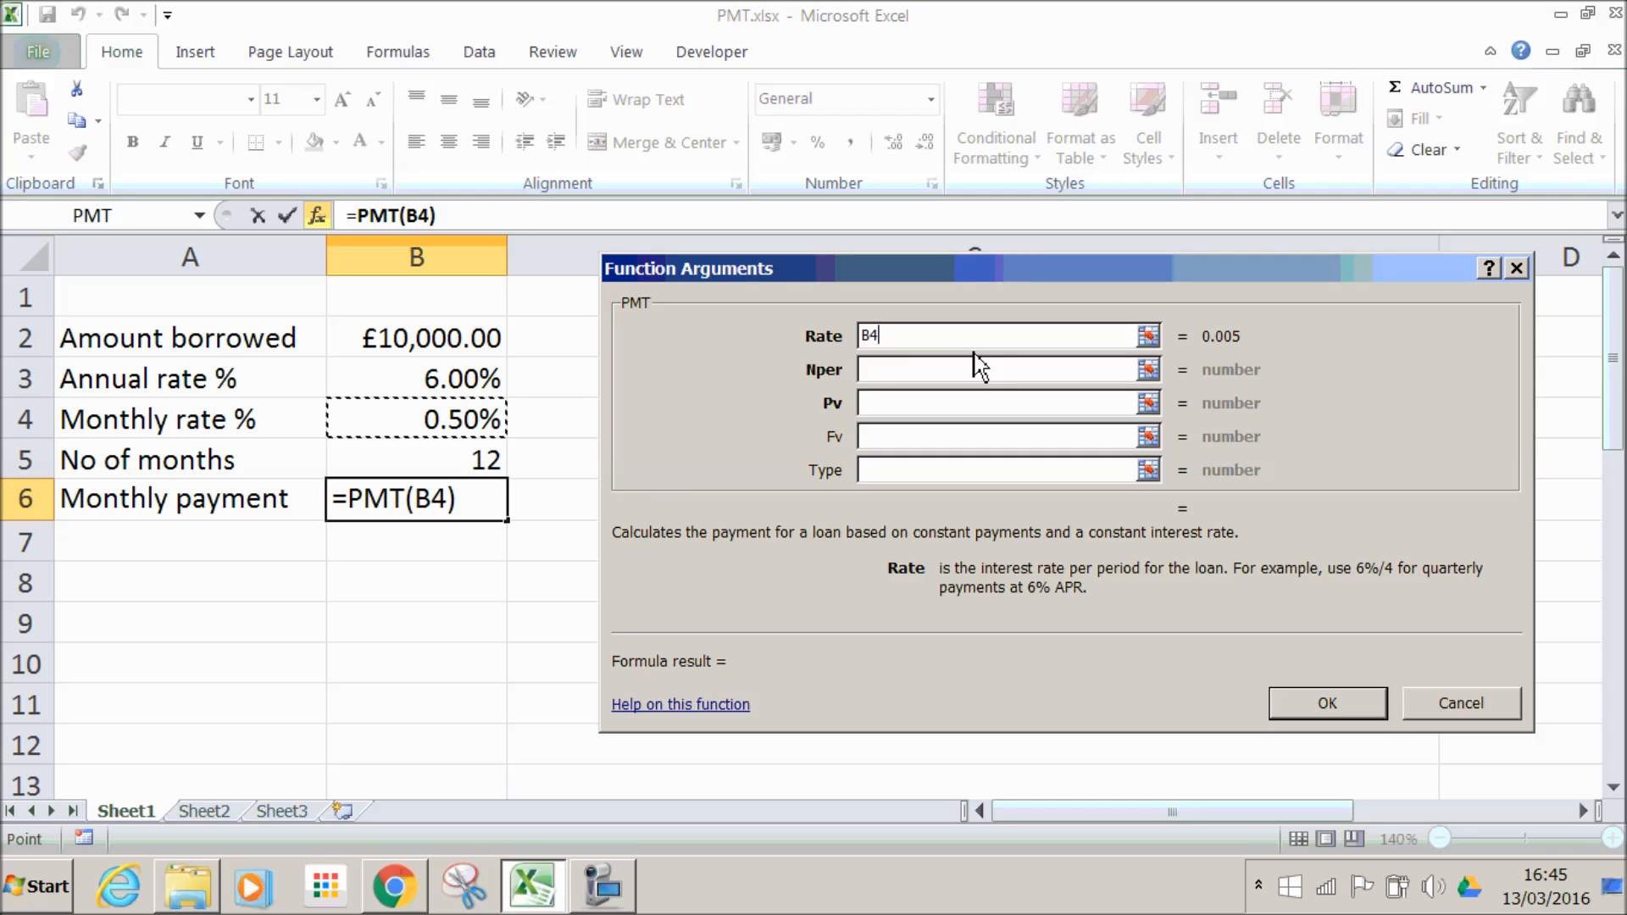
{"action": "left_click", "coordinate": [883, 369]}
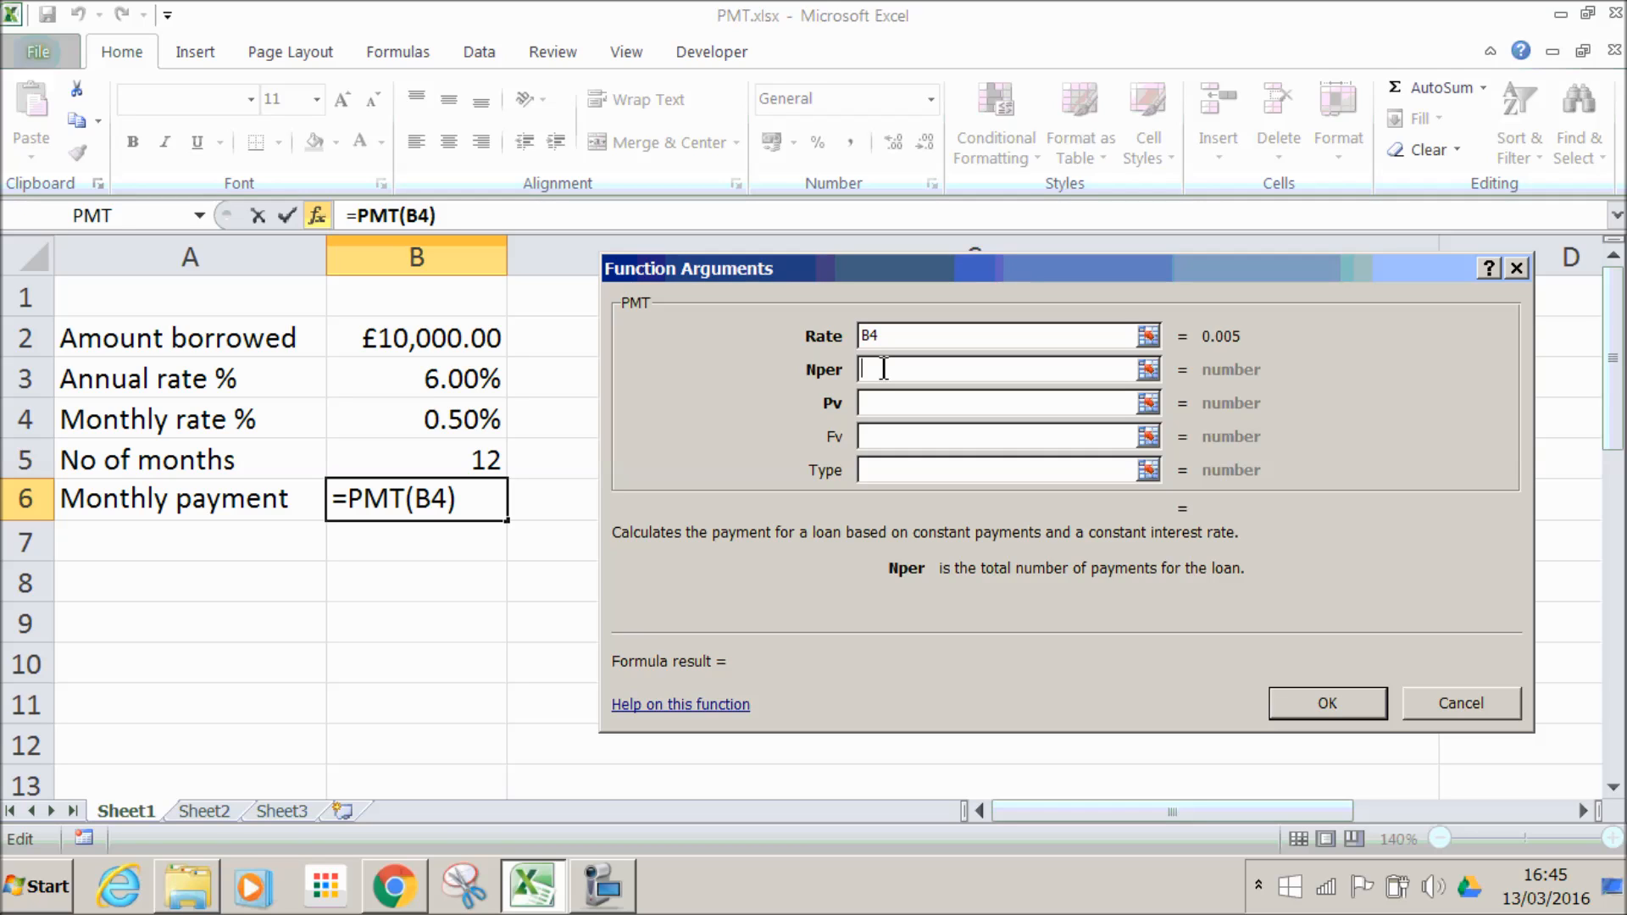
{"action": "left_click", "coordinate": [472, 461]}
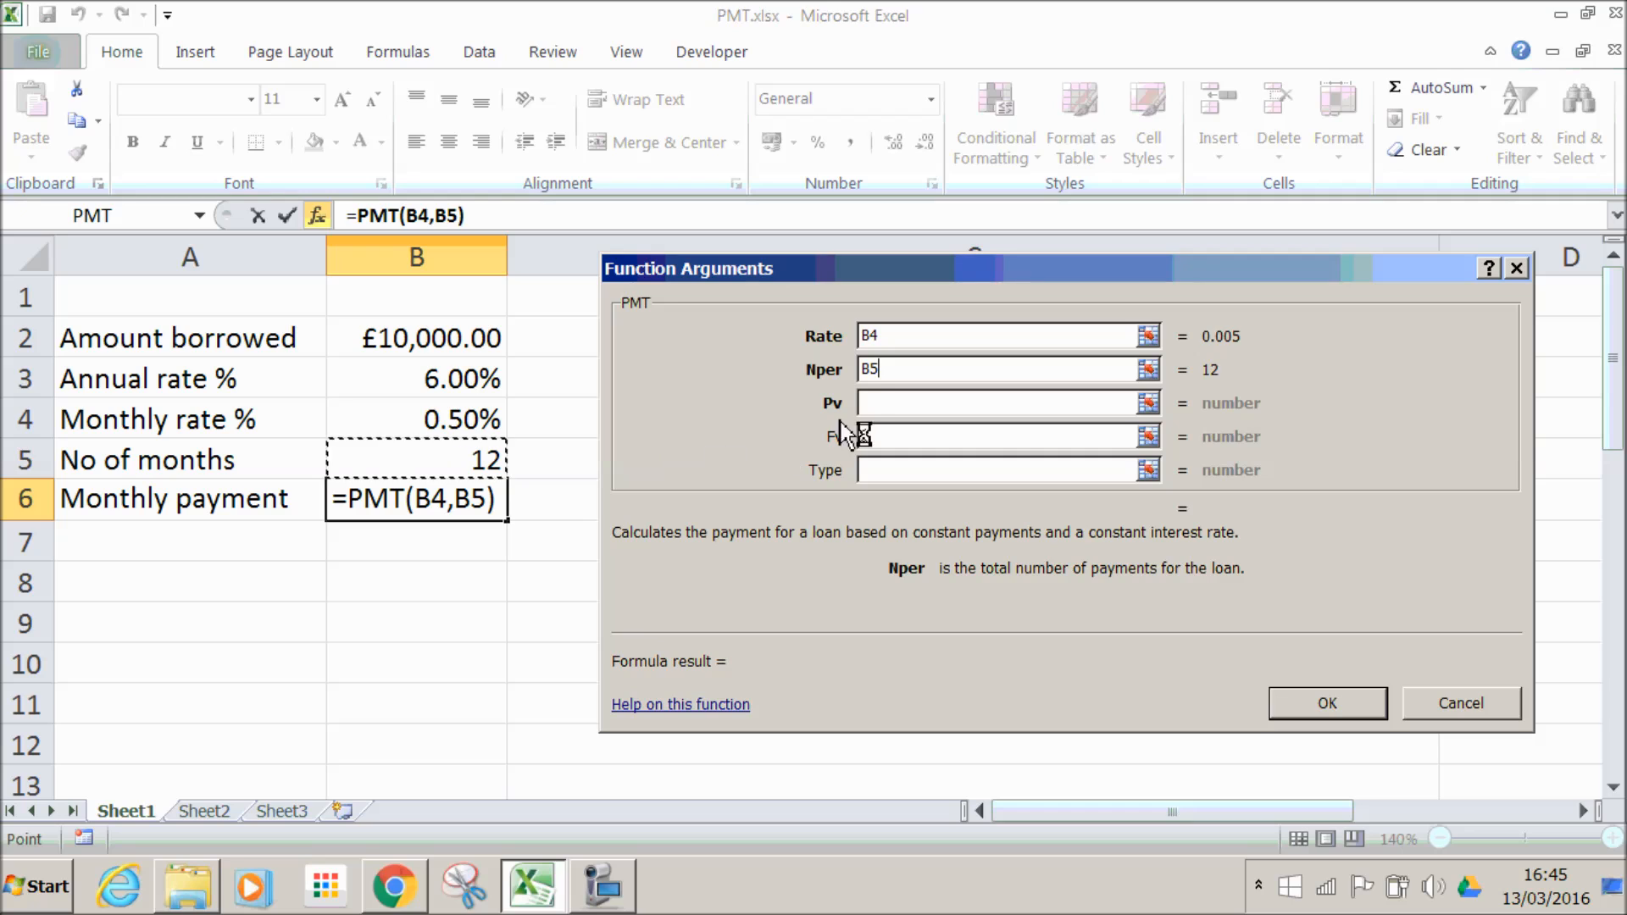
{"action": "left_click", "coordinate": [877, 404]}
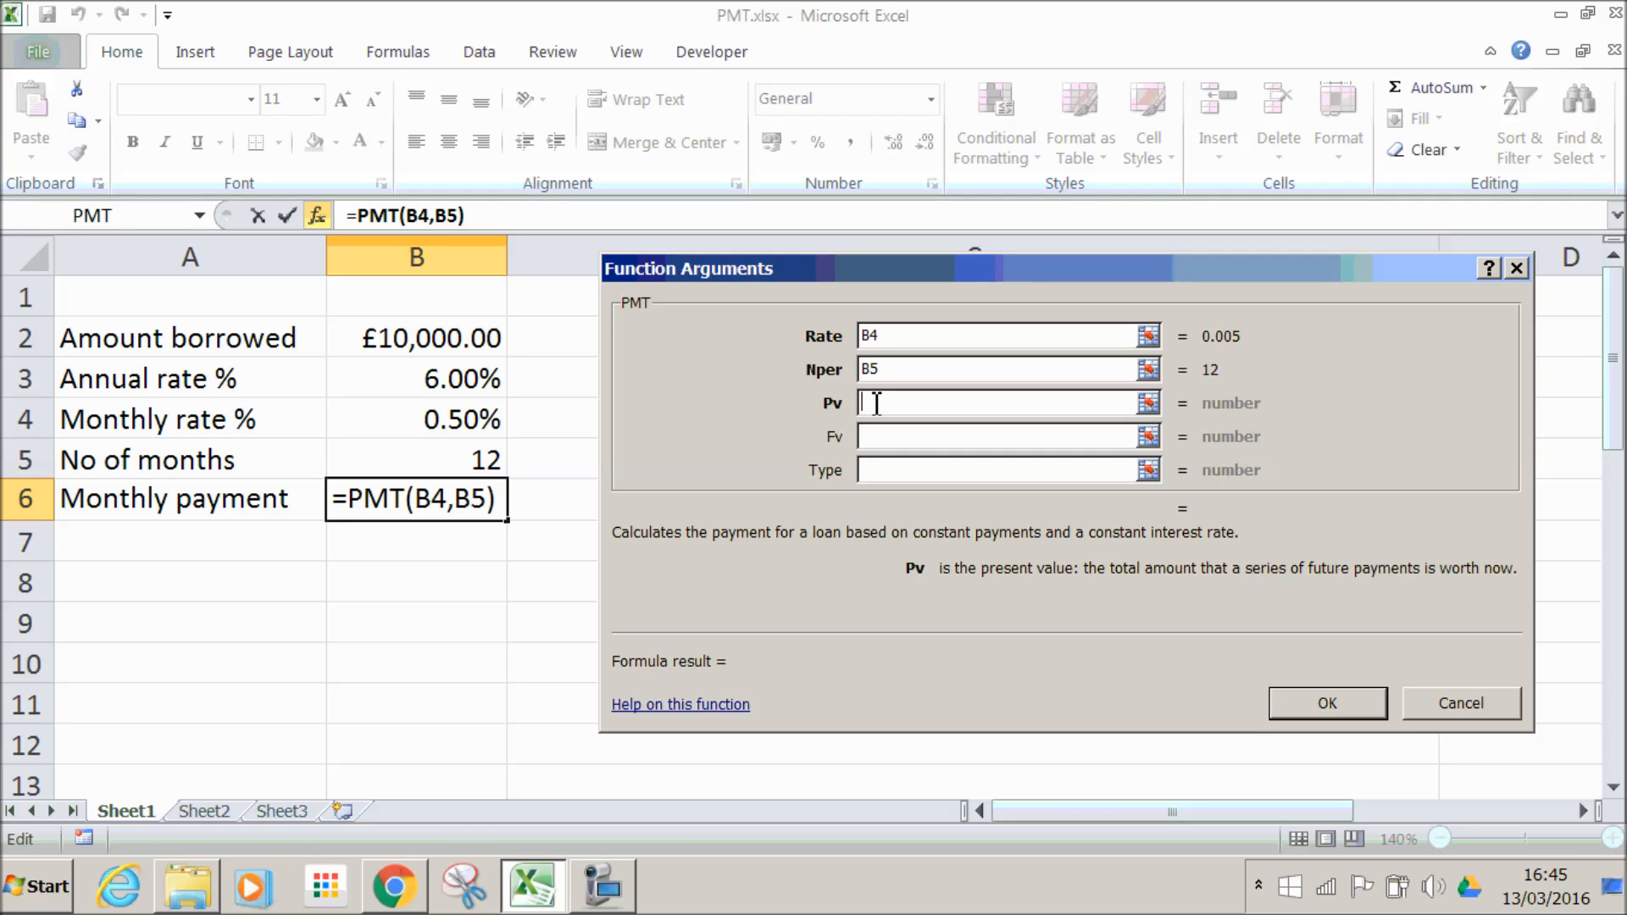
{"action": "left_click", "coordinate": [456, 343]}
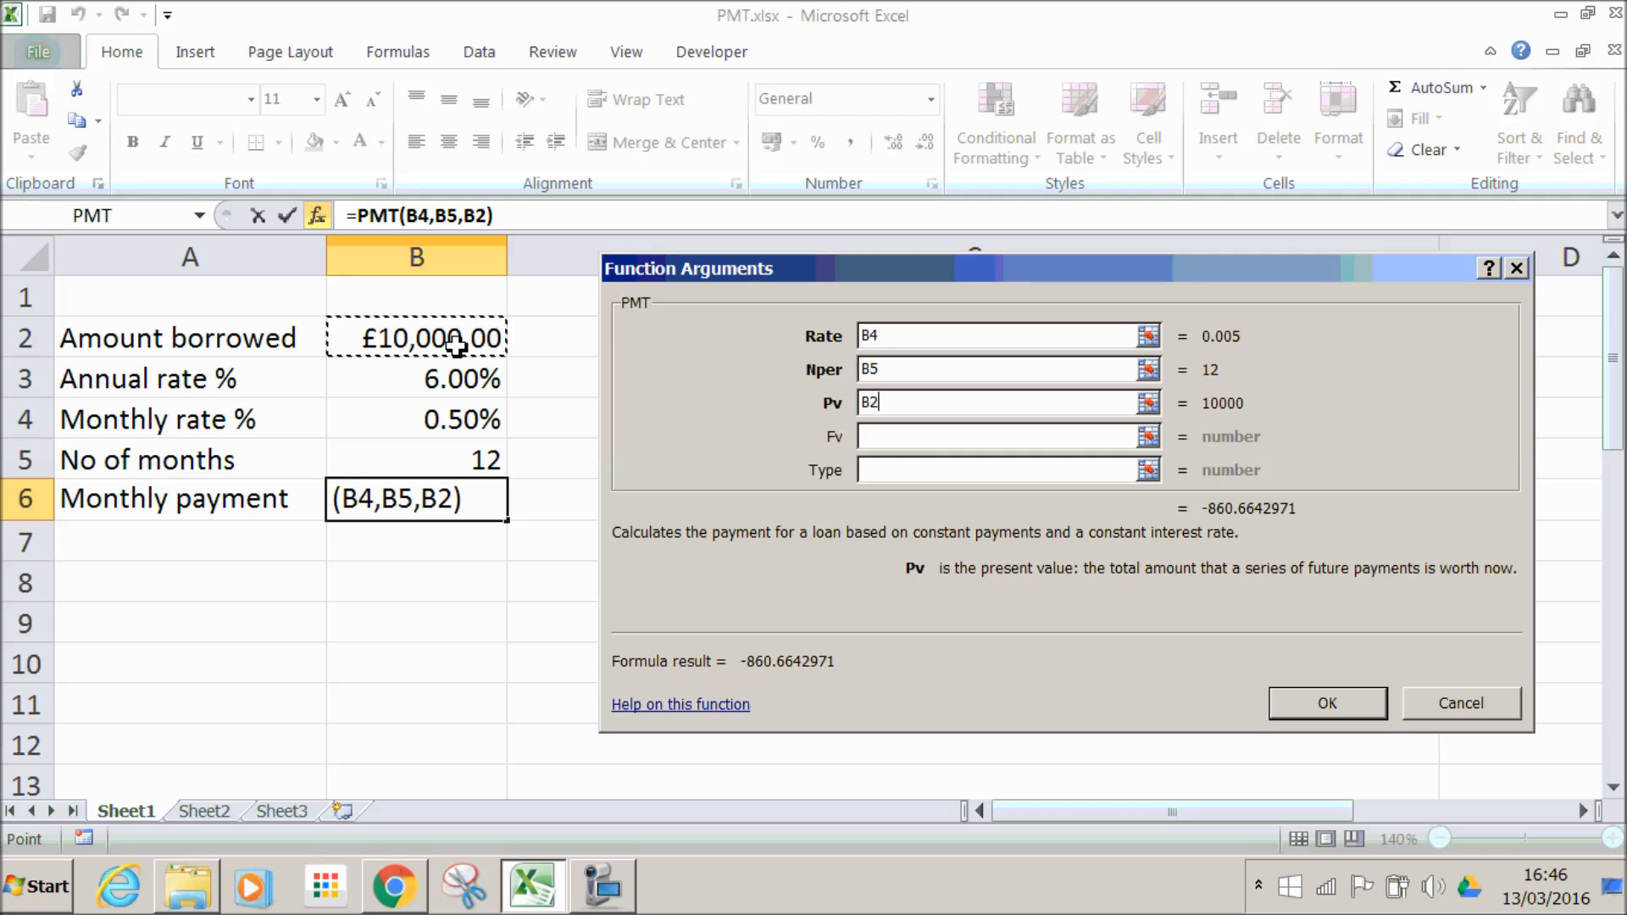
Step: Set the PMT arguments Fv and Type to 0 and complete the function
{"action": "left_click", "coordinate": [904, 437]}
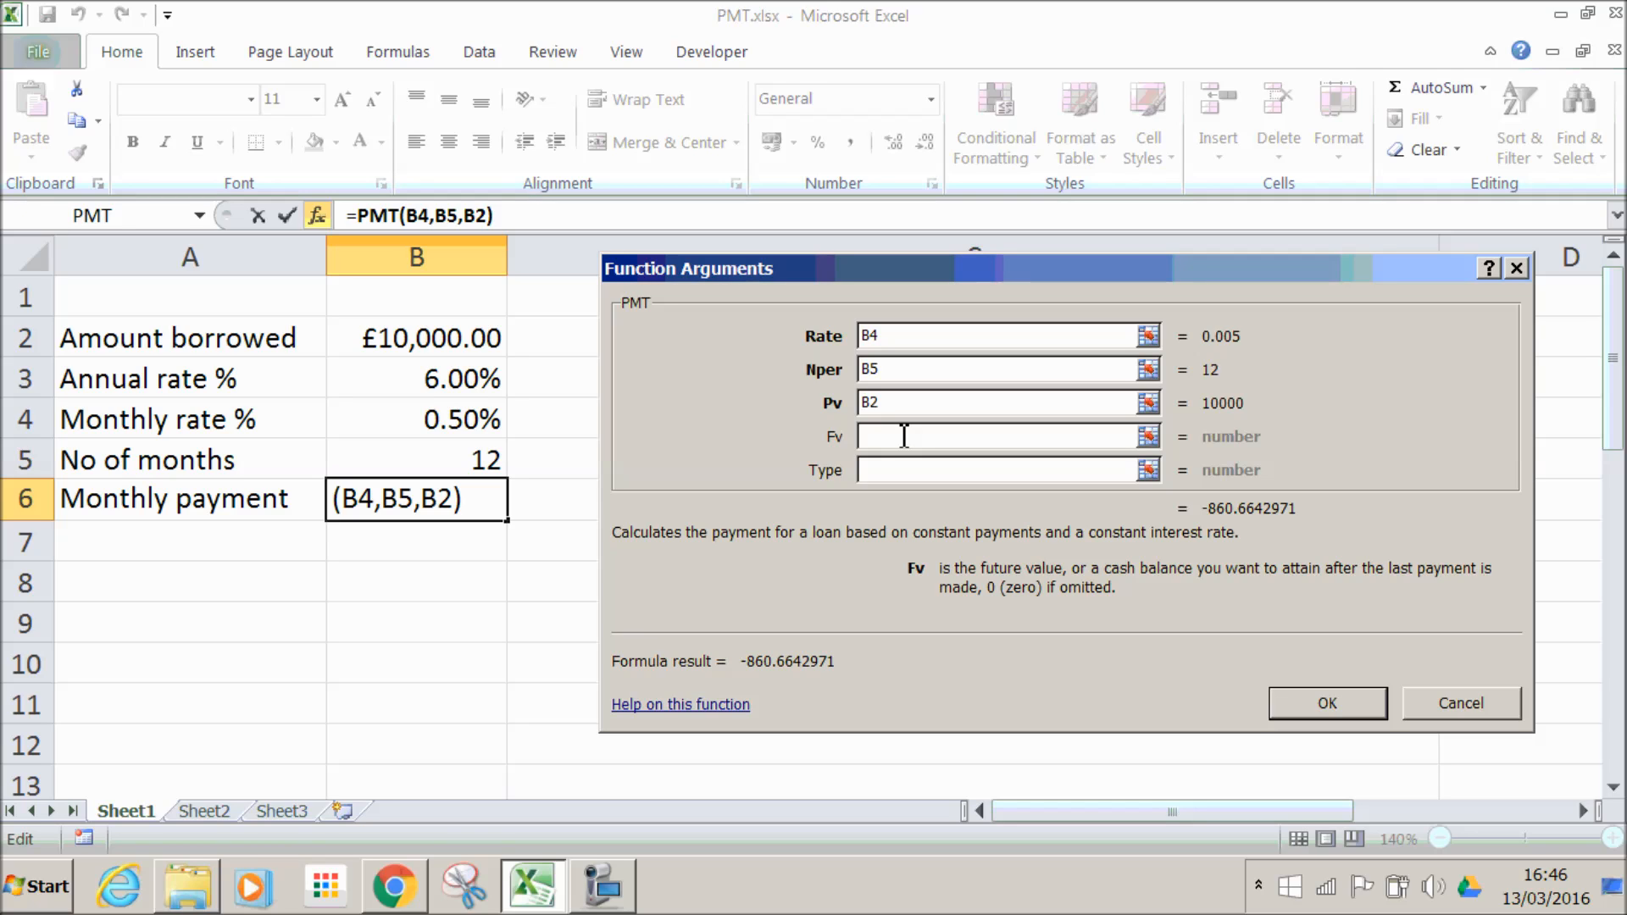
{"action": "type", "text": "0"}
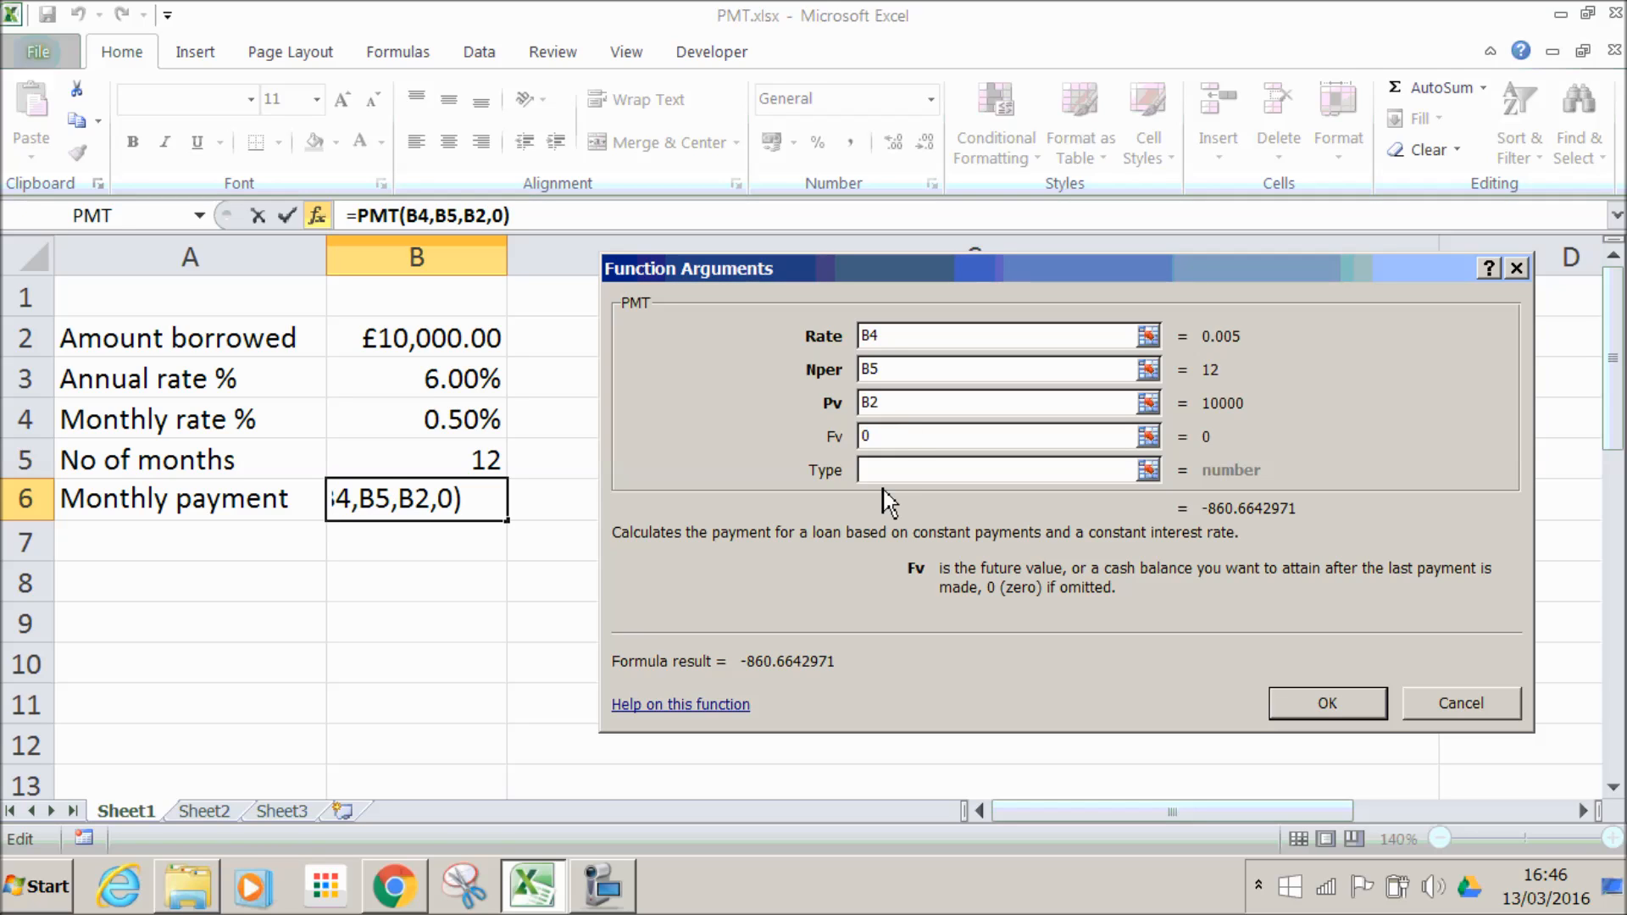
{"action": "left_click", "coordinate": [885, 477]}
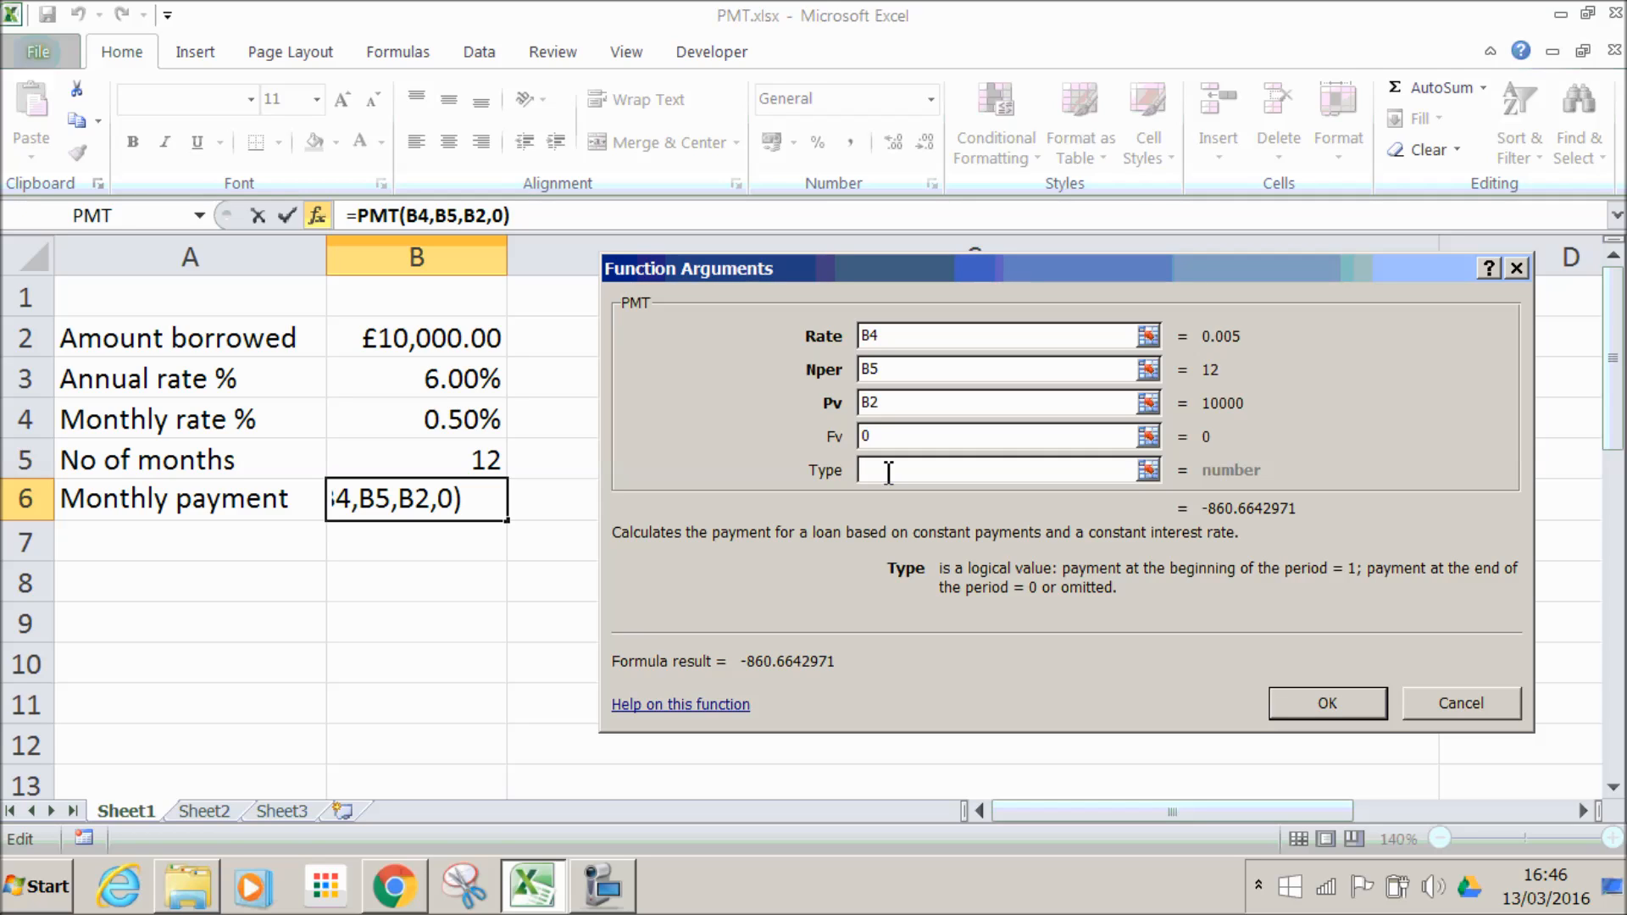
{"action": "type", "text": "0"}
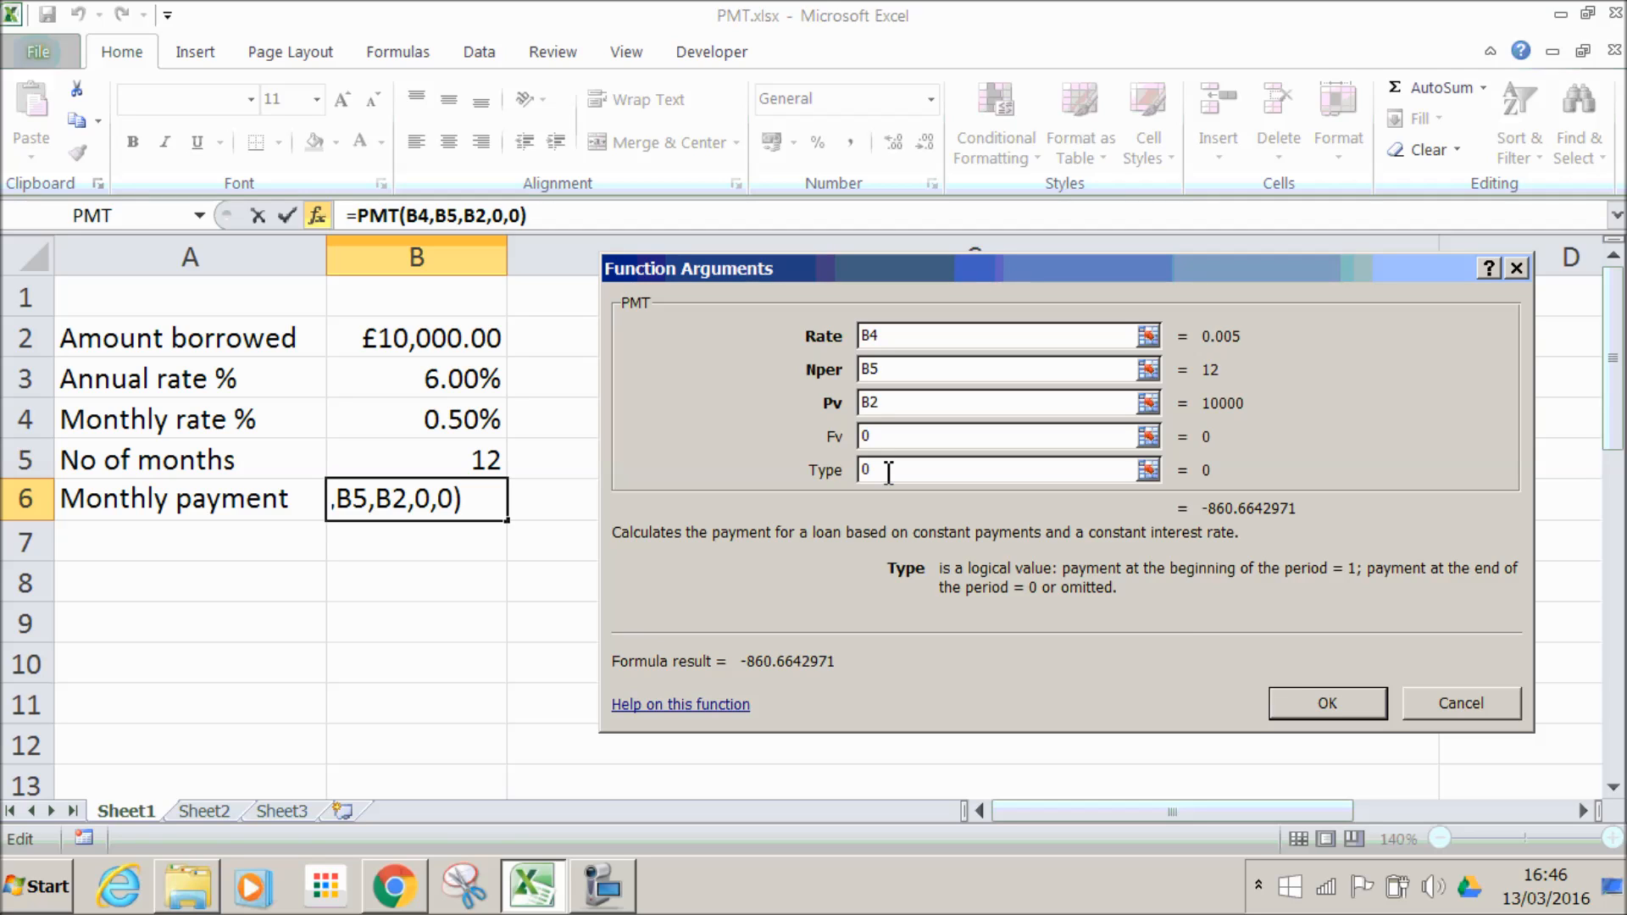
{"action": "left_click", "coordinate": [1323, 706]}
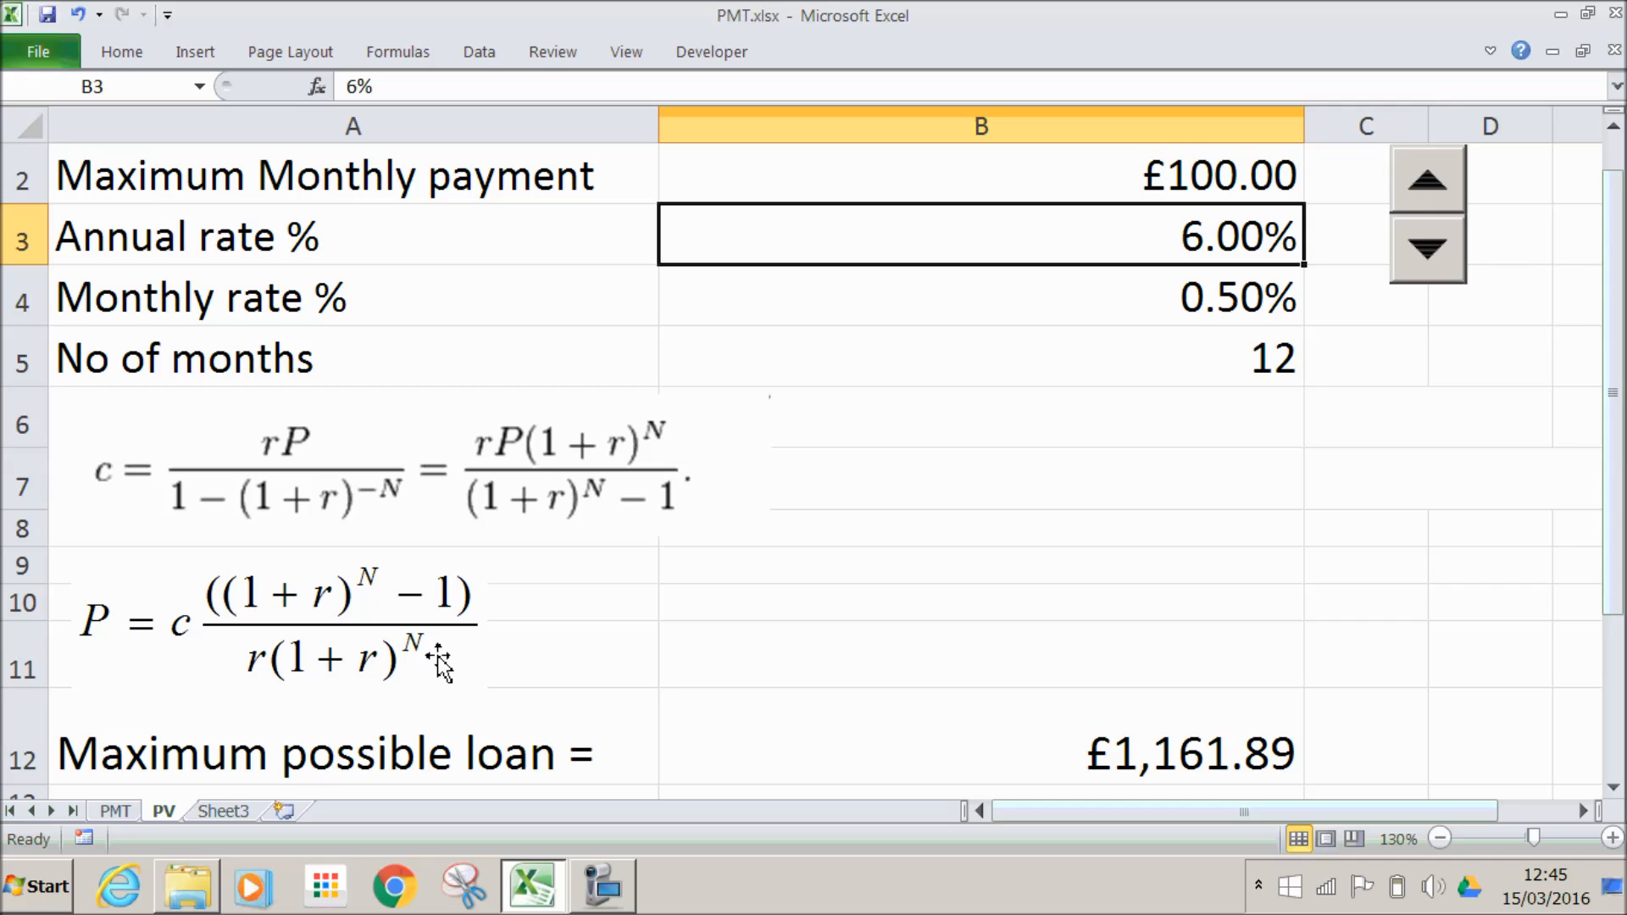
Step: Examine the maximum possible loan formula in cell B12 and the cells it references
{"action": "left_click", "coordinate": [1060, 749]}
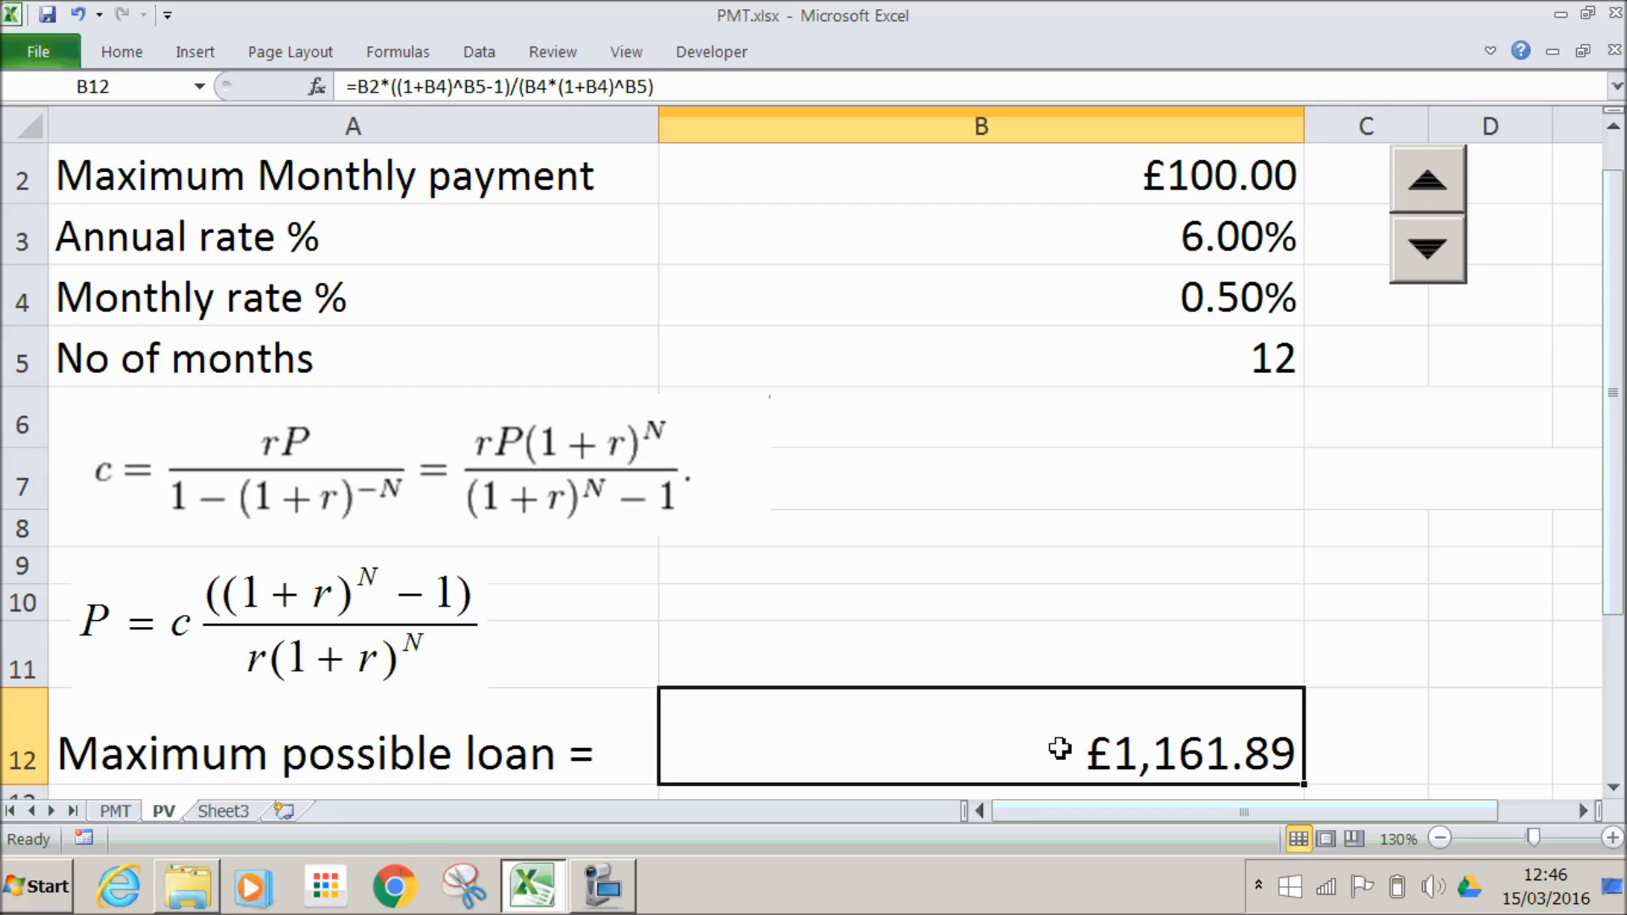
{"action": "left_click", "coordinate": [678, 88]}
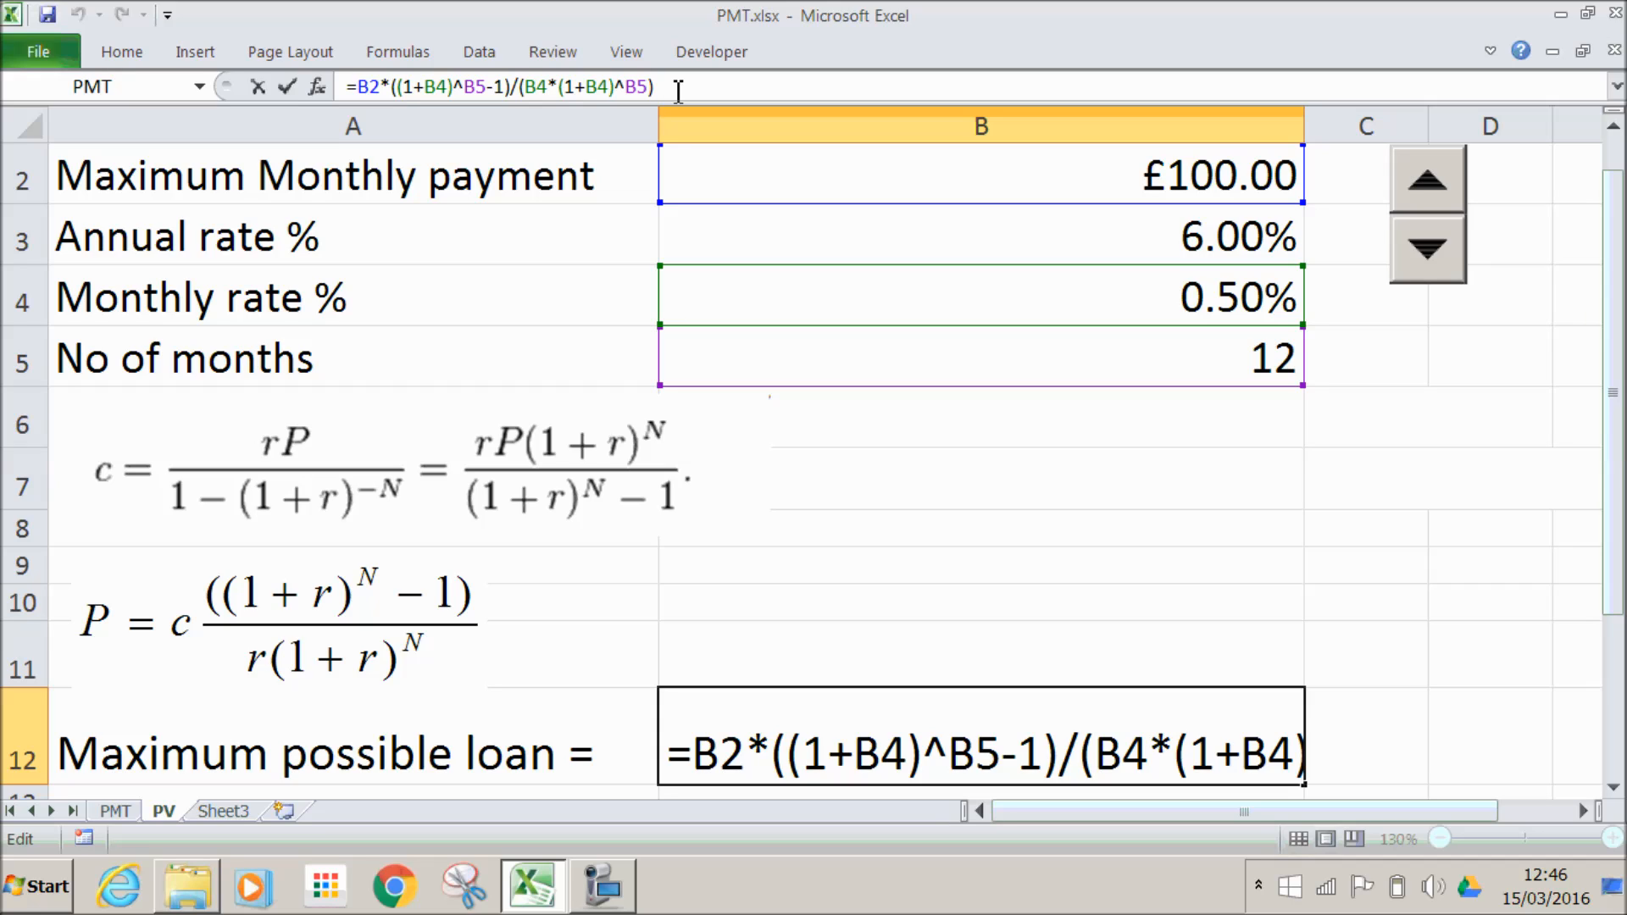
{"action": "left_click", "coordinate": [1425, 428]}
Step: Set the maximum monthly payment in B2 to £200 and select the maximum possible loan cell B12
{"action": "left_click", "coordinate": [1205, 178]}
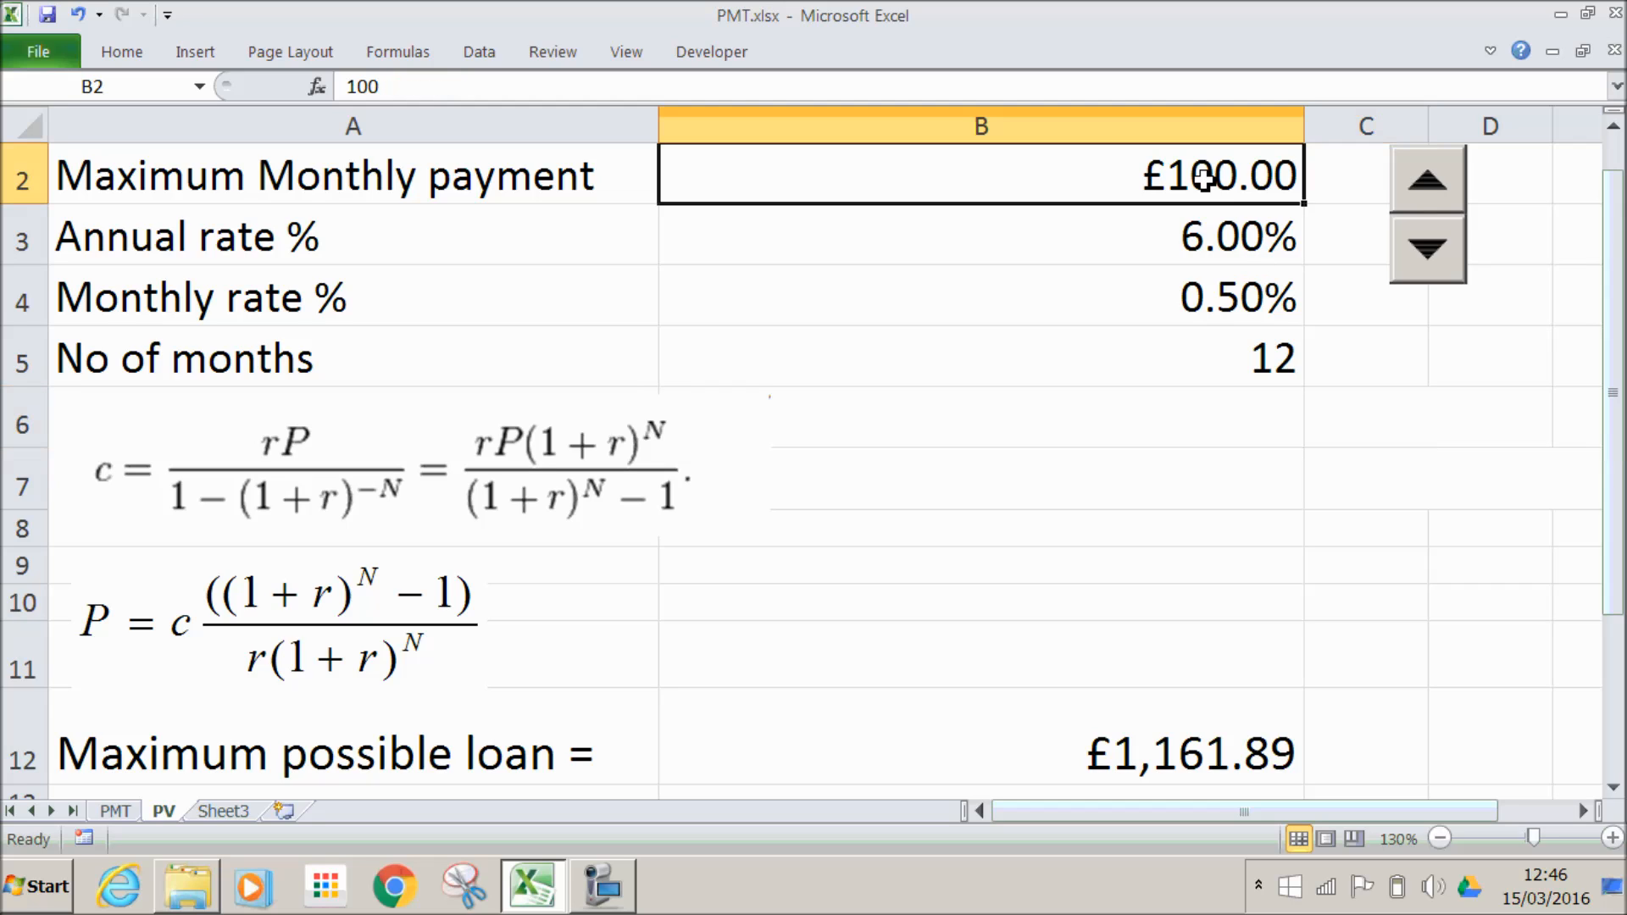
{"action": "type", "text": "200"}
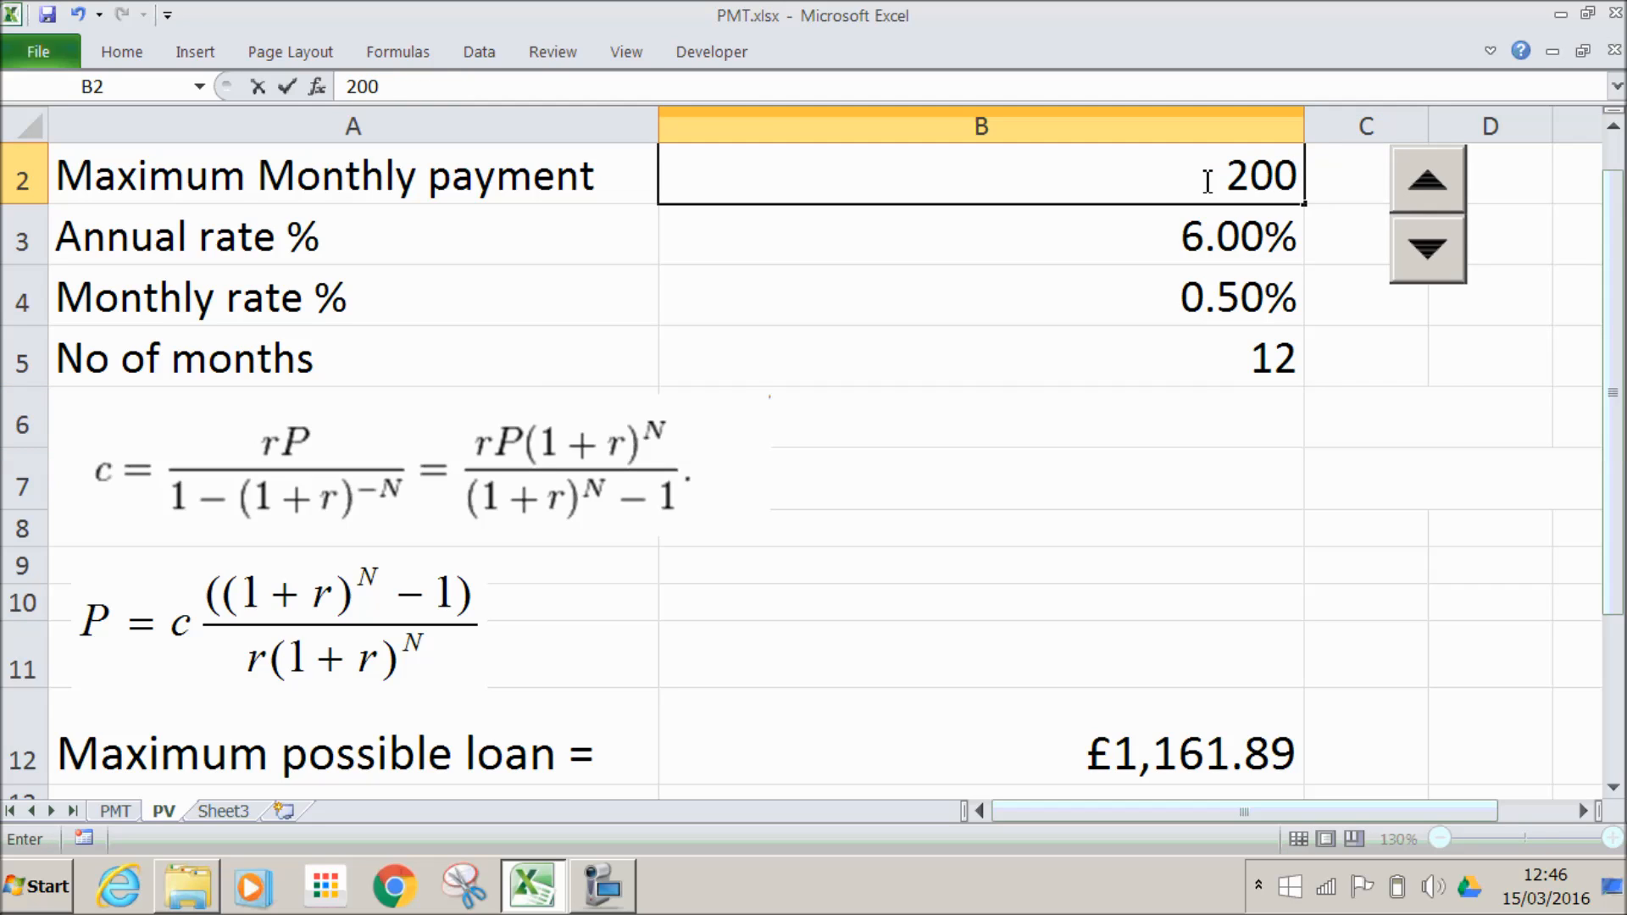
{"action": "key", "text": "Return"}
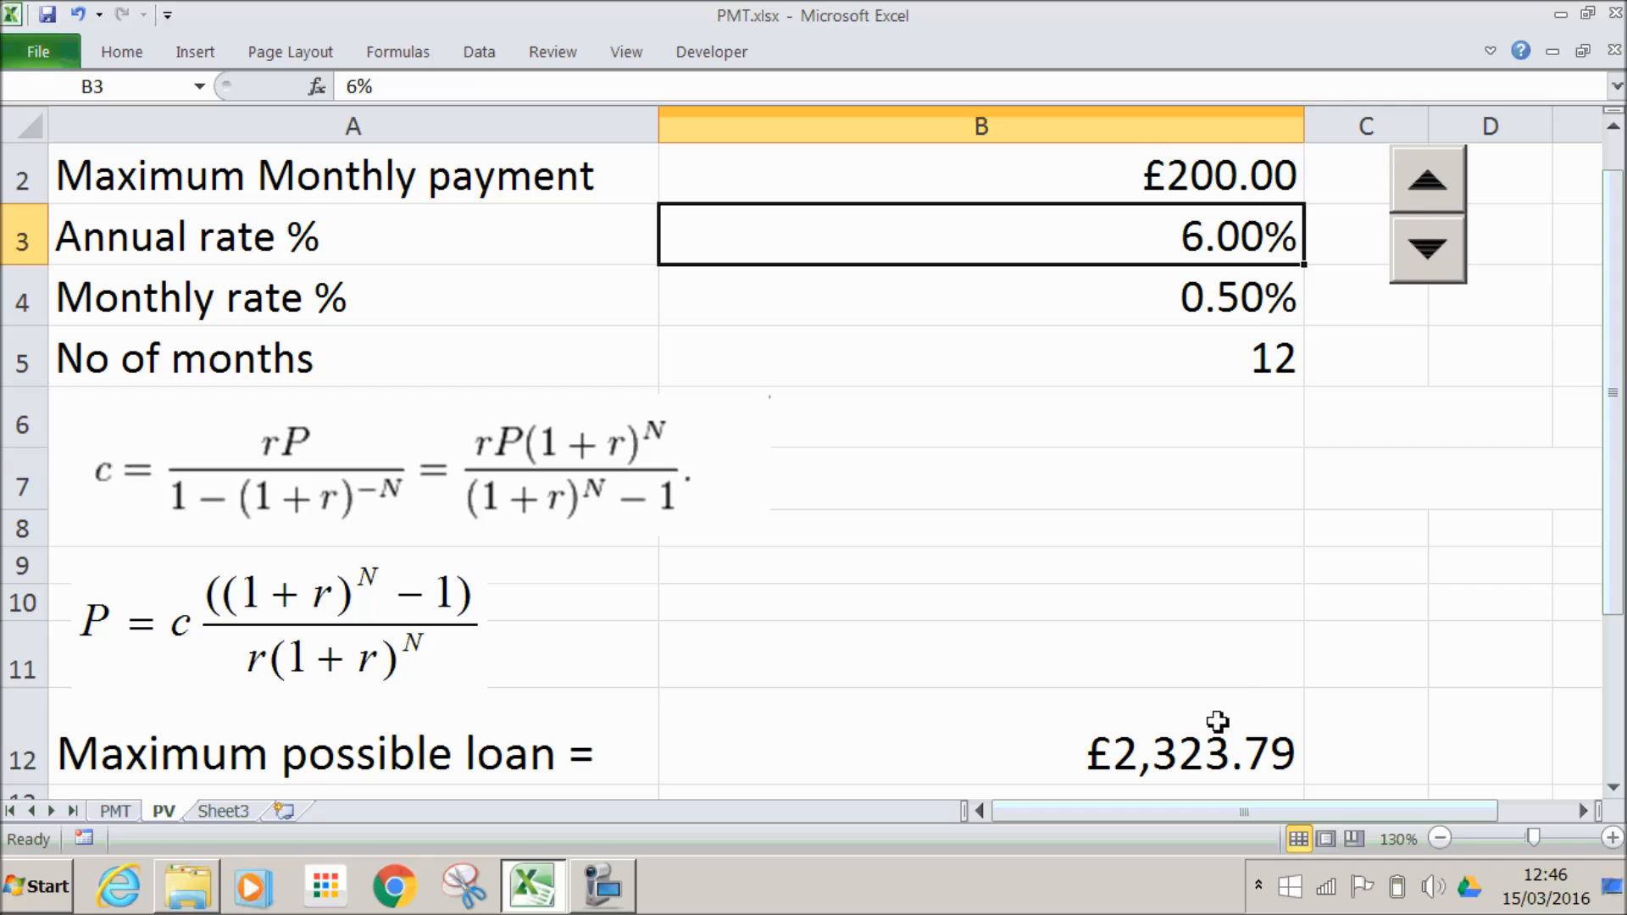
{"action": "left_click", "coordinate": [1204, 754]}
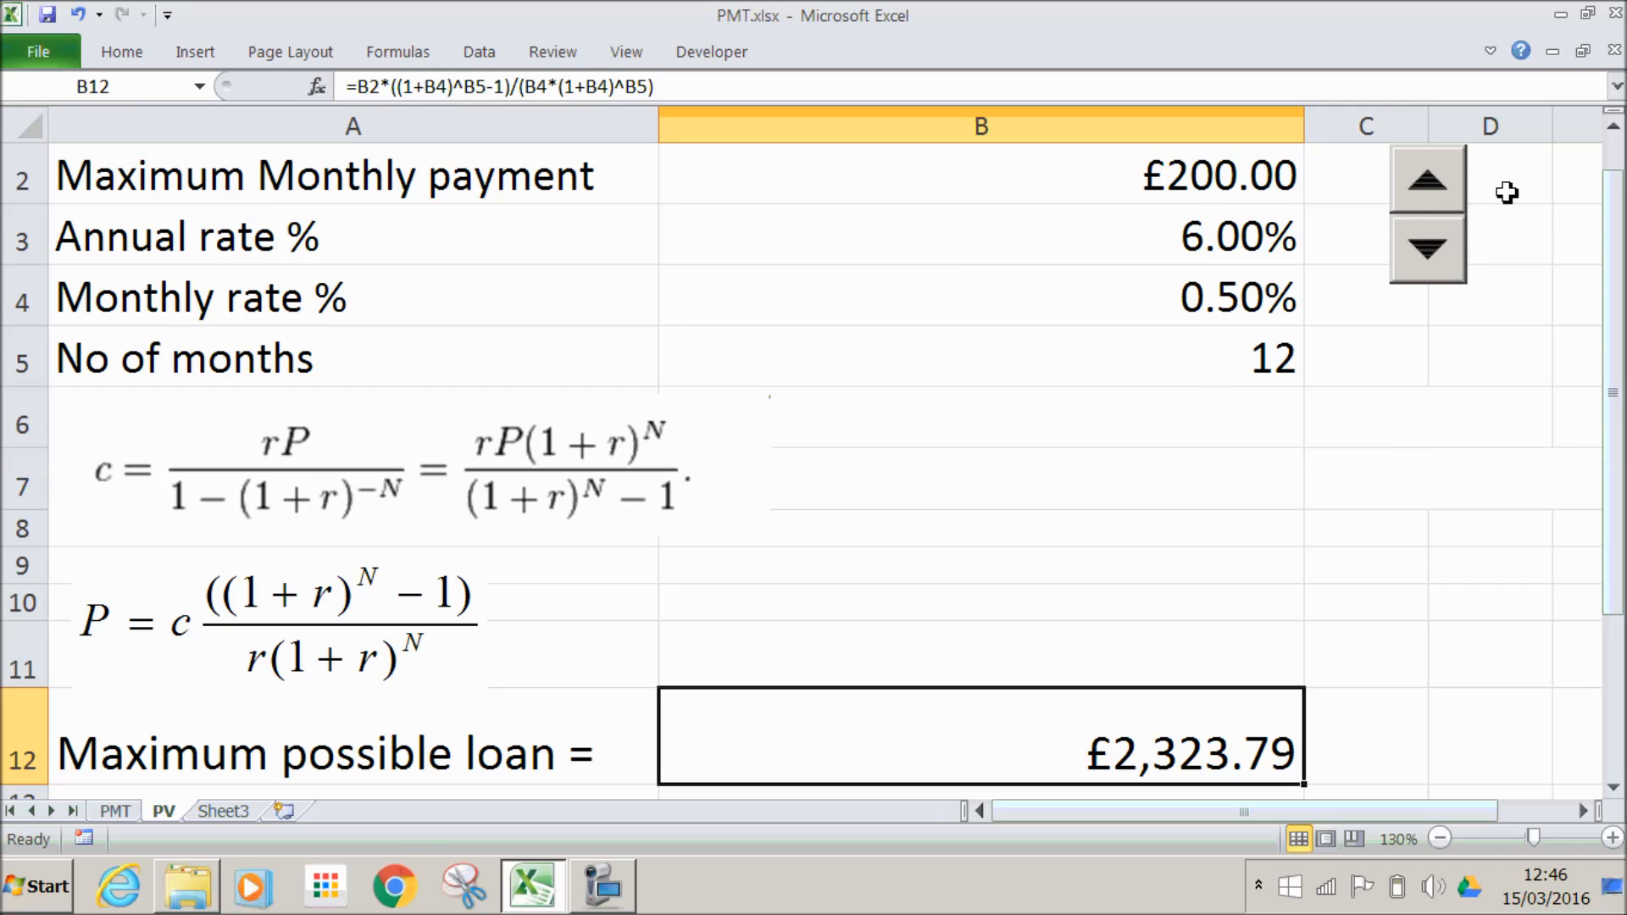
Step: Step the maximum monthly payment up to £900 with the spinner, and inspect the maximum possible loan formula in B12
{"action": "left_click", "coordinate": [1430, 182]}
{"action": "left_click", "coordinate": [1429, 182]}
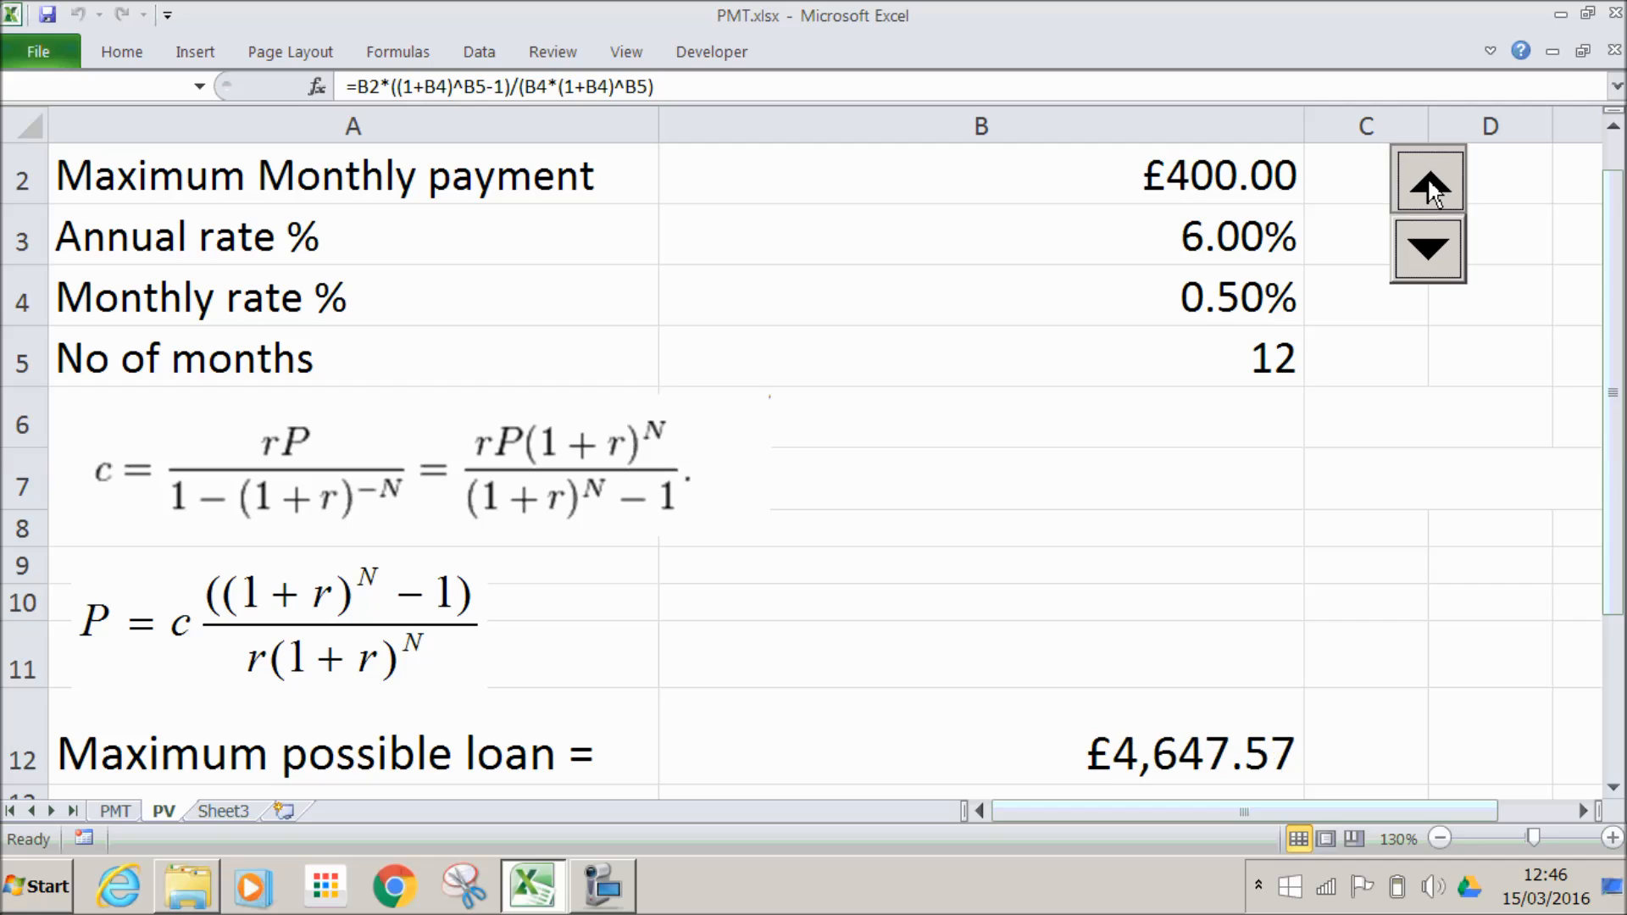
{"action": "left_click", "coordinate": [1429, 183]}
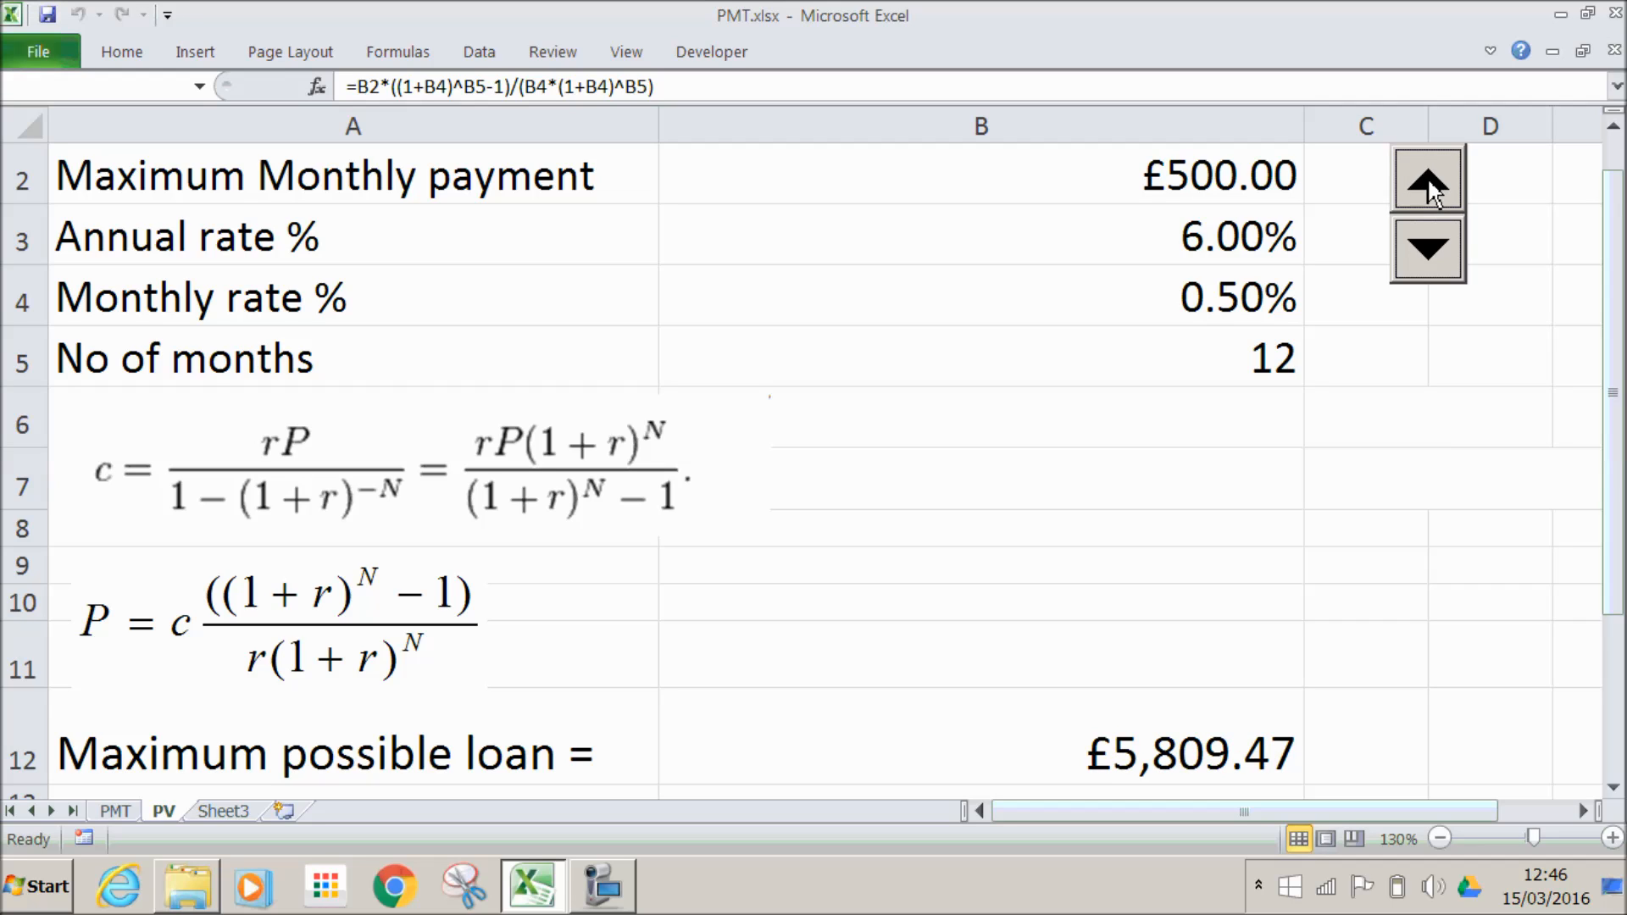
{"action": "left_click", "coordinate": [1429, 182]}
{"action": "left_click", "coordinate": [1429, 182]}
{"action": "left_click", "coordinate": [1429, 183]}
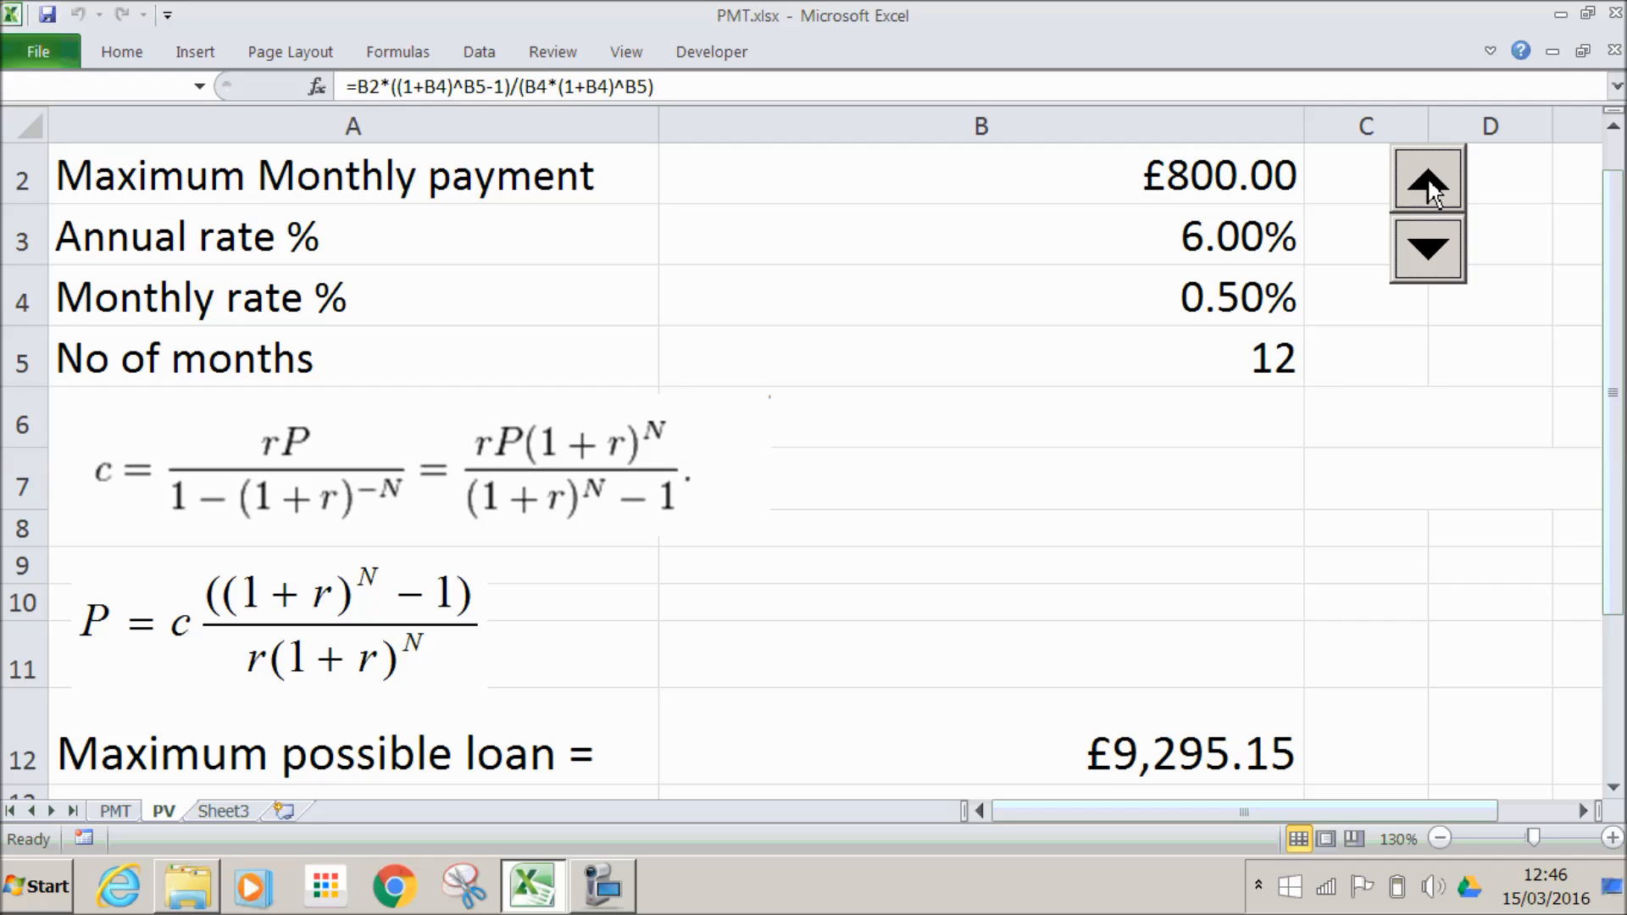
{"action": "left_click", "coordinate": [1429, 182]}
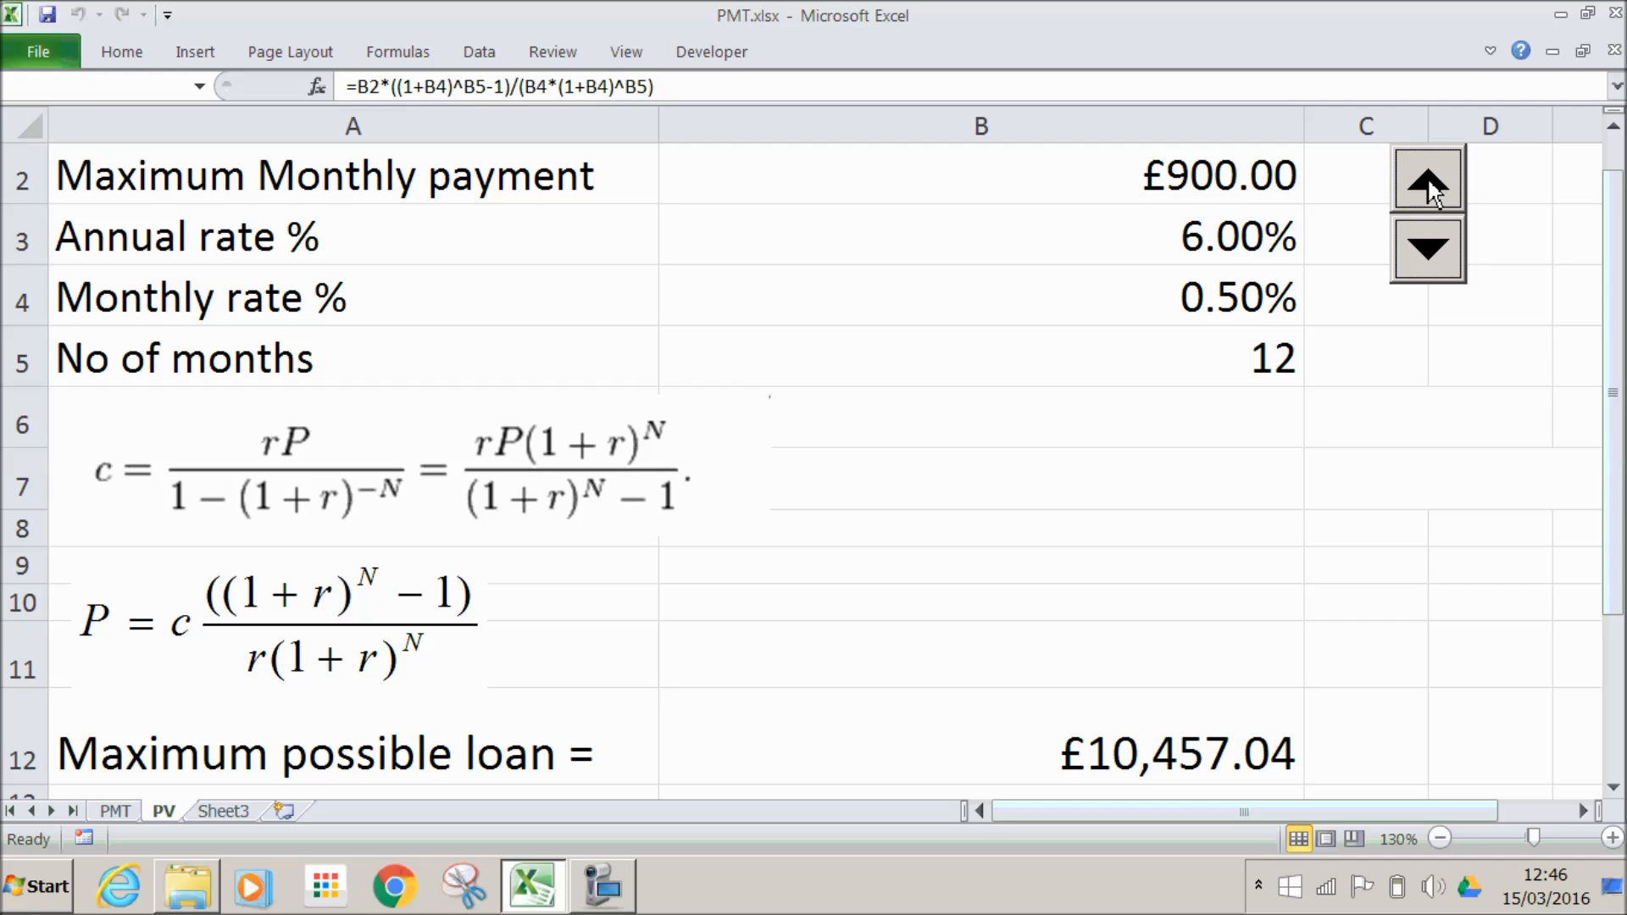
{"action": "left_click", "coordinate": [1076, 750]}
{"action": "left_click", "coordinate": [692, 88]}
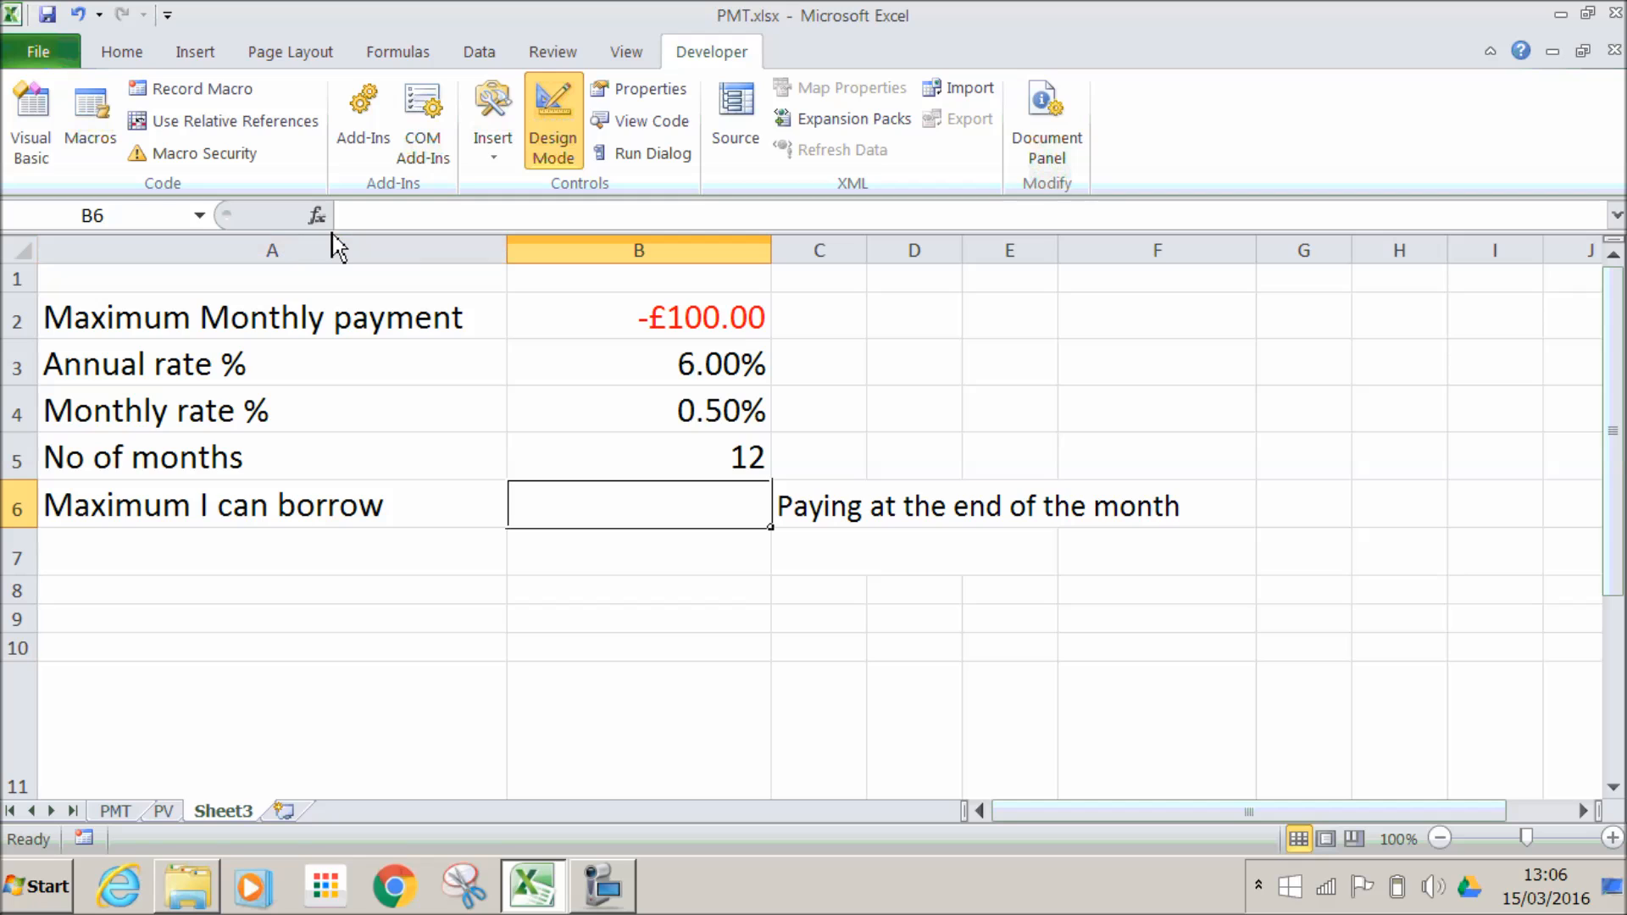
Step: Insert the PV function from the Financial category into the Maximum I can borrow cell B6 on Sheet3
{"action": "left_click", "coordinate": [317, 215]}
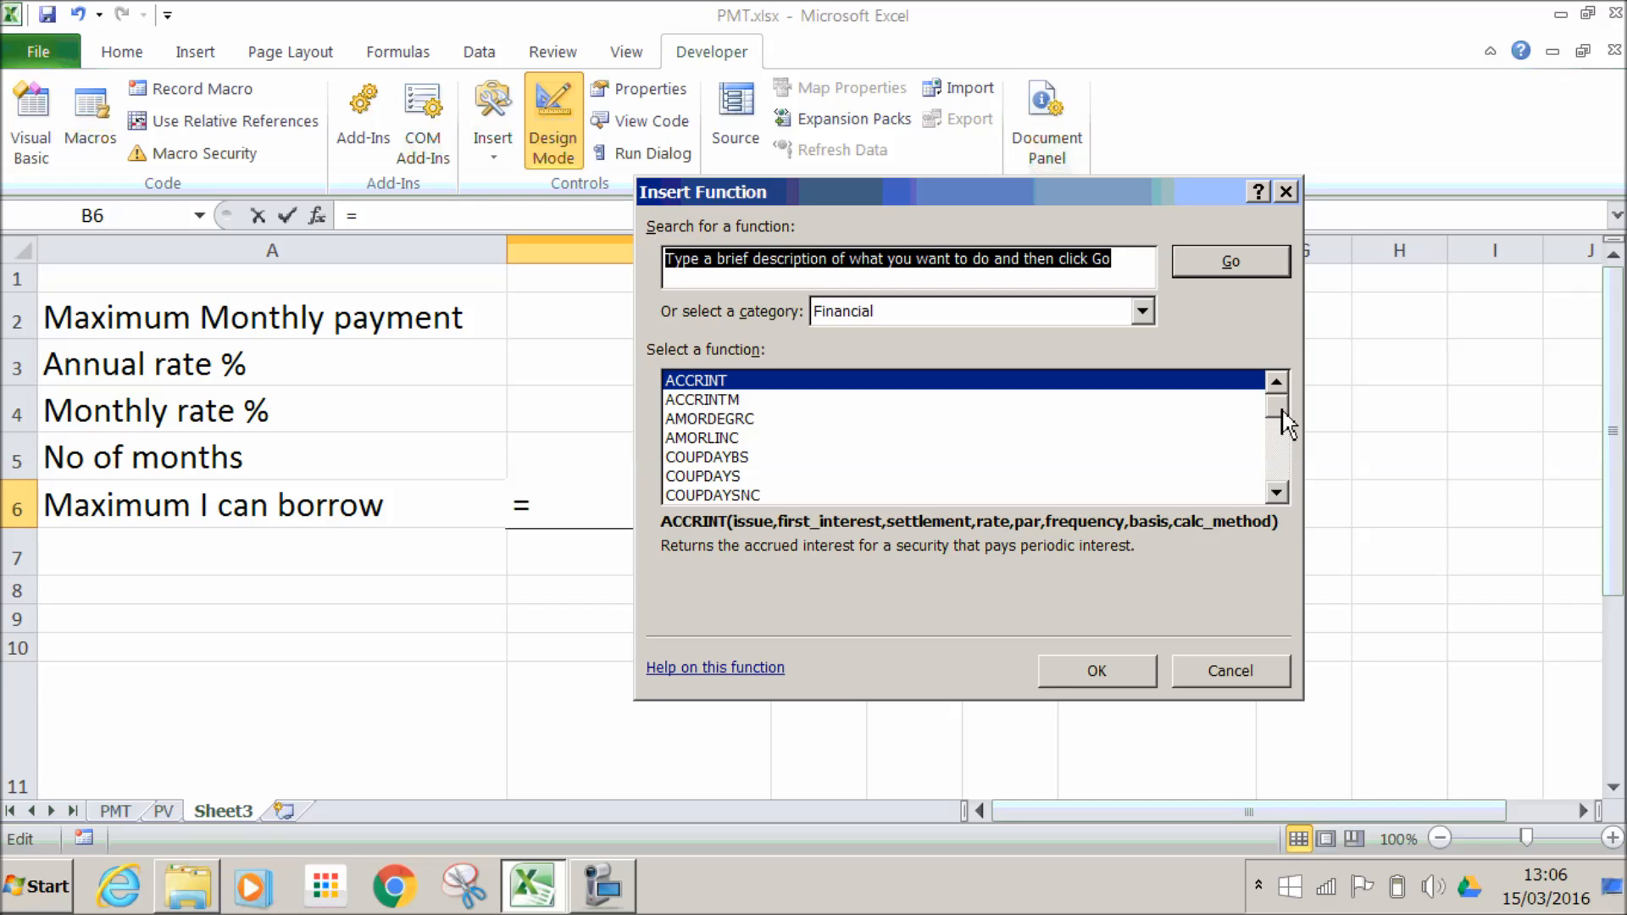
{"action": "left_click", "coordinate": [1143, 311]}
{"action": "left_click", "coordinate": [1148, 315]}
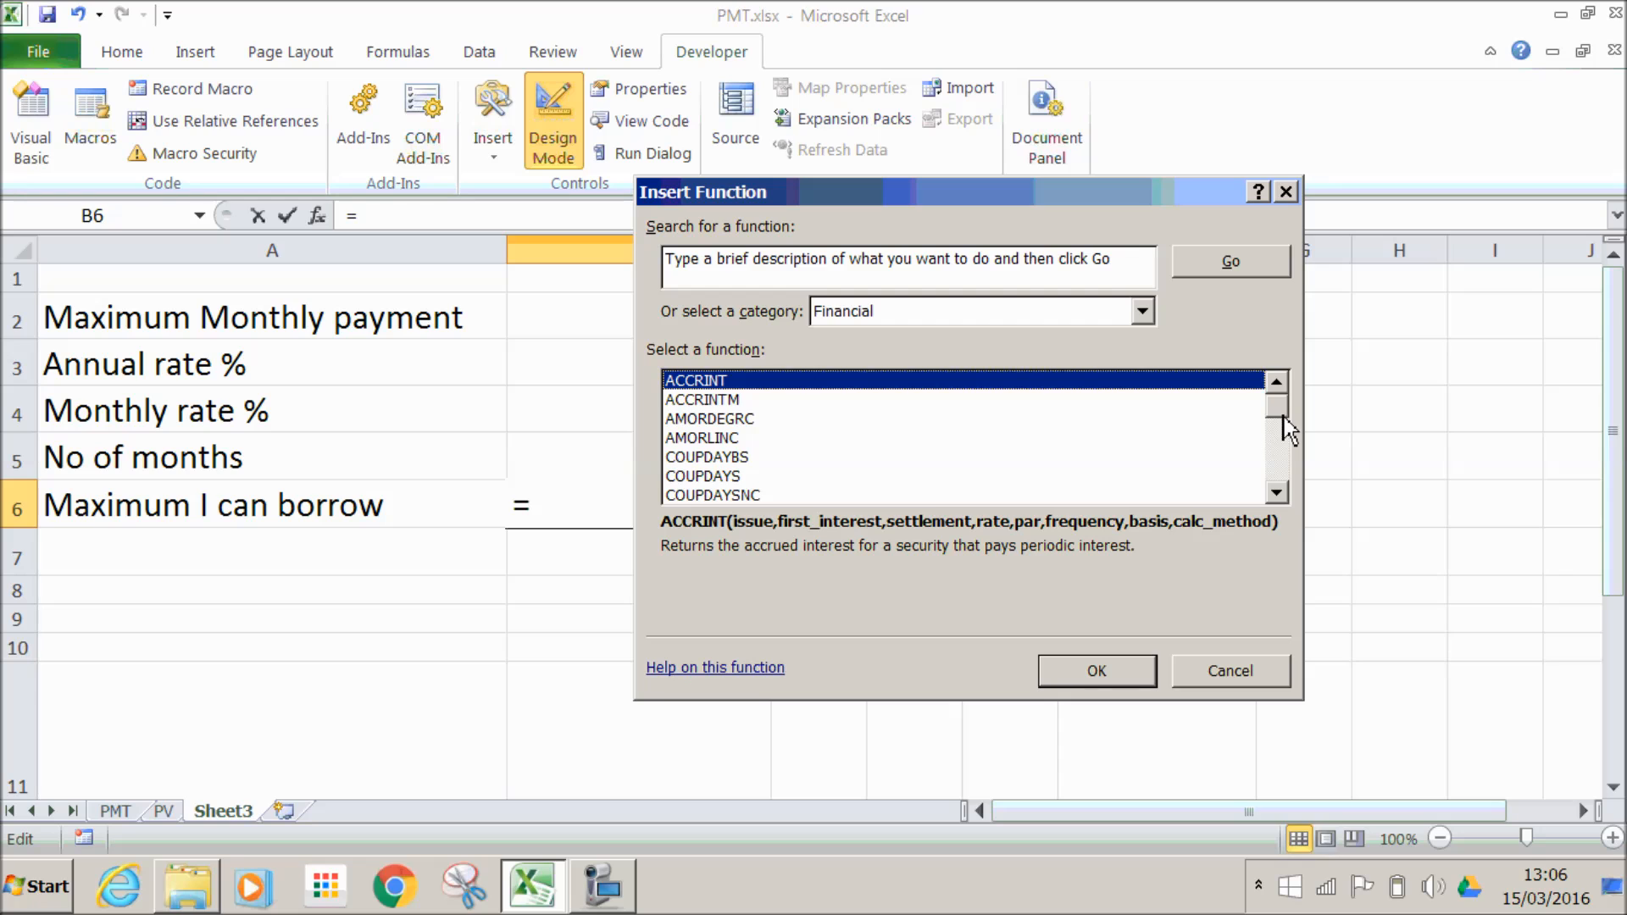
{"action": "left_click_drag", "start_coordinate": [1285, 428], "coordinate": [1284, 464]}
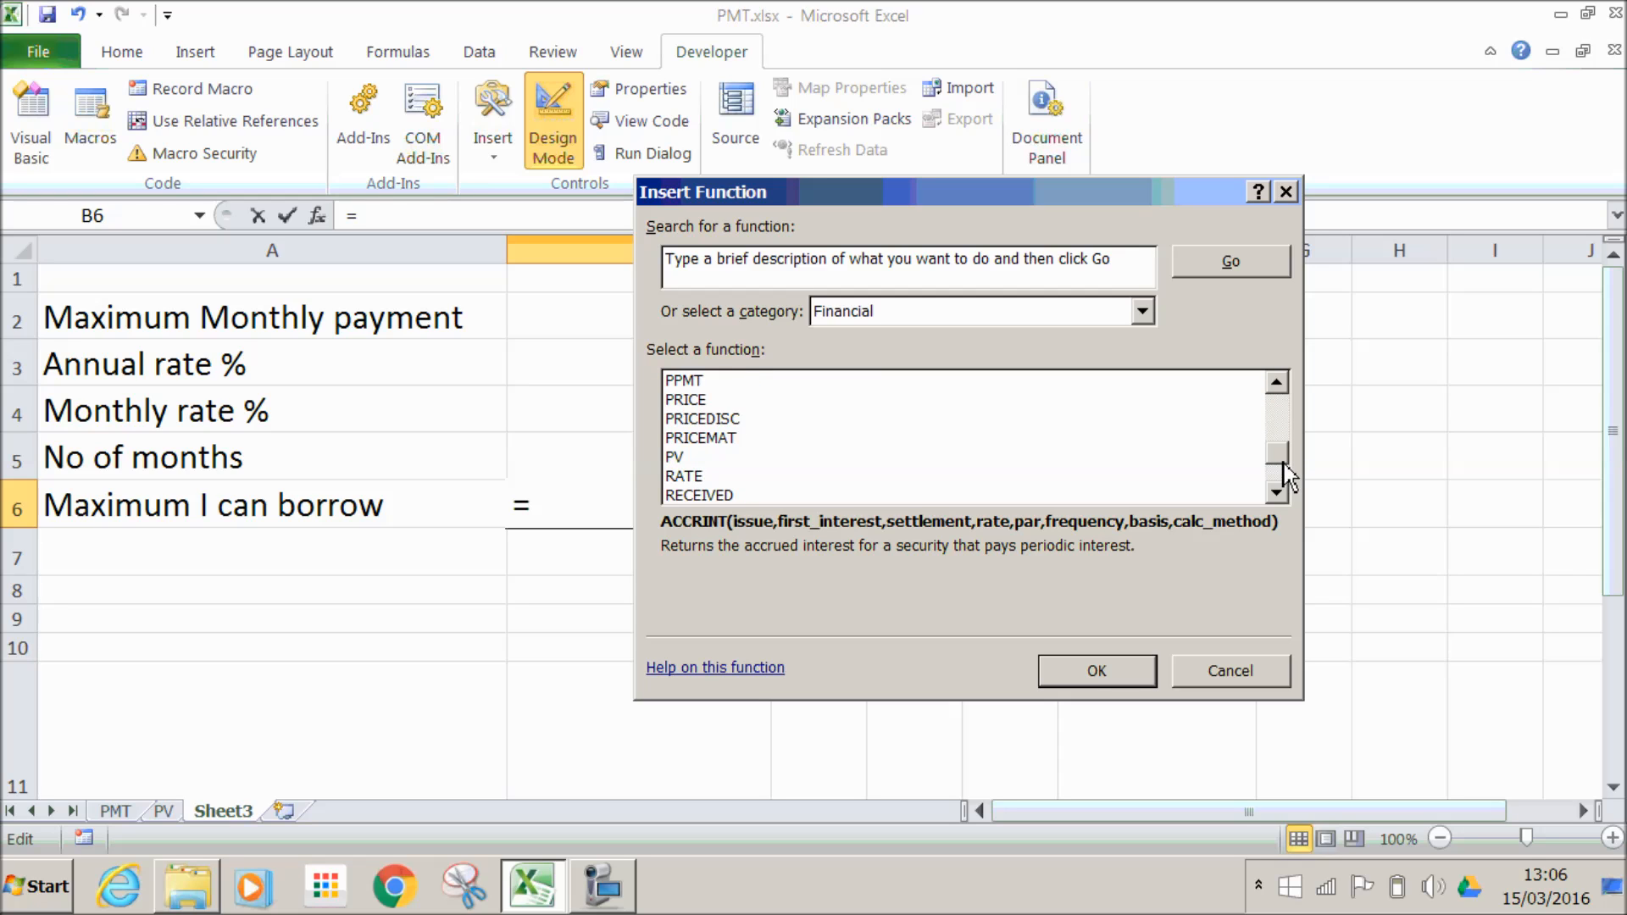
{"action": "left_click", "coordinate": [687, 457]}
{"action": "left_click", "coordinate": [1110, 673]}
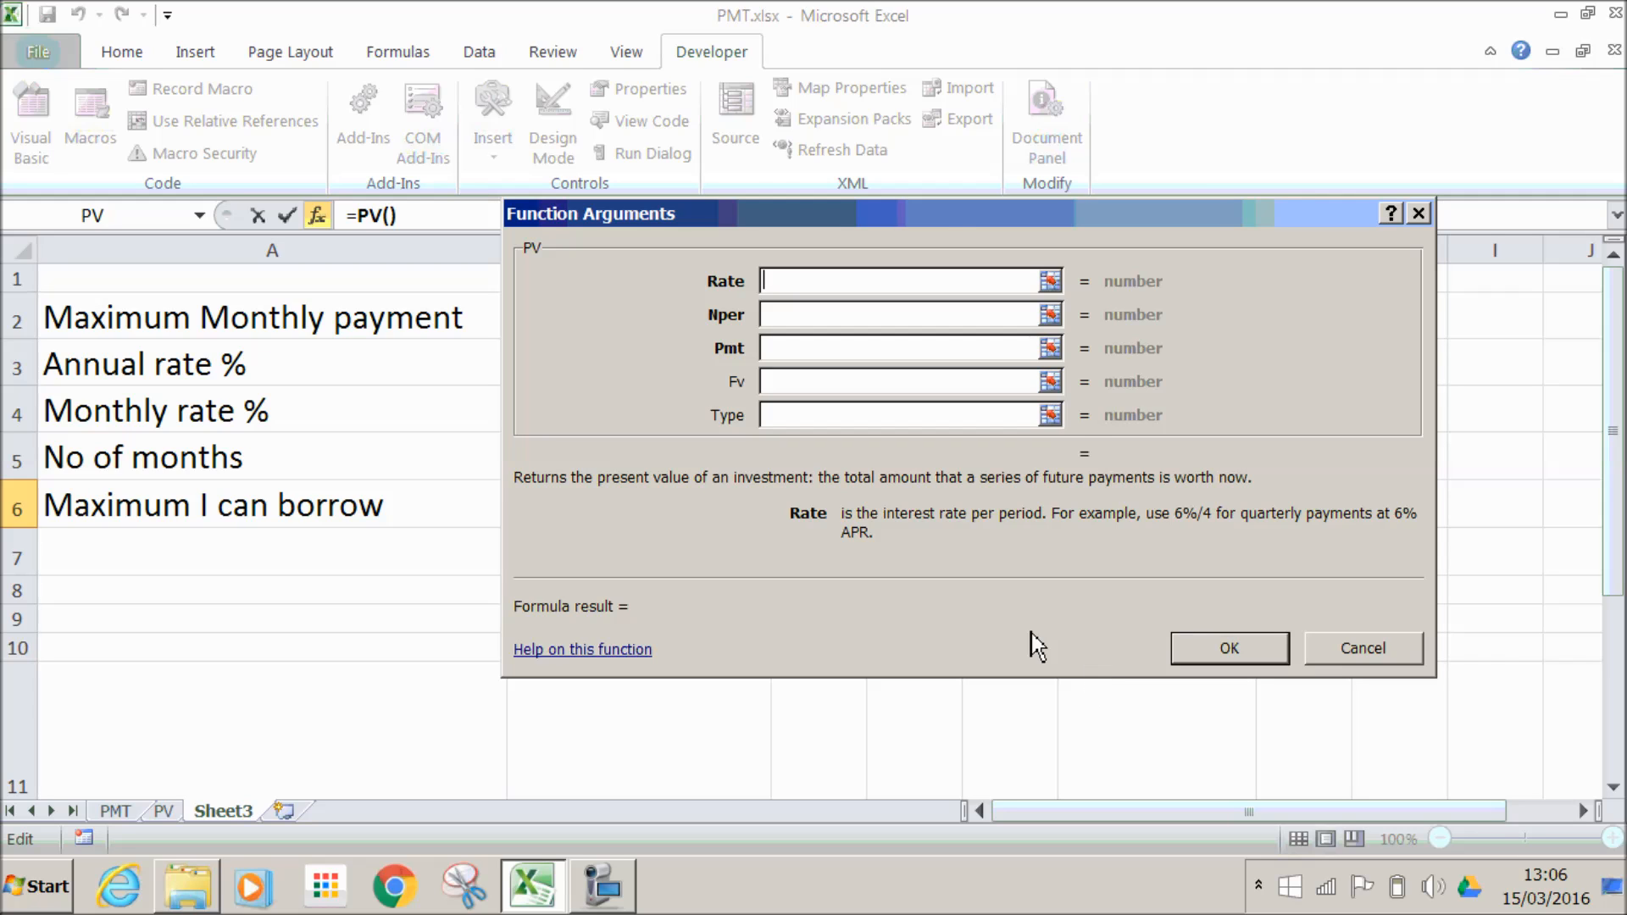
Step: Set the PV arguments Rate to B4, Nper to B5 and Pmt to B2
{"action": "left_click_drag", "start_coordinate": [943, 213], "coordinate": [1220, 205]}
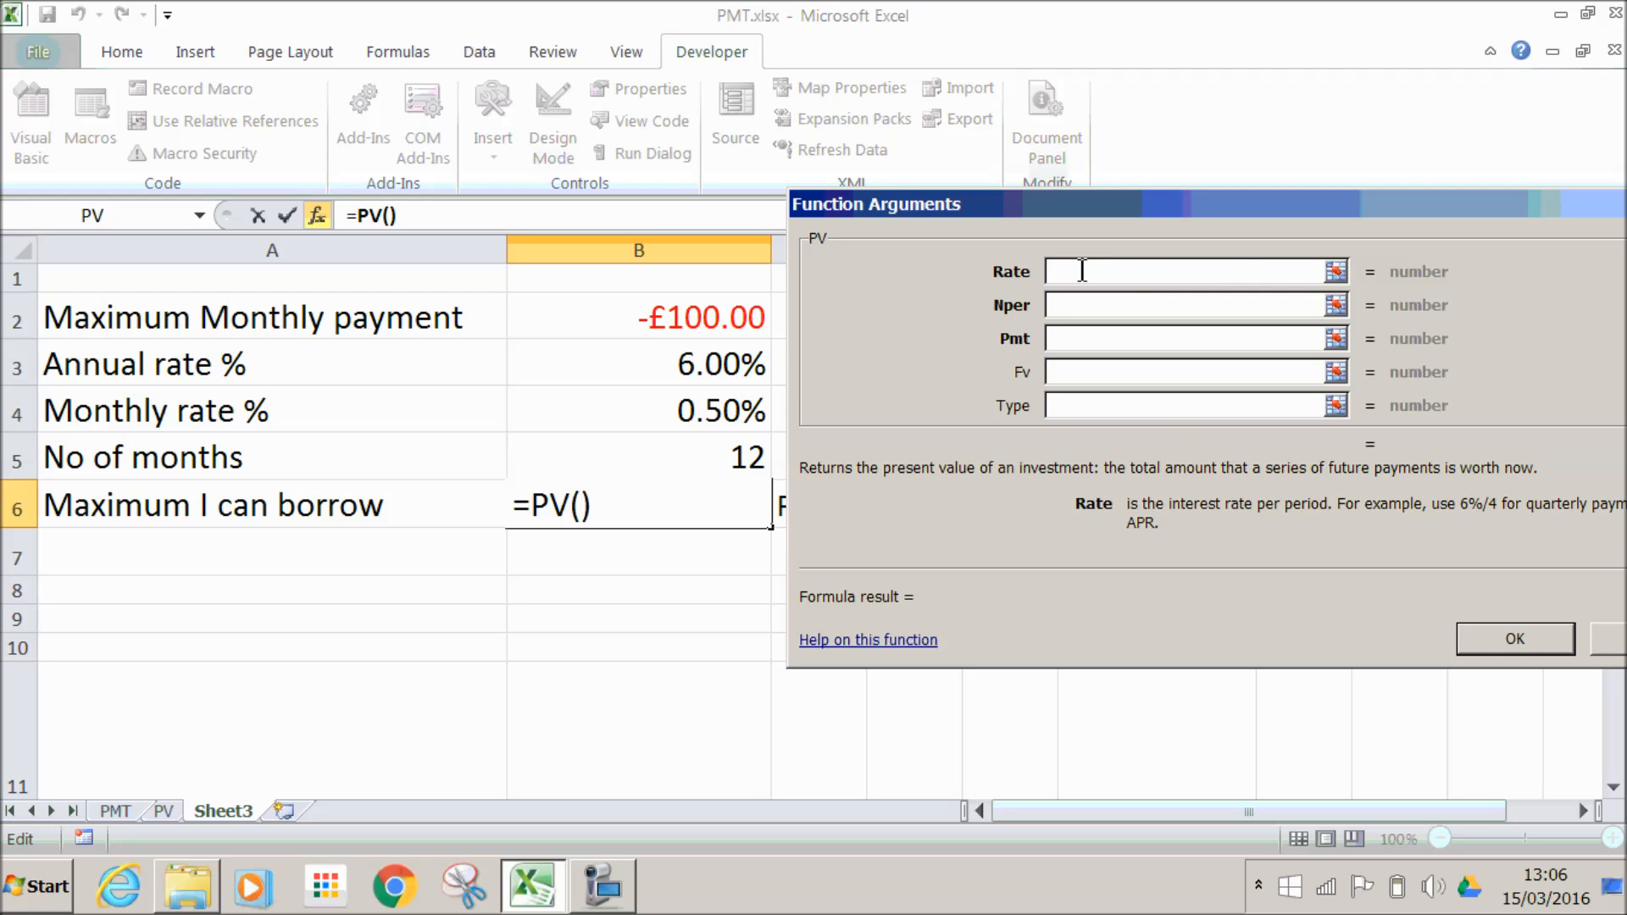
{"action": "left_click", "coordinate": [763, 412]}
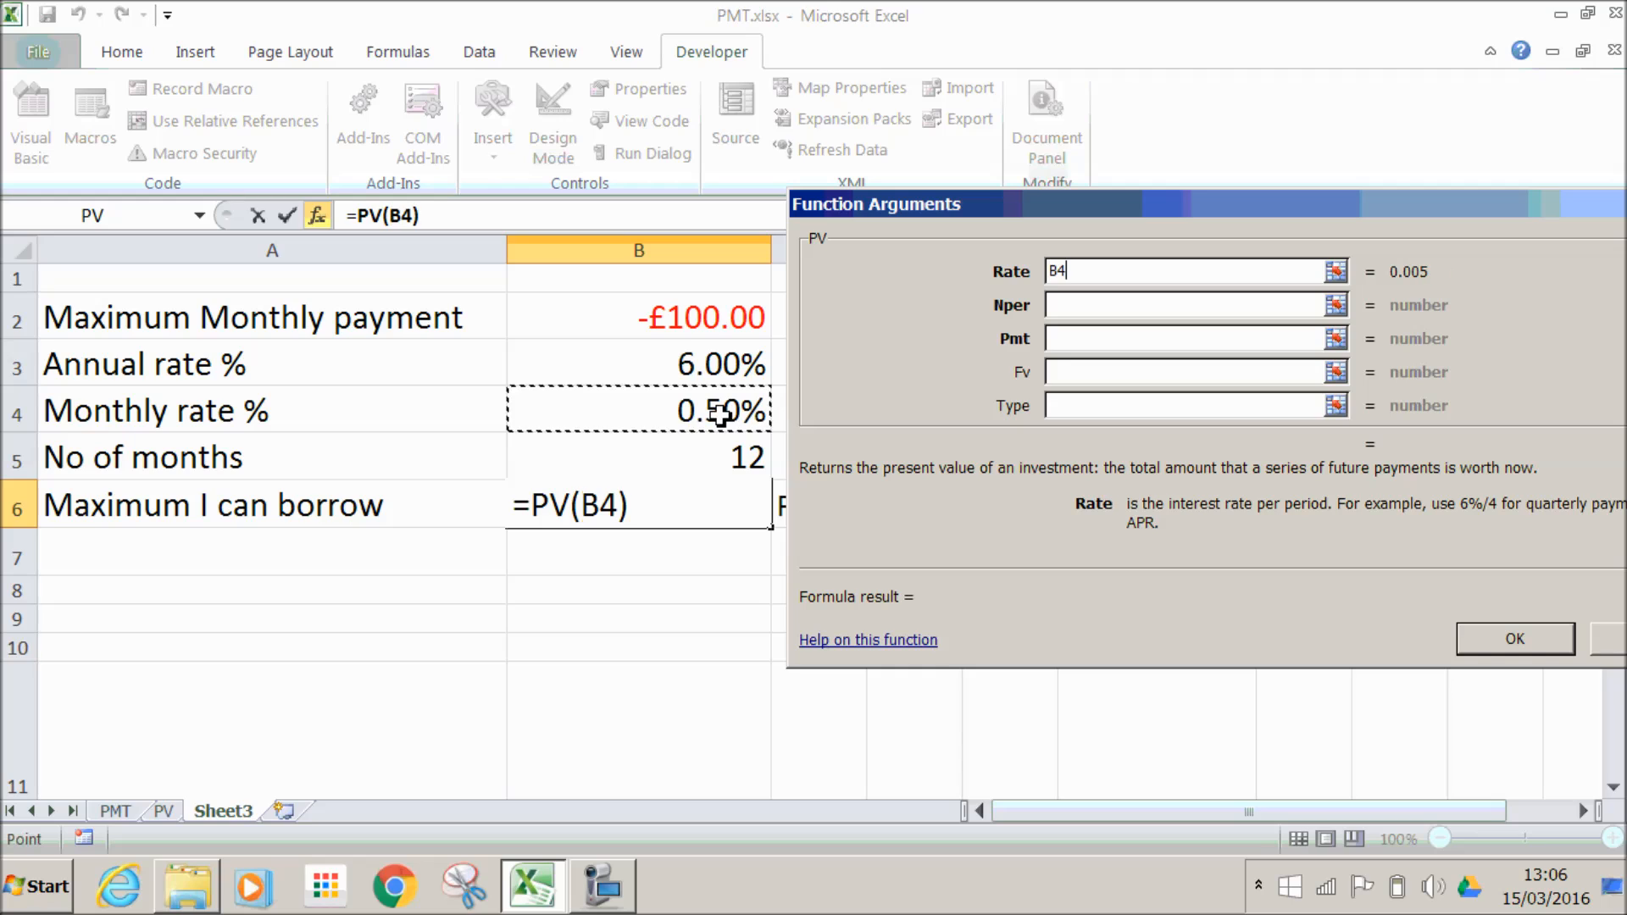
{"action": "left_click", "coordinate": [1075, 302]}
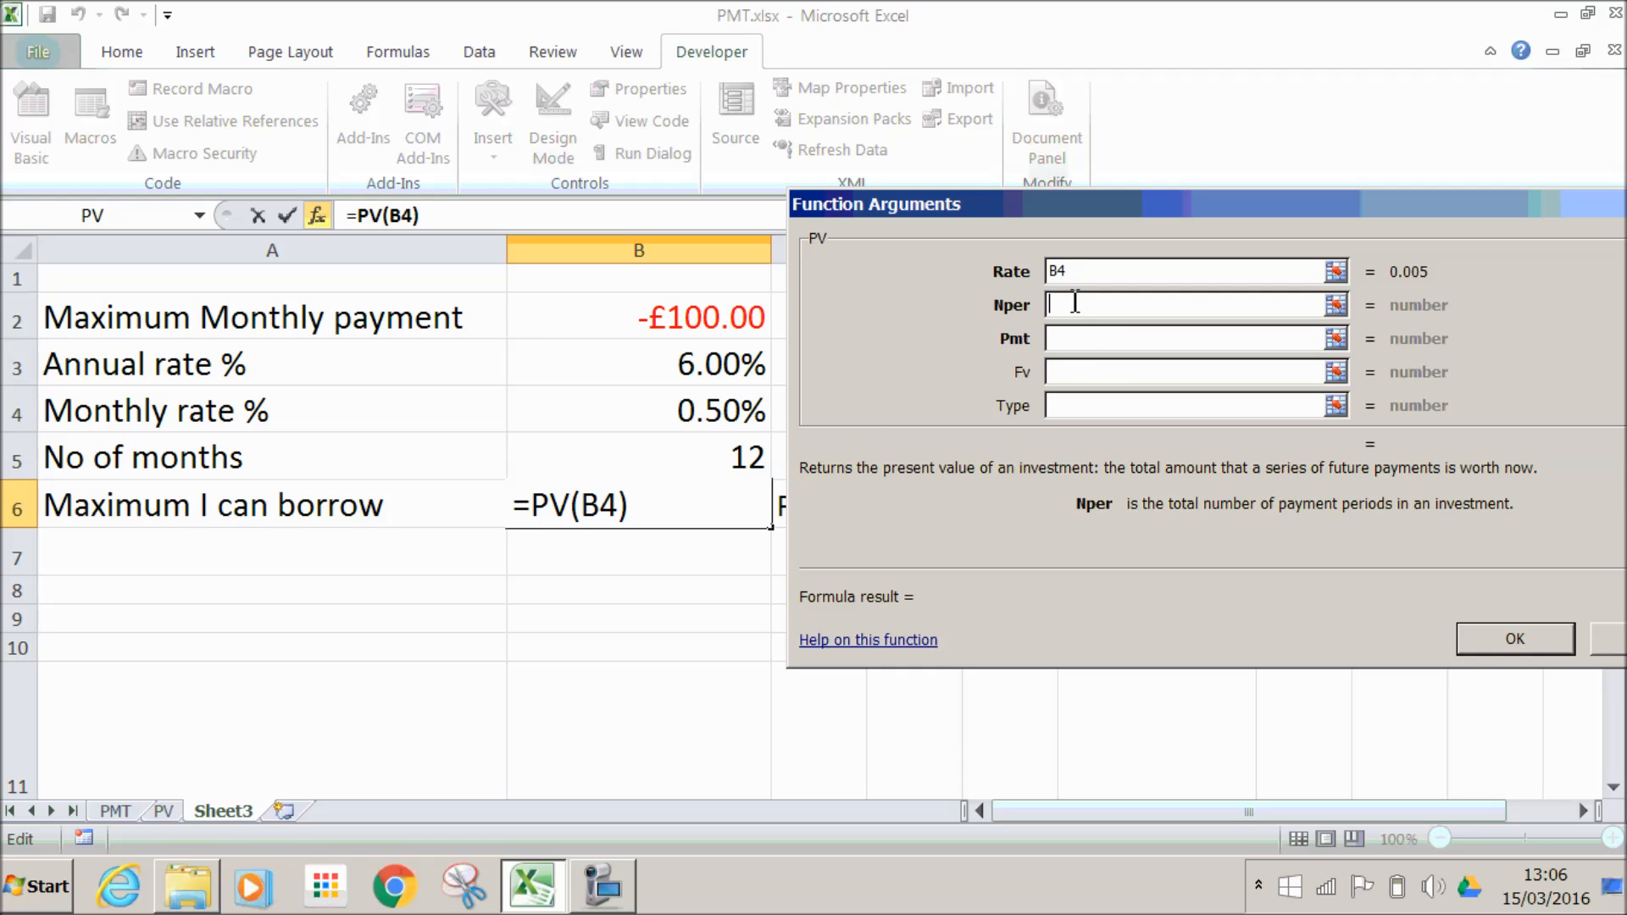
{"action": "left_click", "coordinate": [680, 451]}
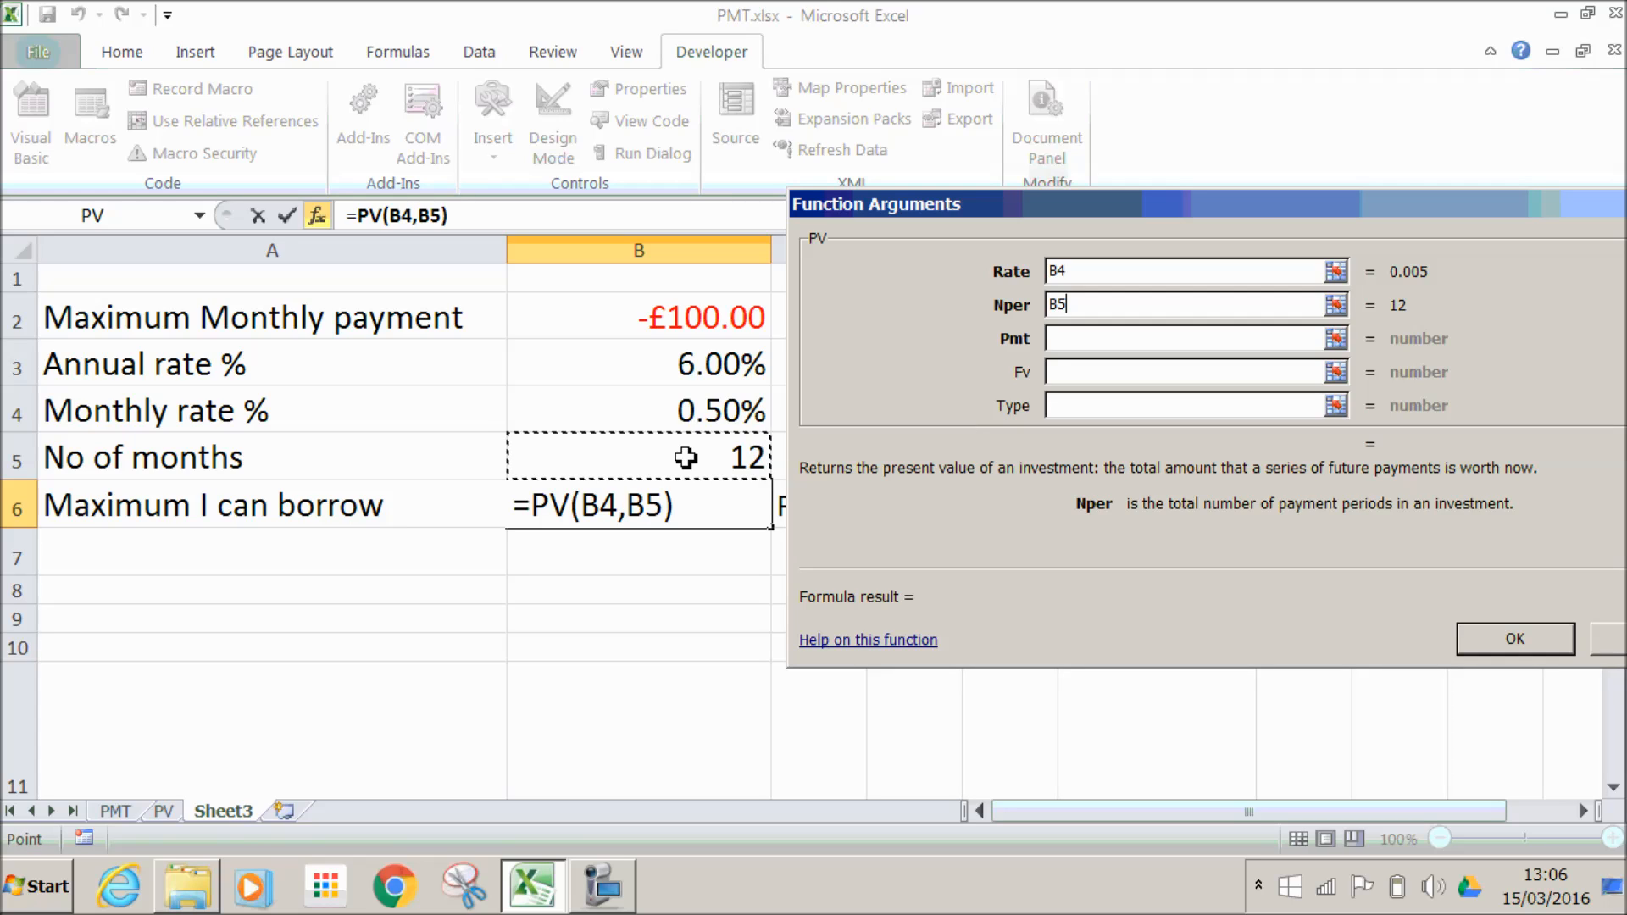
{"action": "left_click", "coordinate": [1077, 343]}
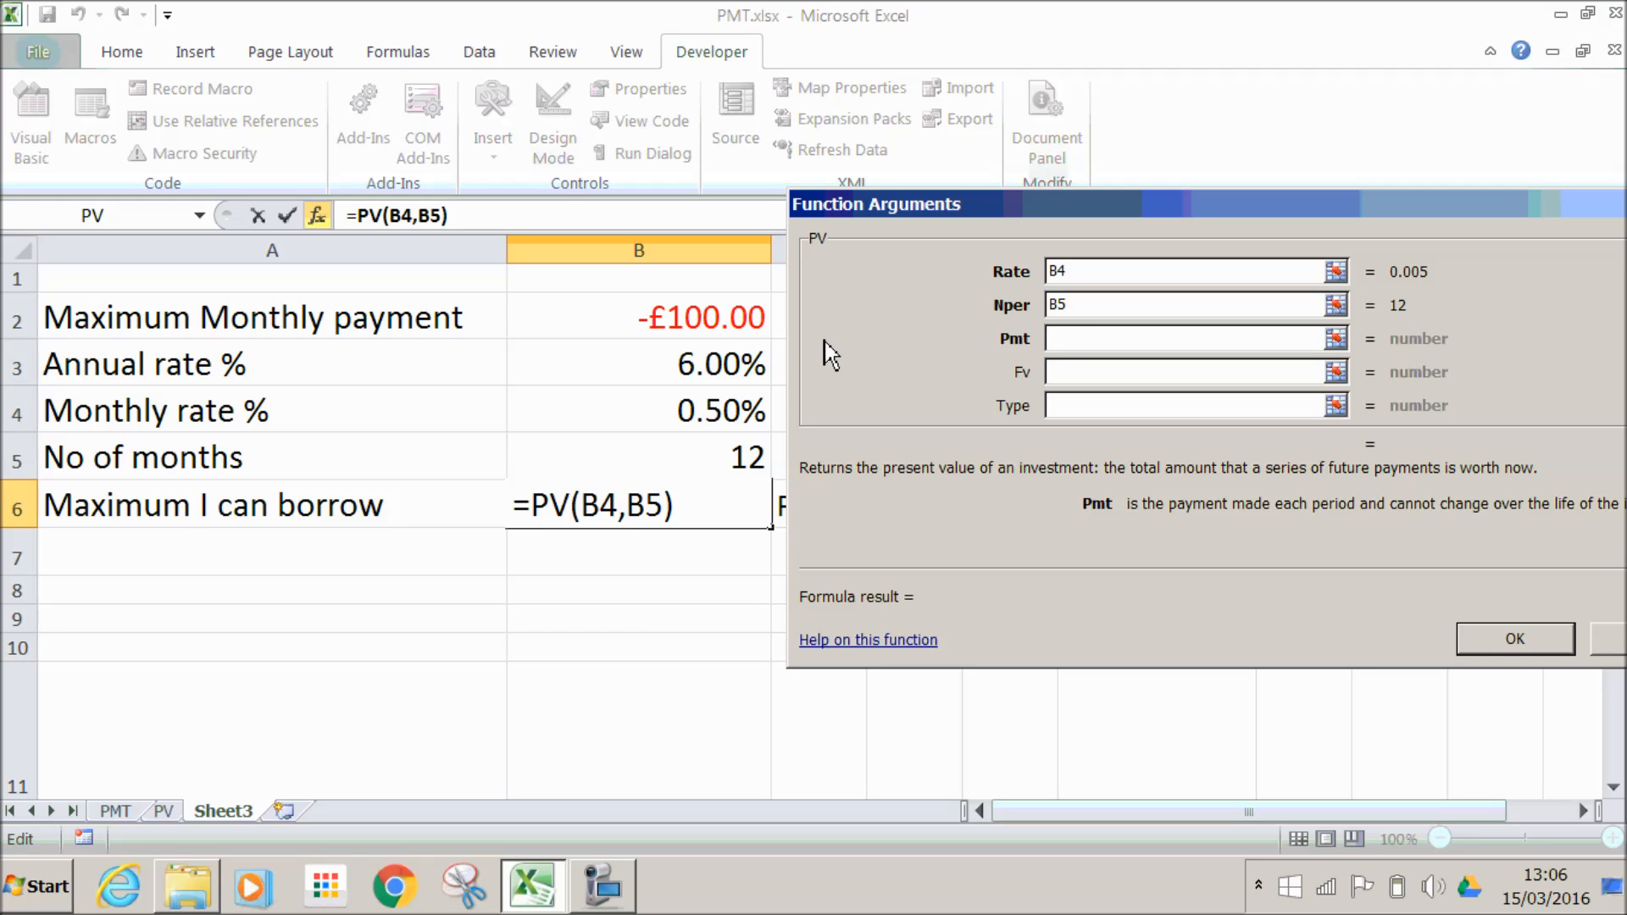
{"action": "left_click", "coordinate": [669, 326]}
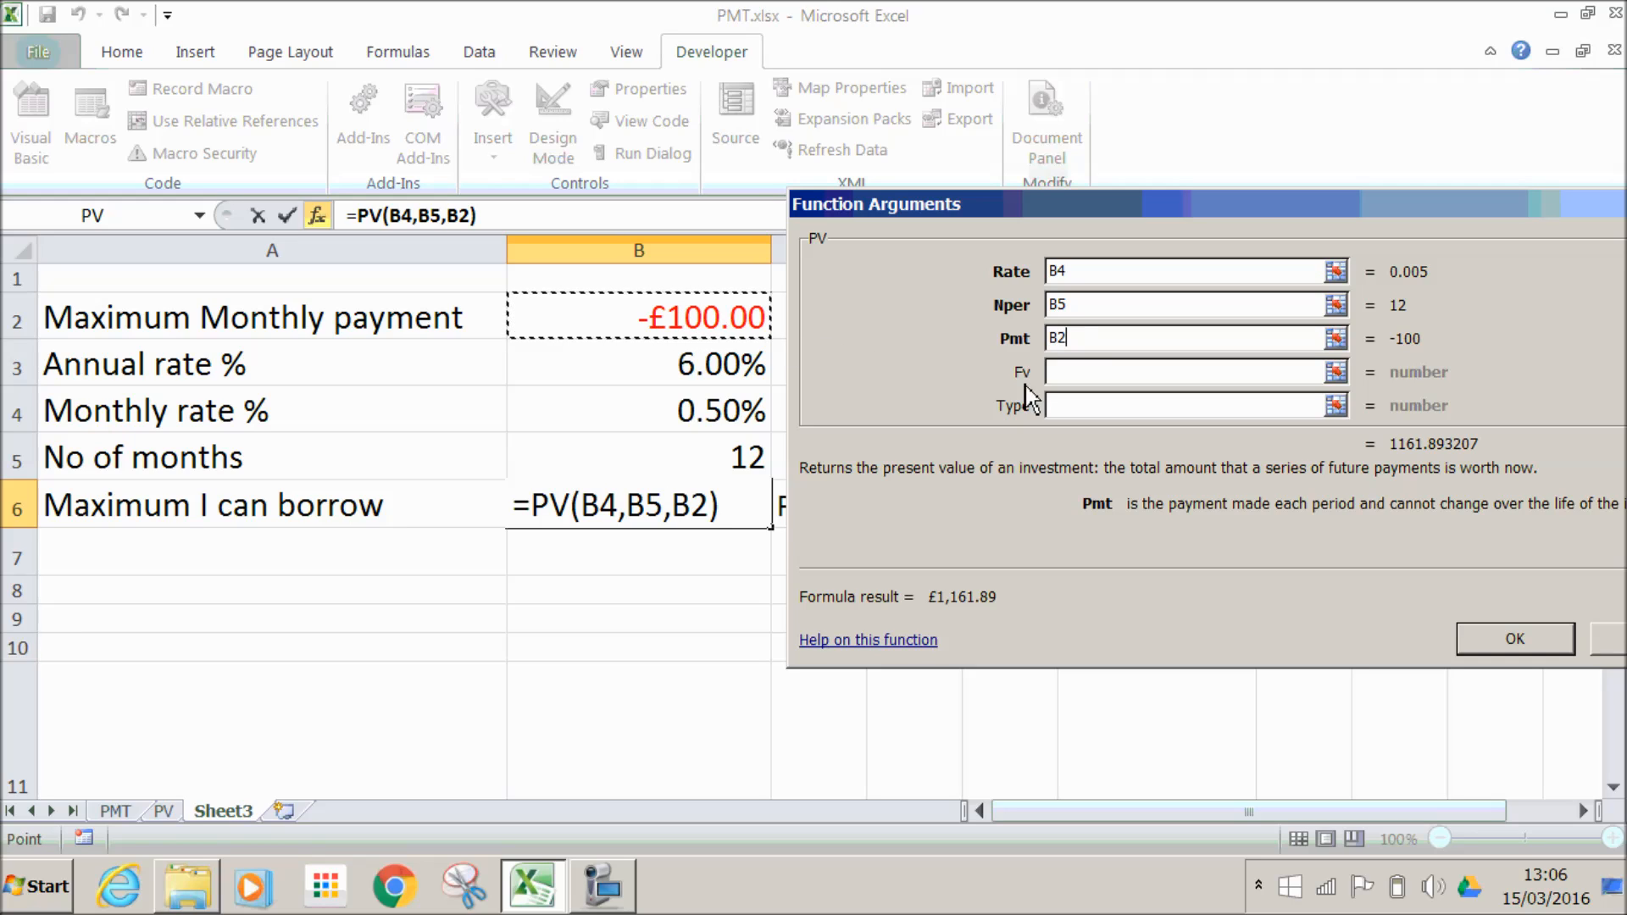
Step: Set the PV arguments Fv and Type to 0 and complete the function
{"action": "left_click", "coordinate": [1081, 371]}
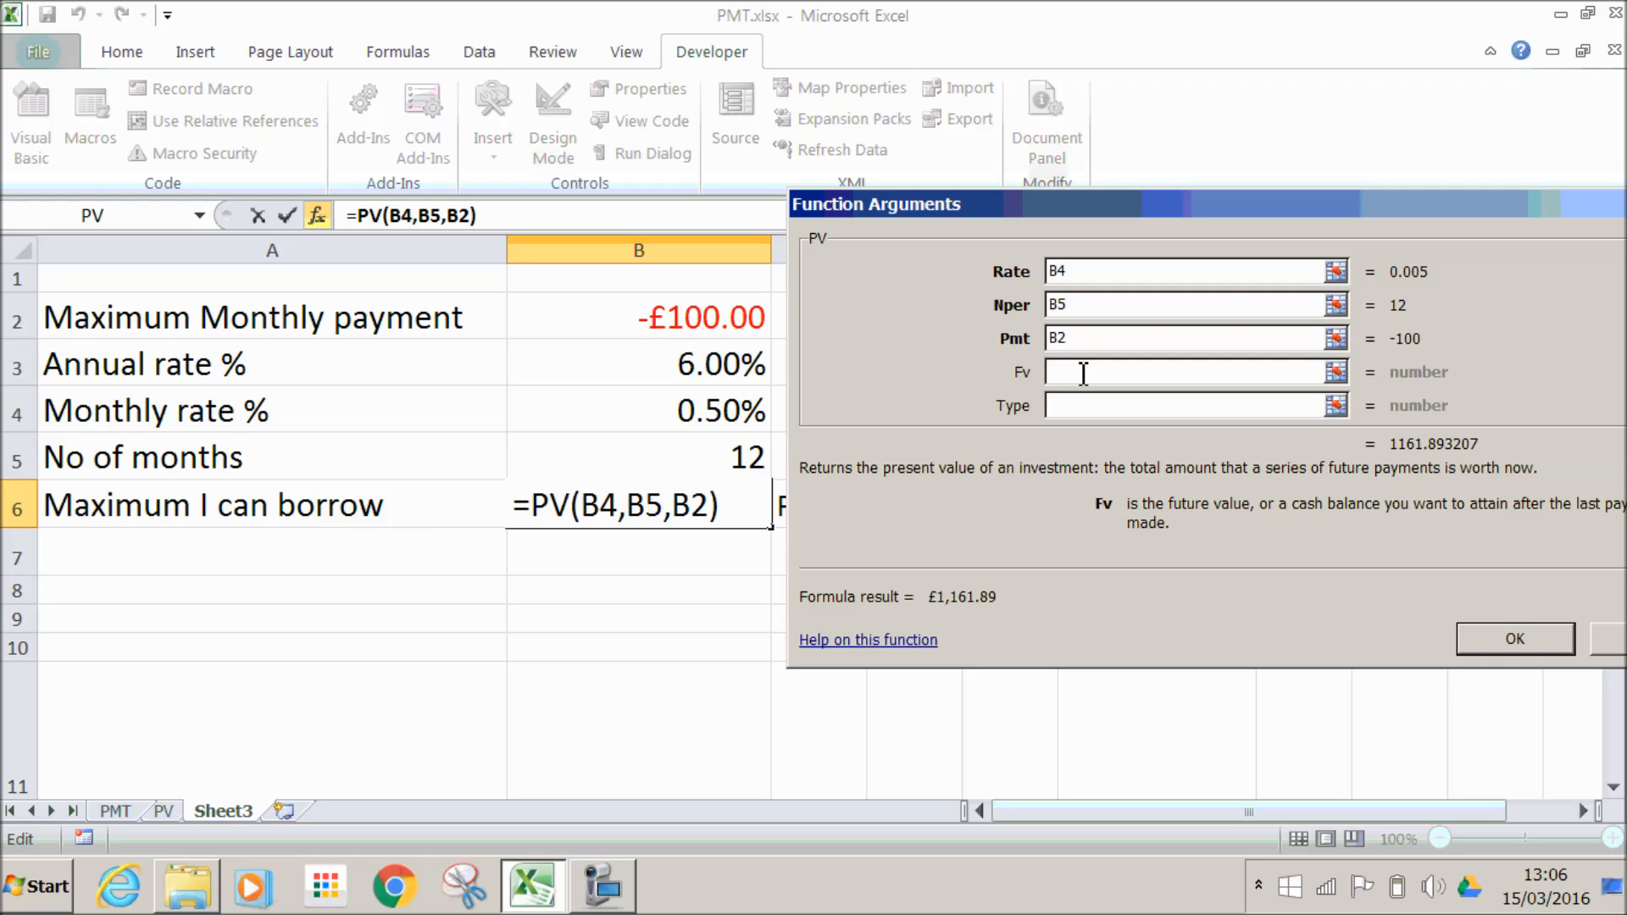
{"action": "type", "text": "0"}
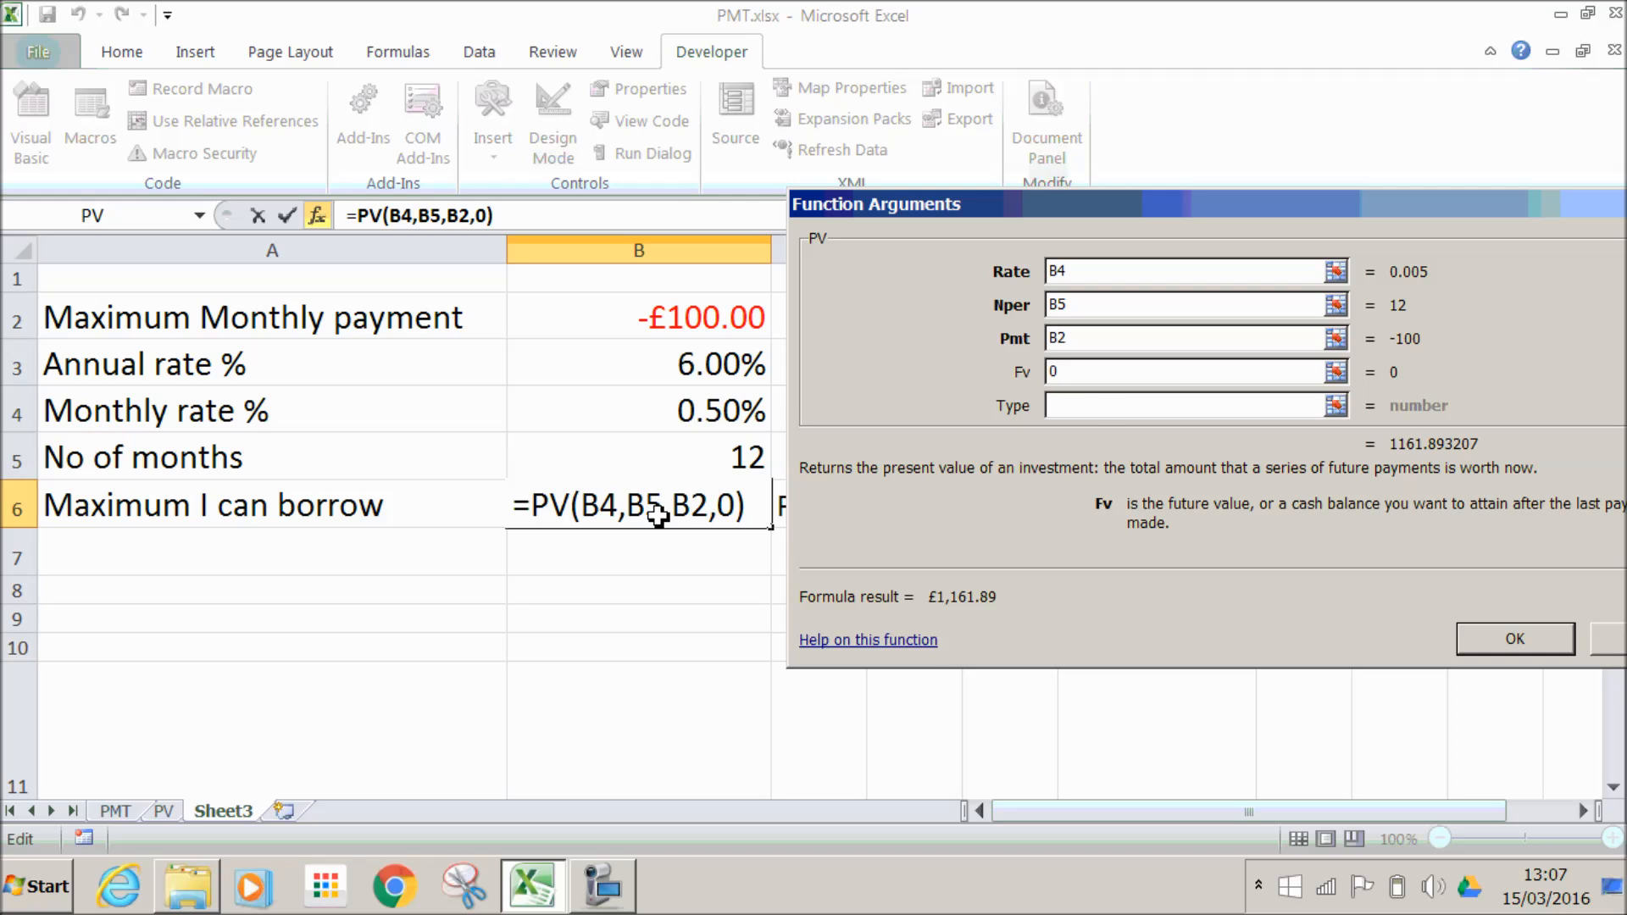
{"action": "left_click", "coordinate": [1068, 407]}
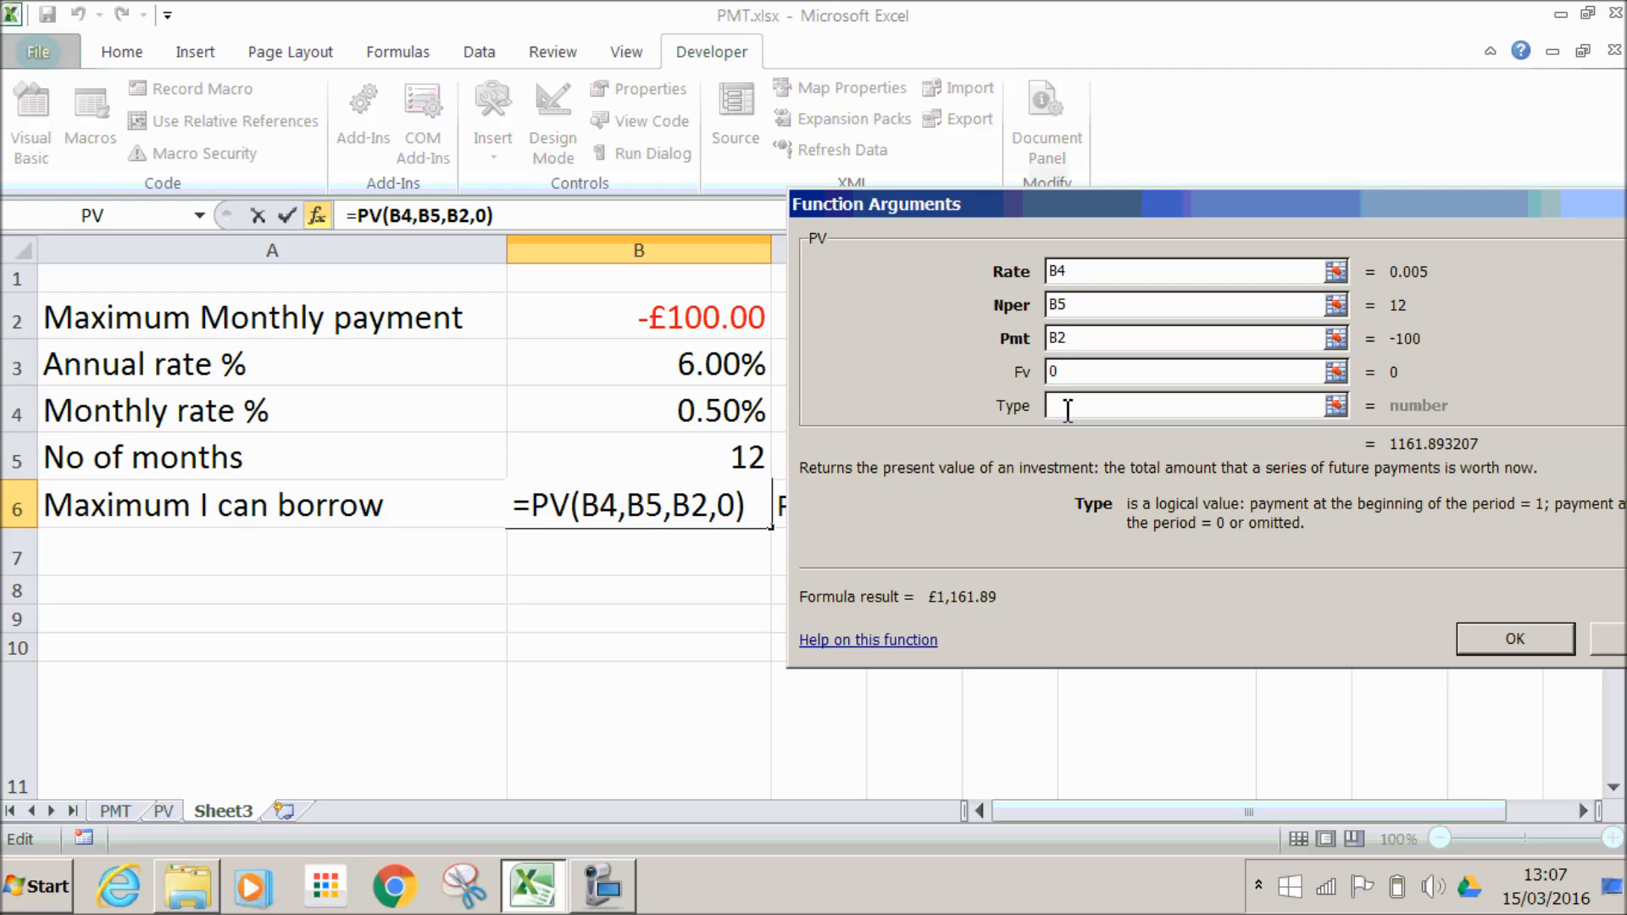
{"action": "type", "text": "0"}
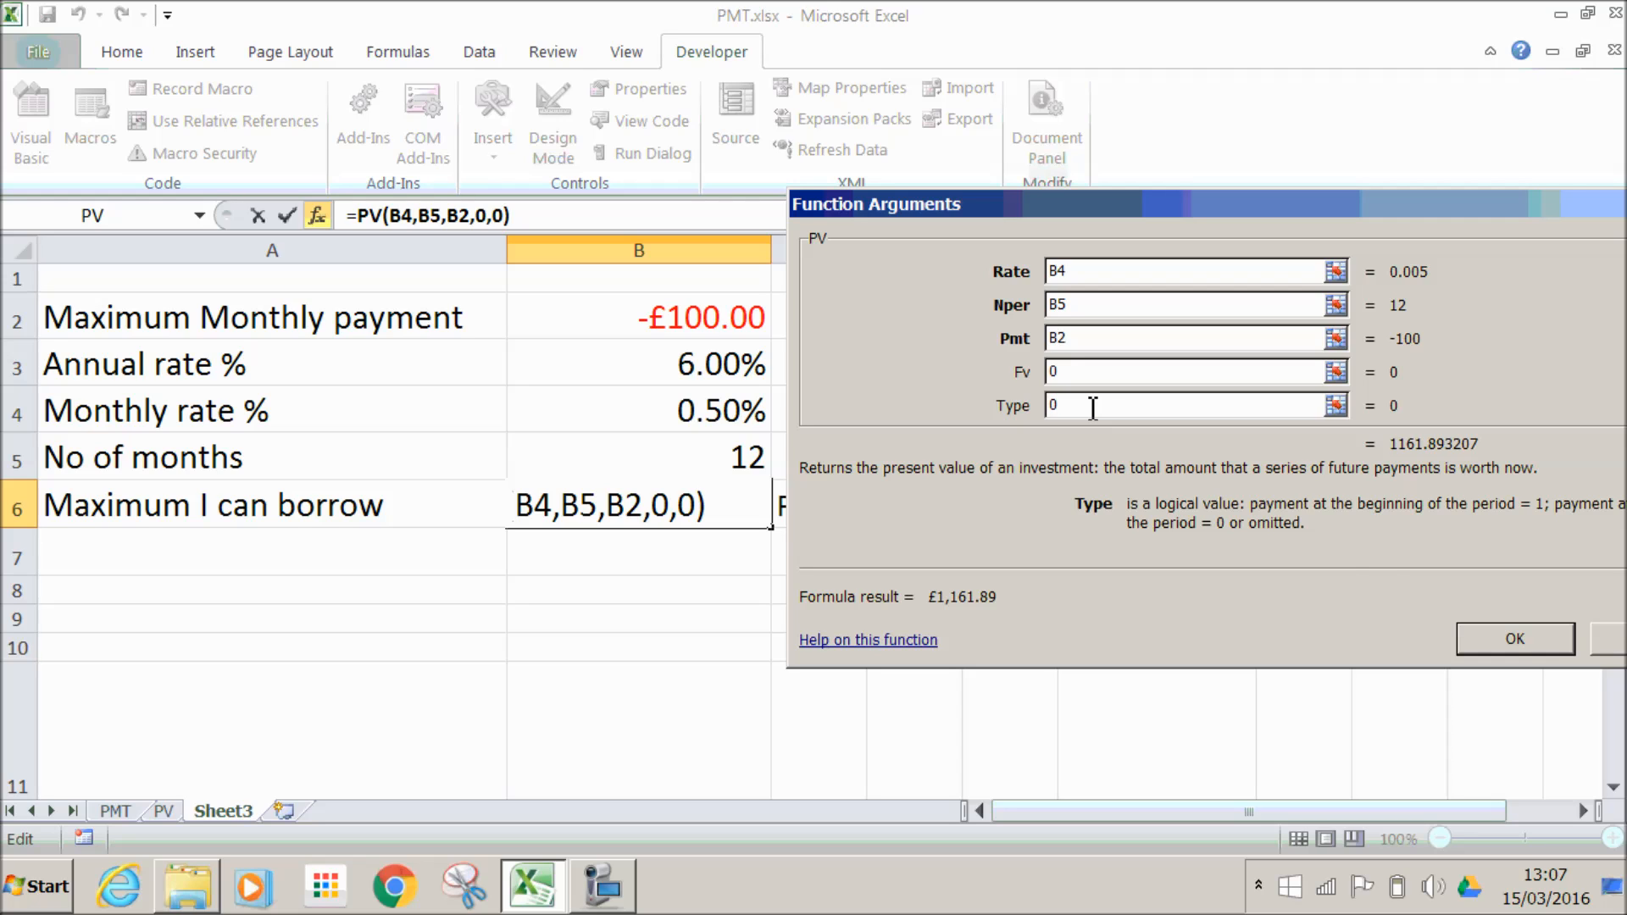
{"action": "left_click", "coordinate": [1518, 641]}
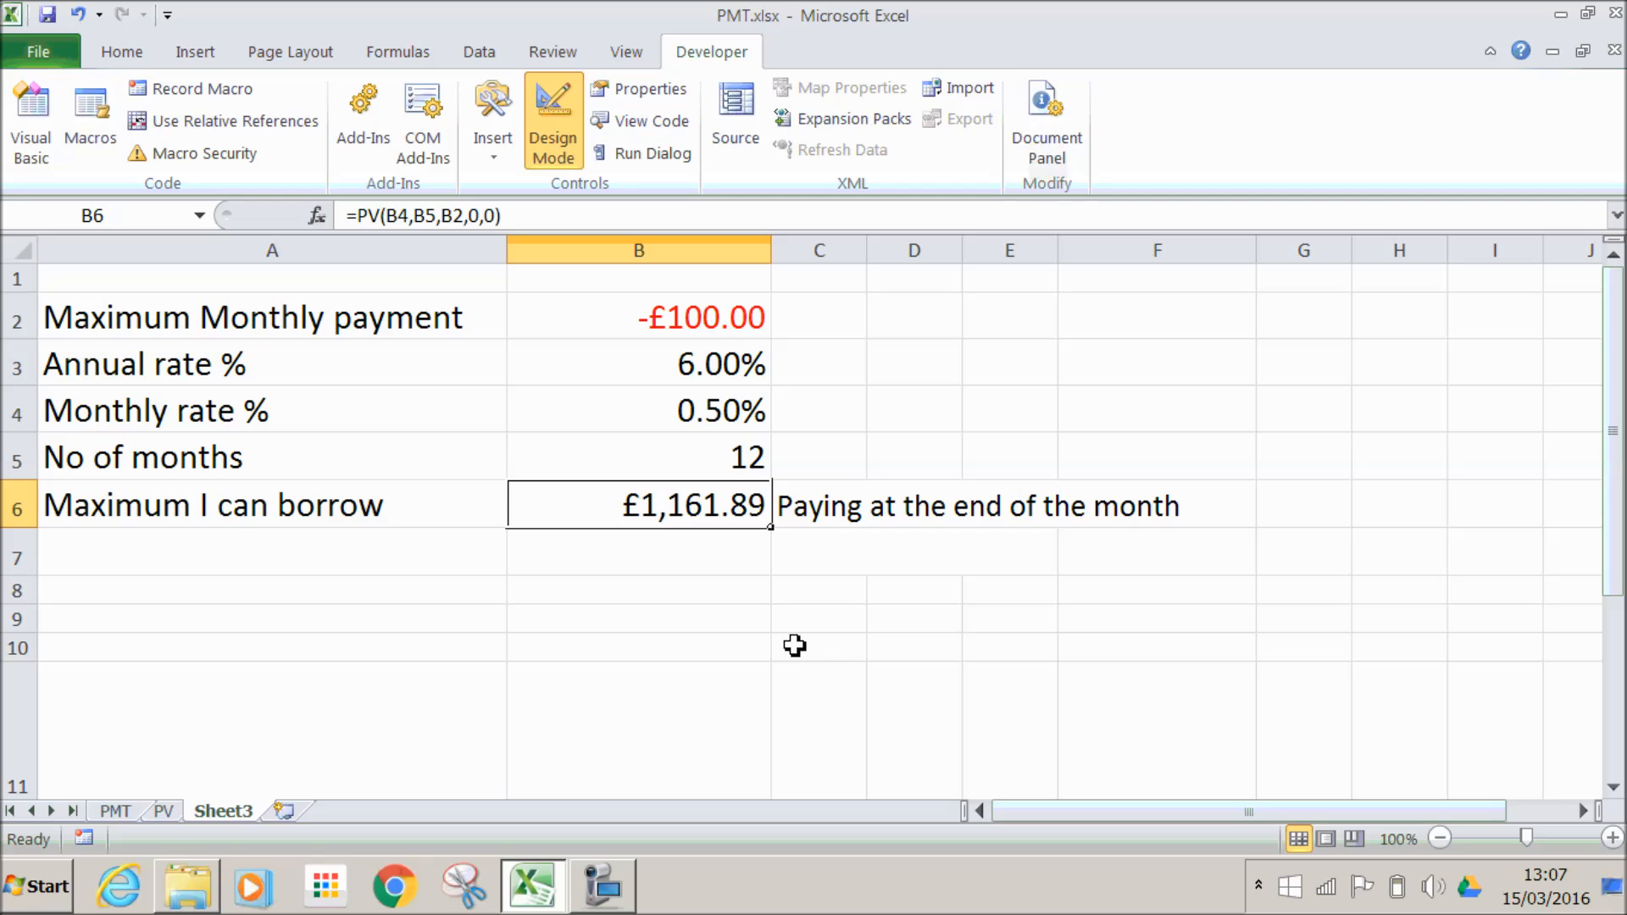
Step: Set the maximum monthly payment in B2 to -200
{"action": "left_click", "coordinate": [703, 318]}
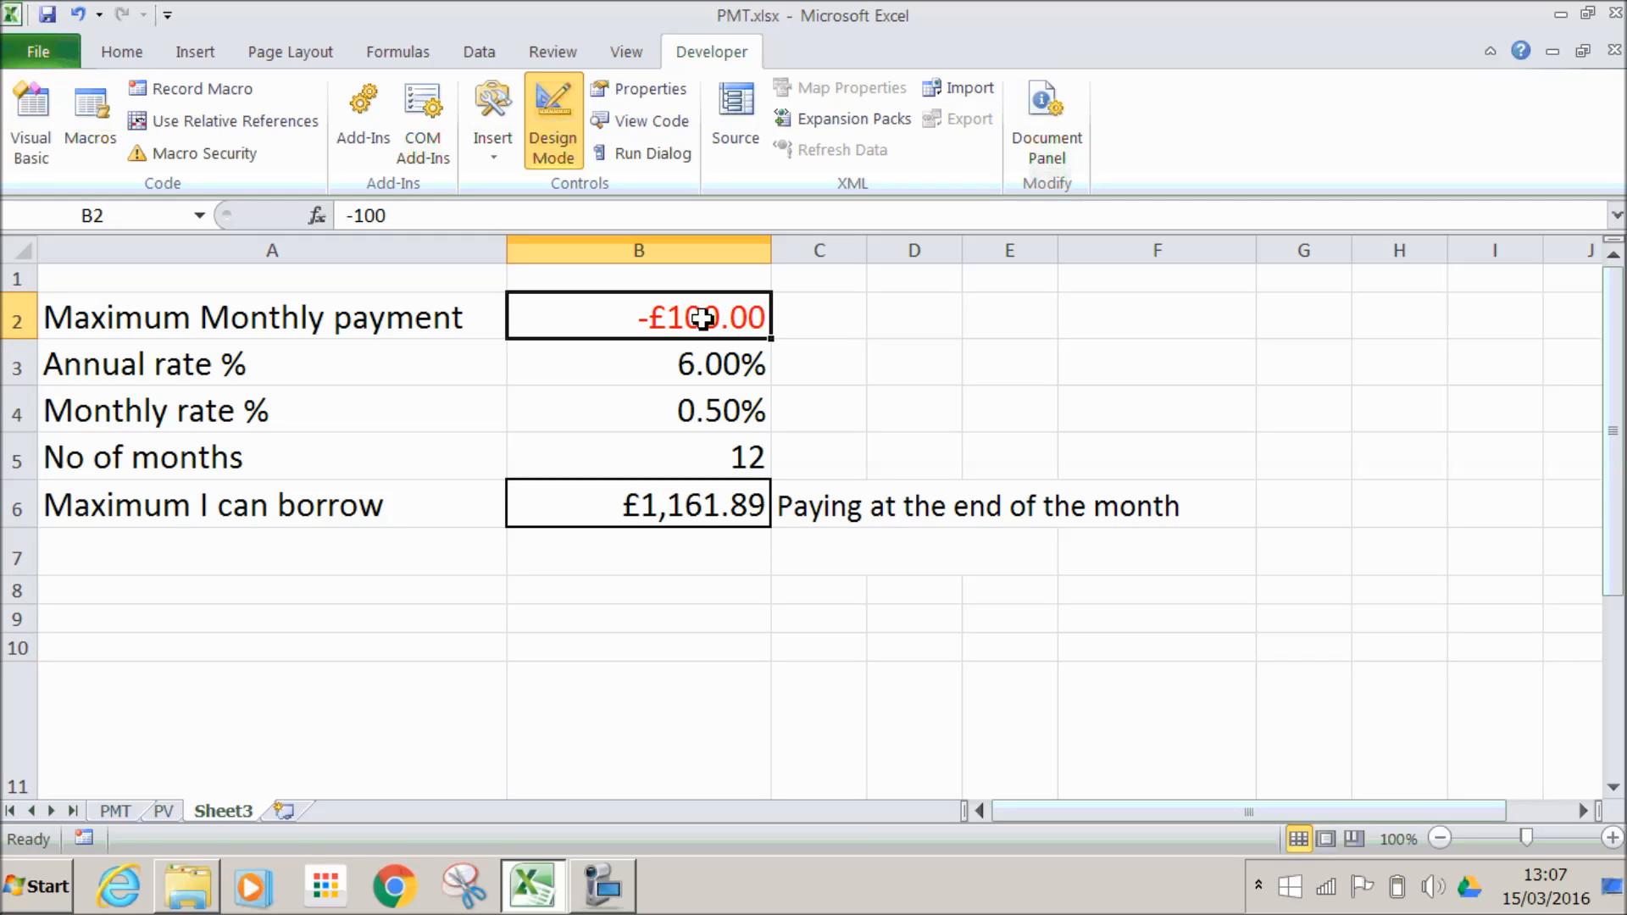
{"action": "type", "text": "-200"}
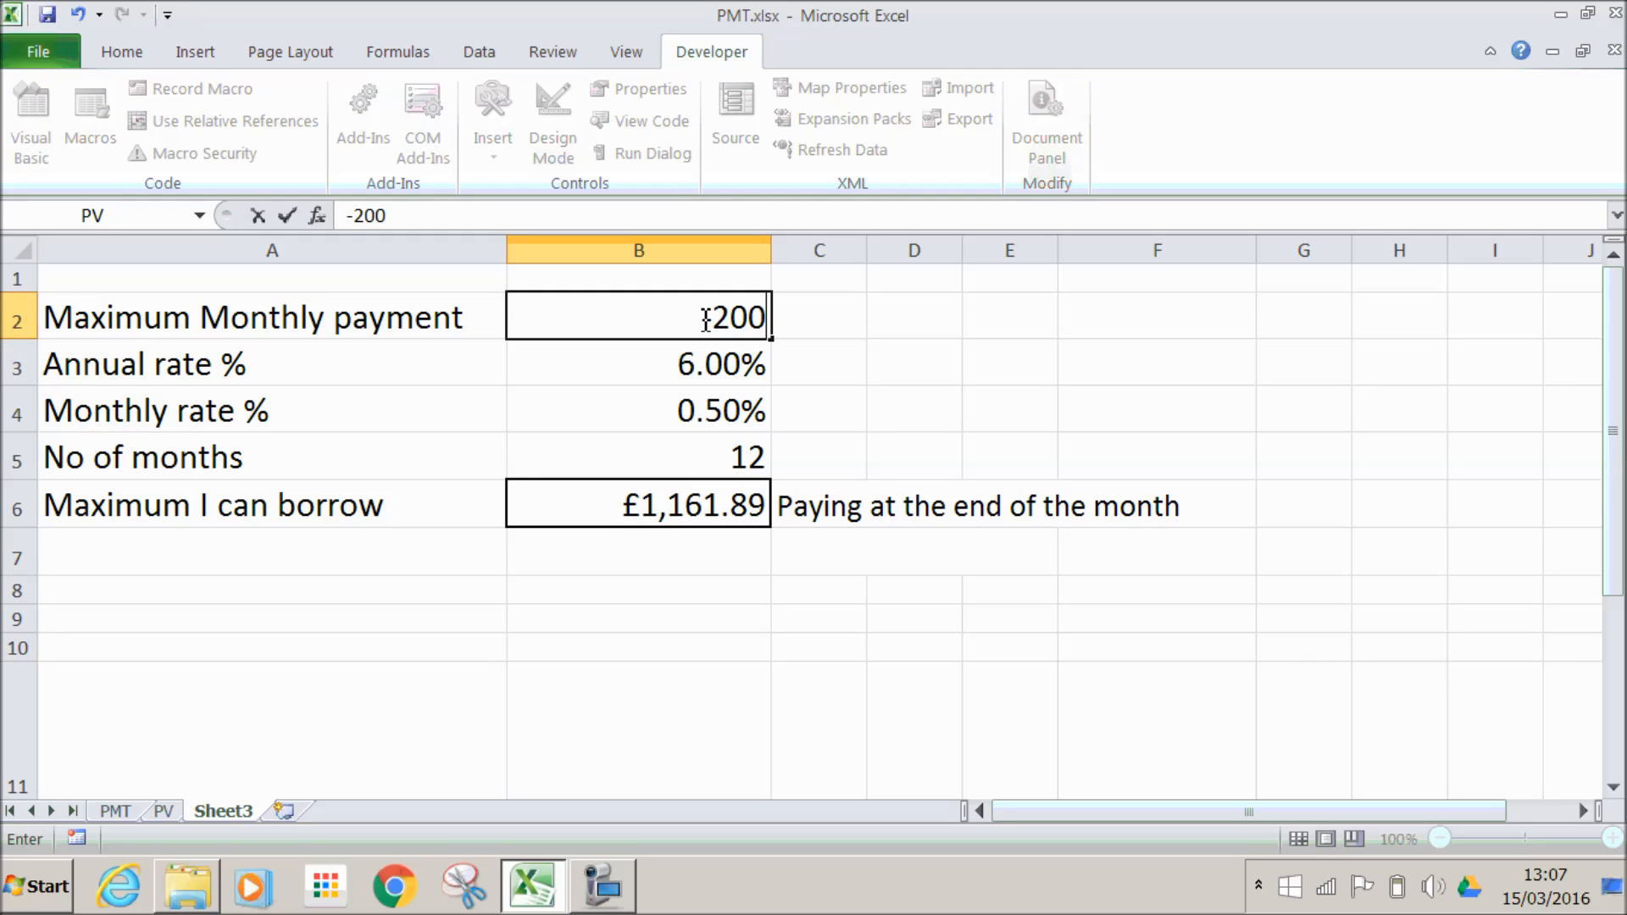
{"action": "key", "text": "Return"}
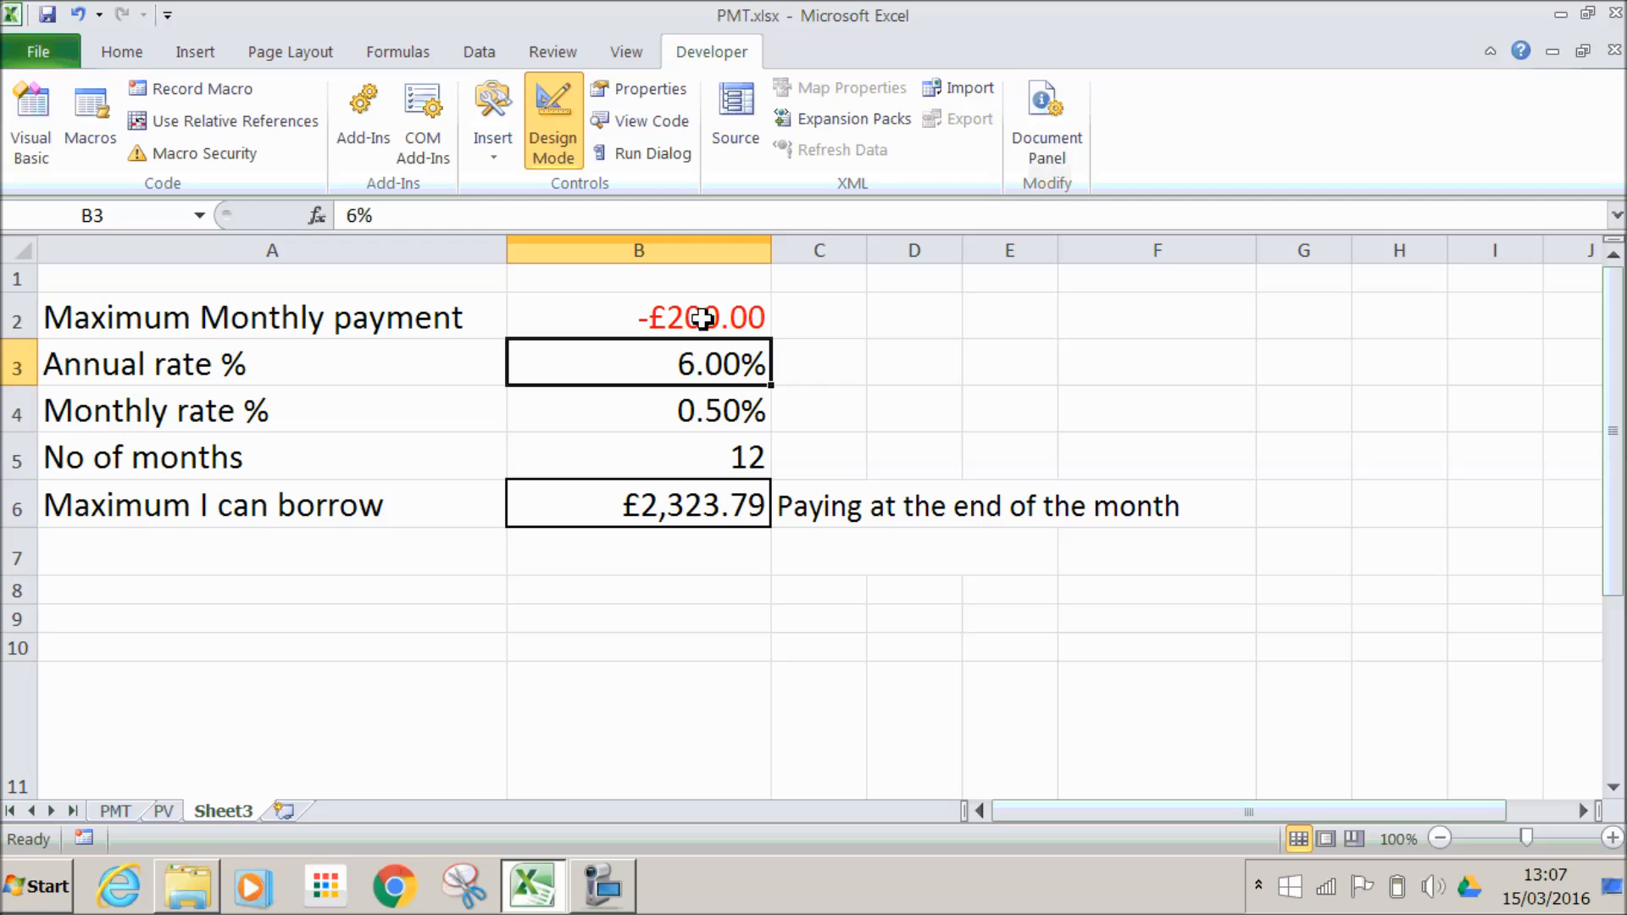
Step: Set the maximum monthly payment in B2 to -£1,000 and select B6 to view its PV formula
{"action": "left_click", "coordinate": [702, 319]}
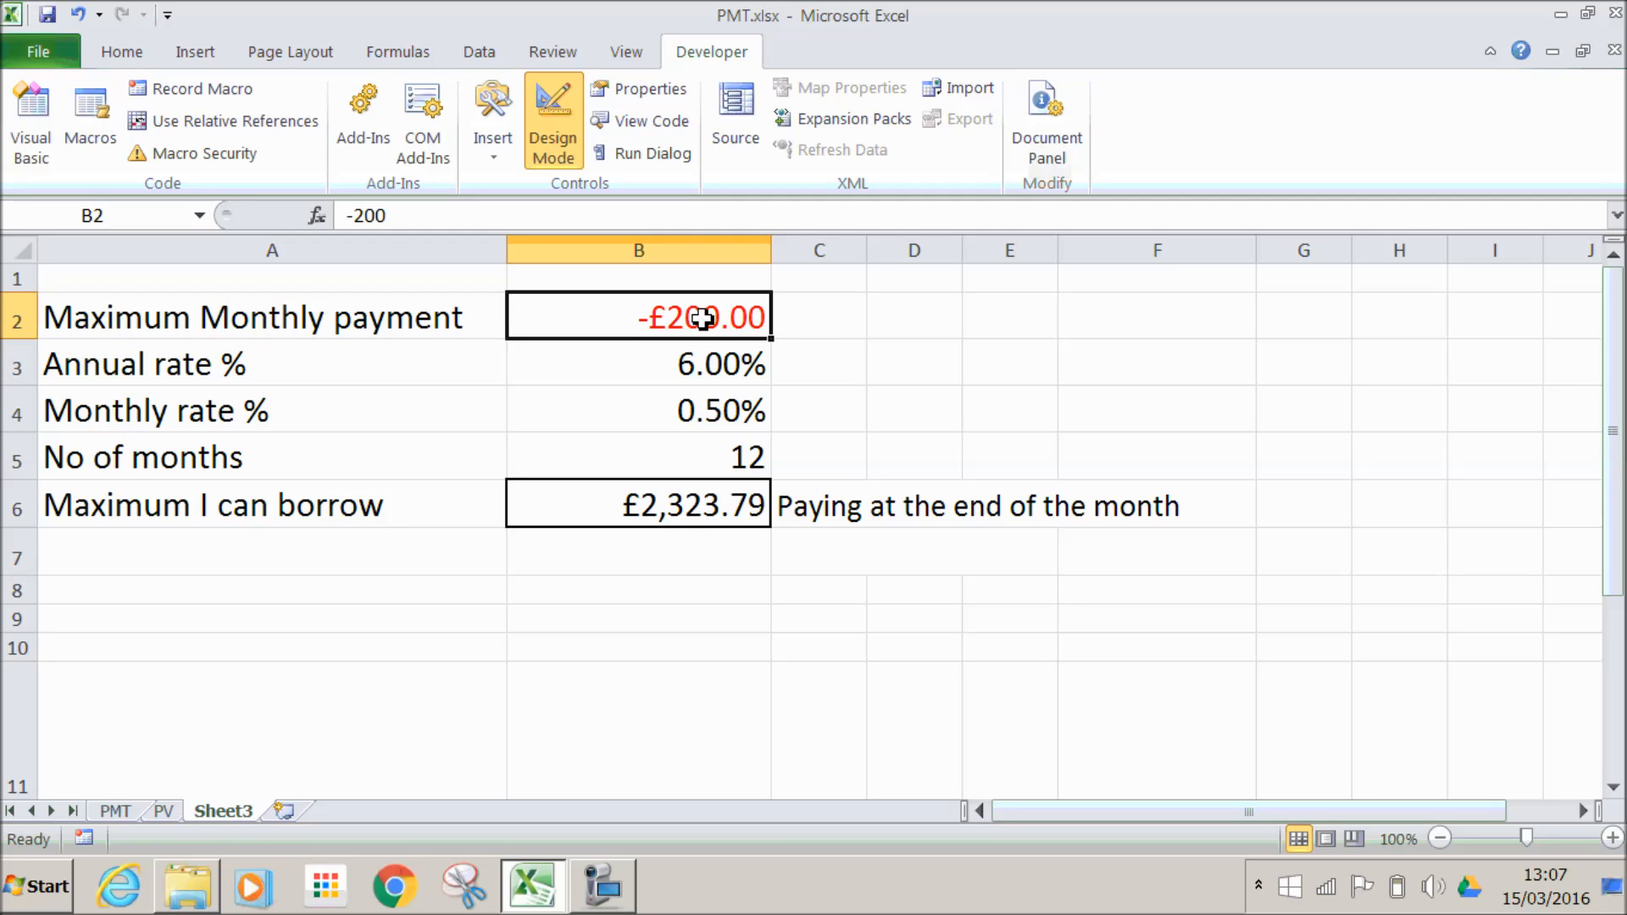
{"action": "type", "text": "-"}
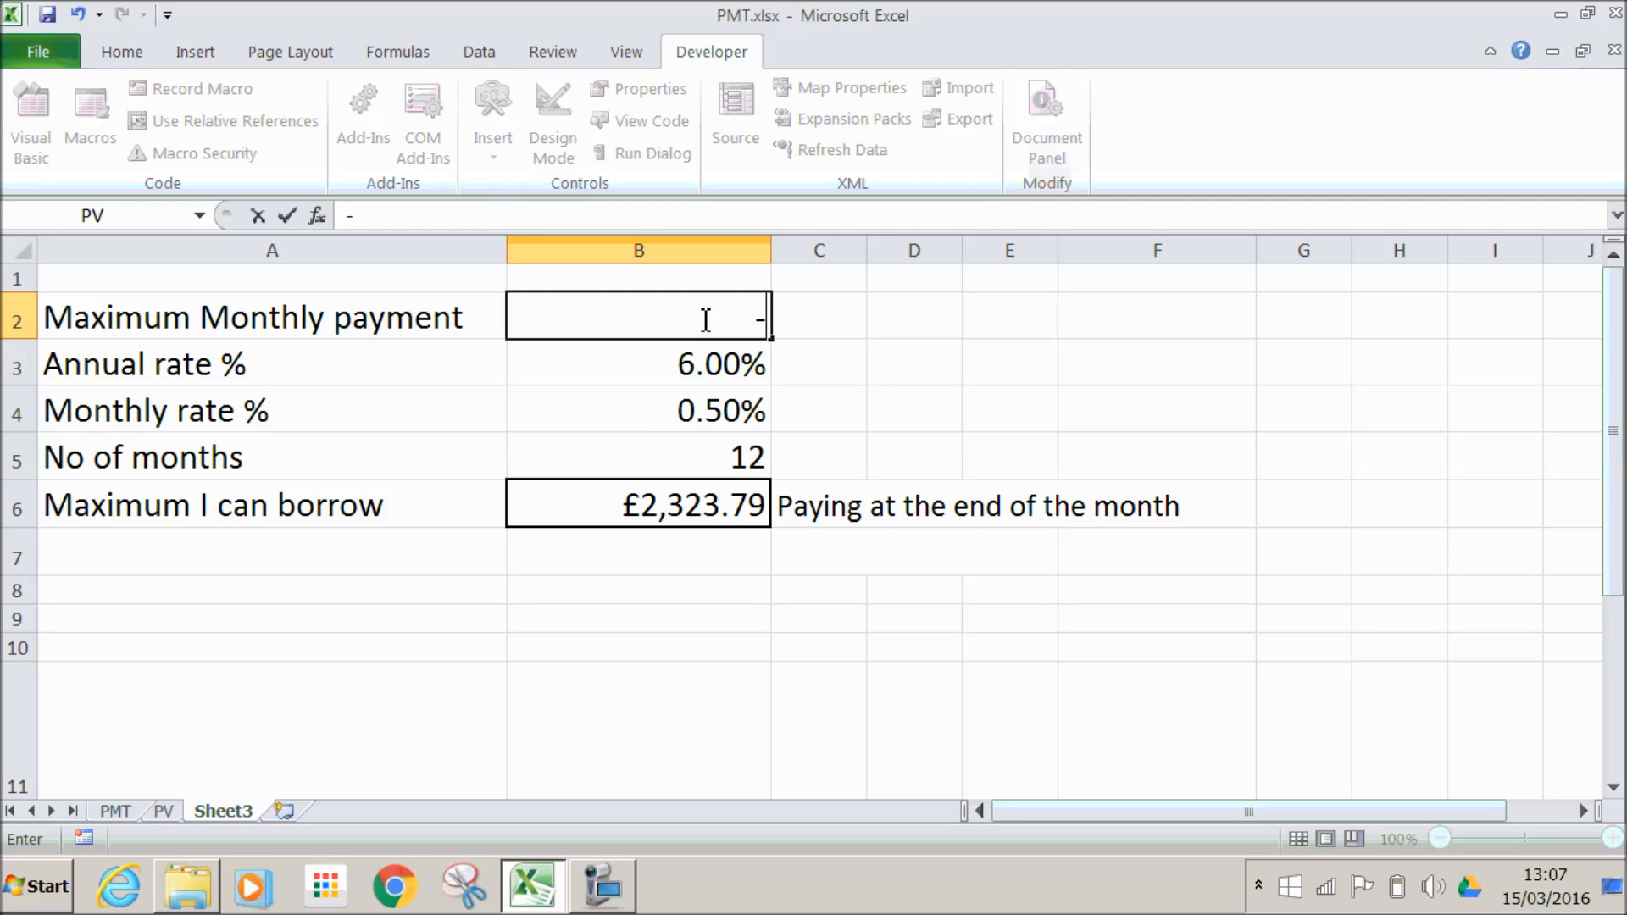
{"action": "type", "text": "£1,0000"}
{"action": "key", "text": "Return"}
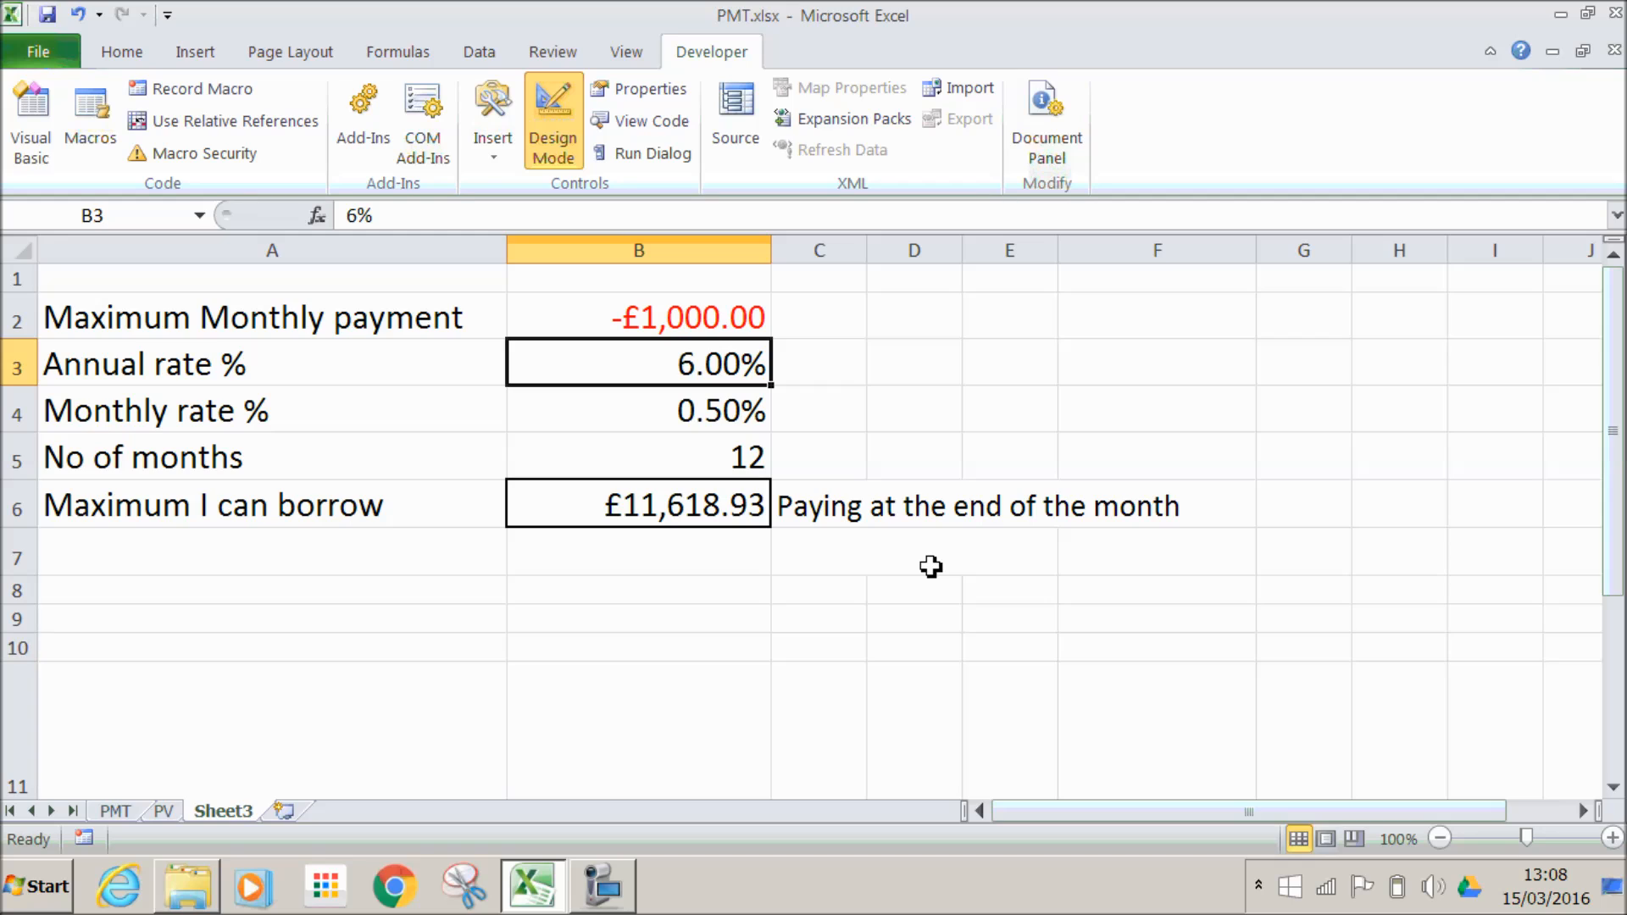
{"action": "left_click", "coordinate": [709, 503]}
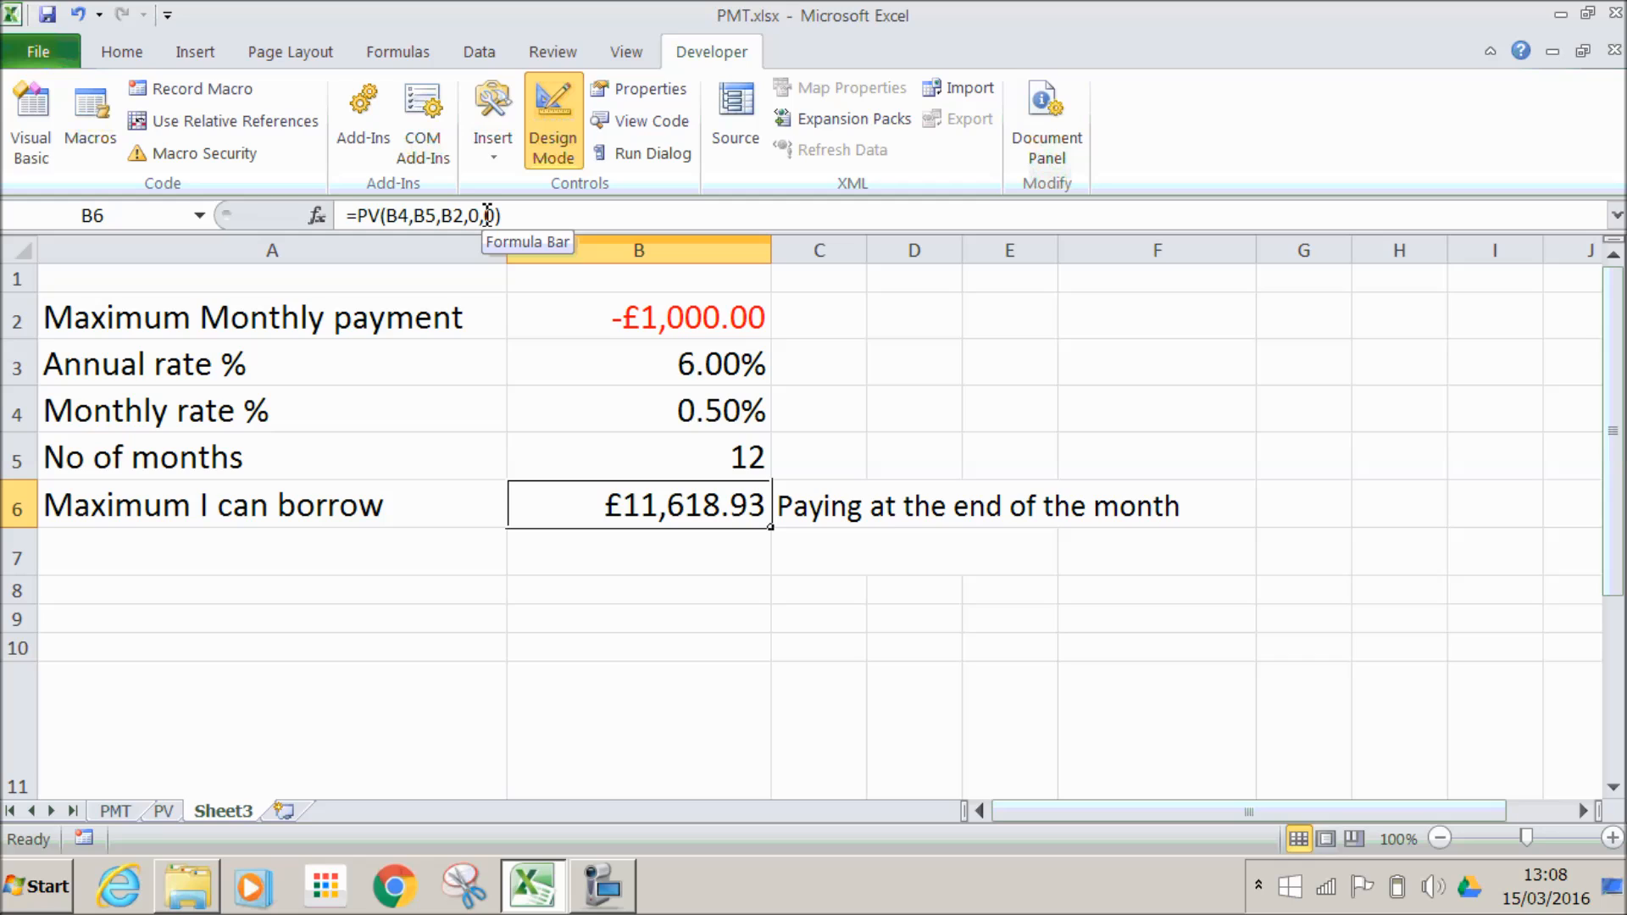
Step: Reveal the hidden text in A7:F7 by applying a black font colour, and select B7 to view its formula
{"action": "left_click", "coordinate": [653, 556]}
{"action": "left_click", "coordinate": [423, 561]}
{"action": "left_click_drag", "start_coordinate": [424, 561], "coordinate": [1180, 556]}
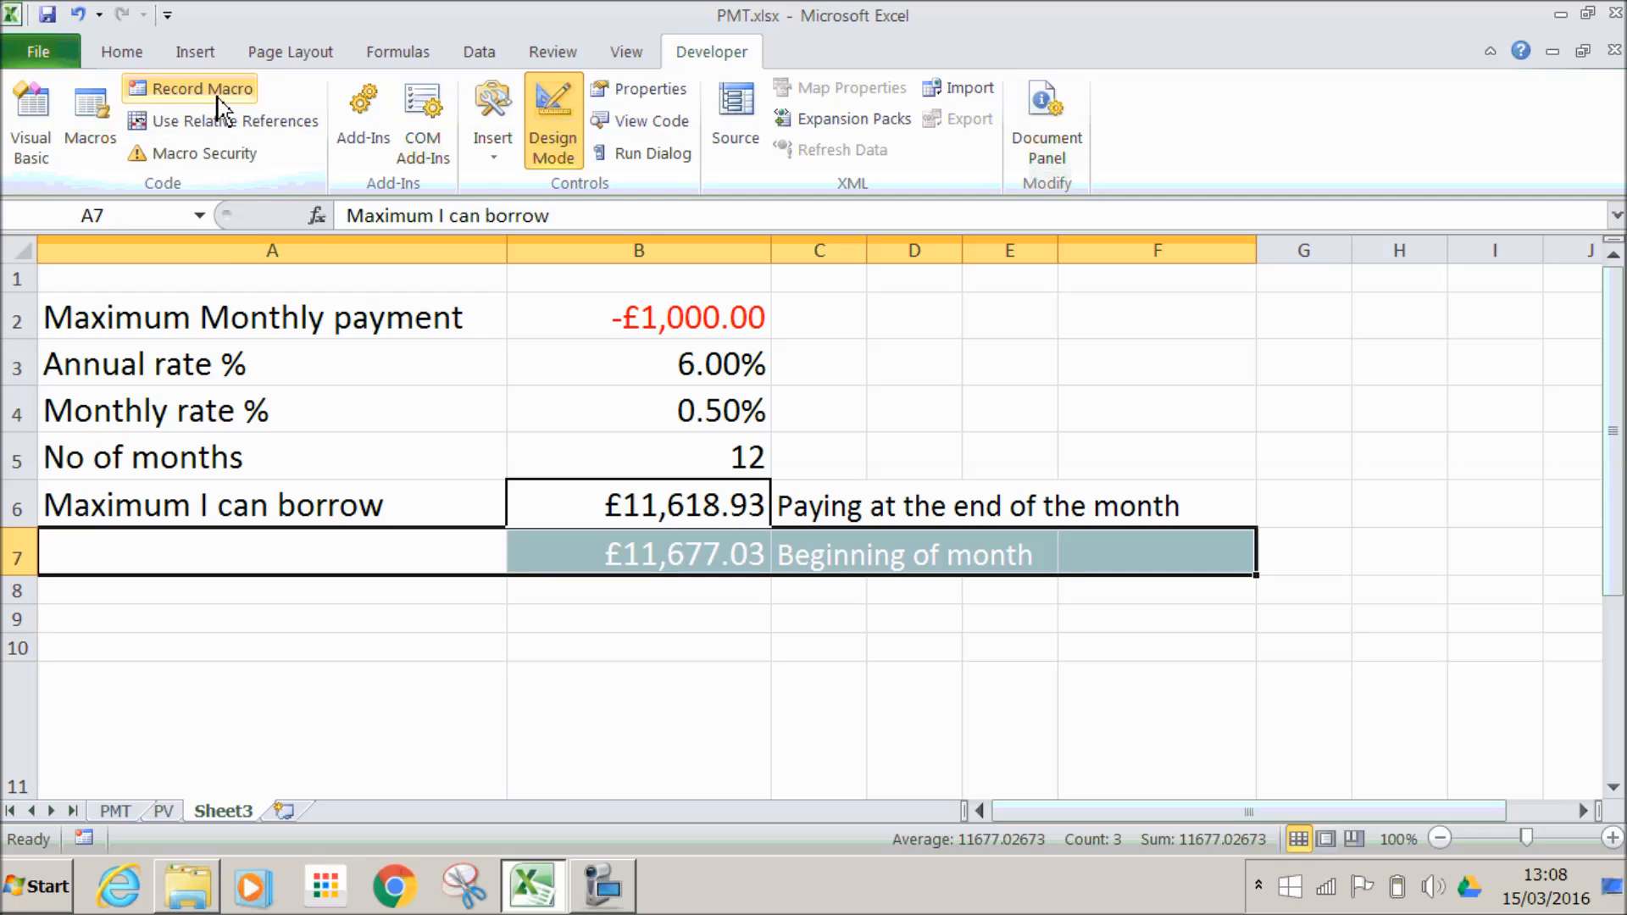
{"action": "left_click", "coordinate": [127, 53]}
{"action": "left_click", "coordinate": [360, 146]}
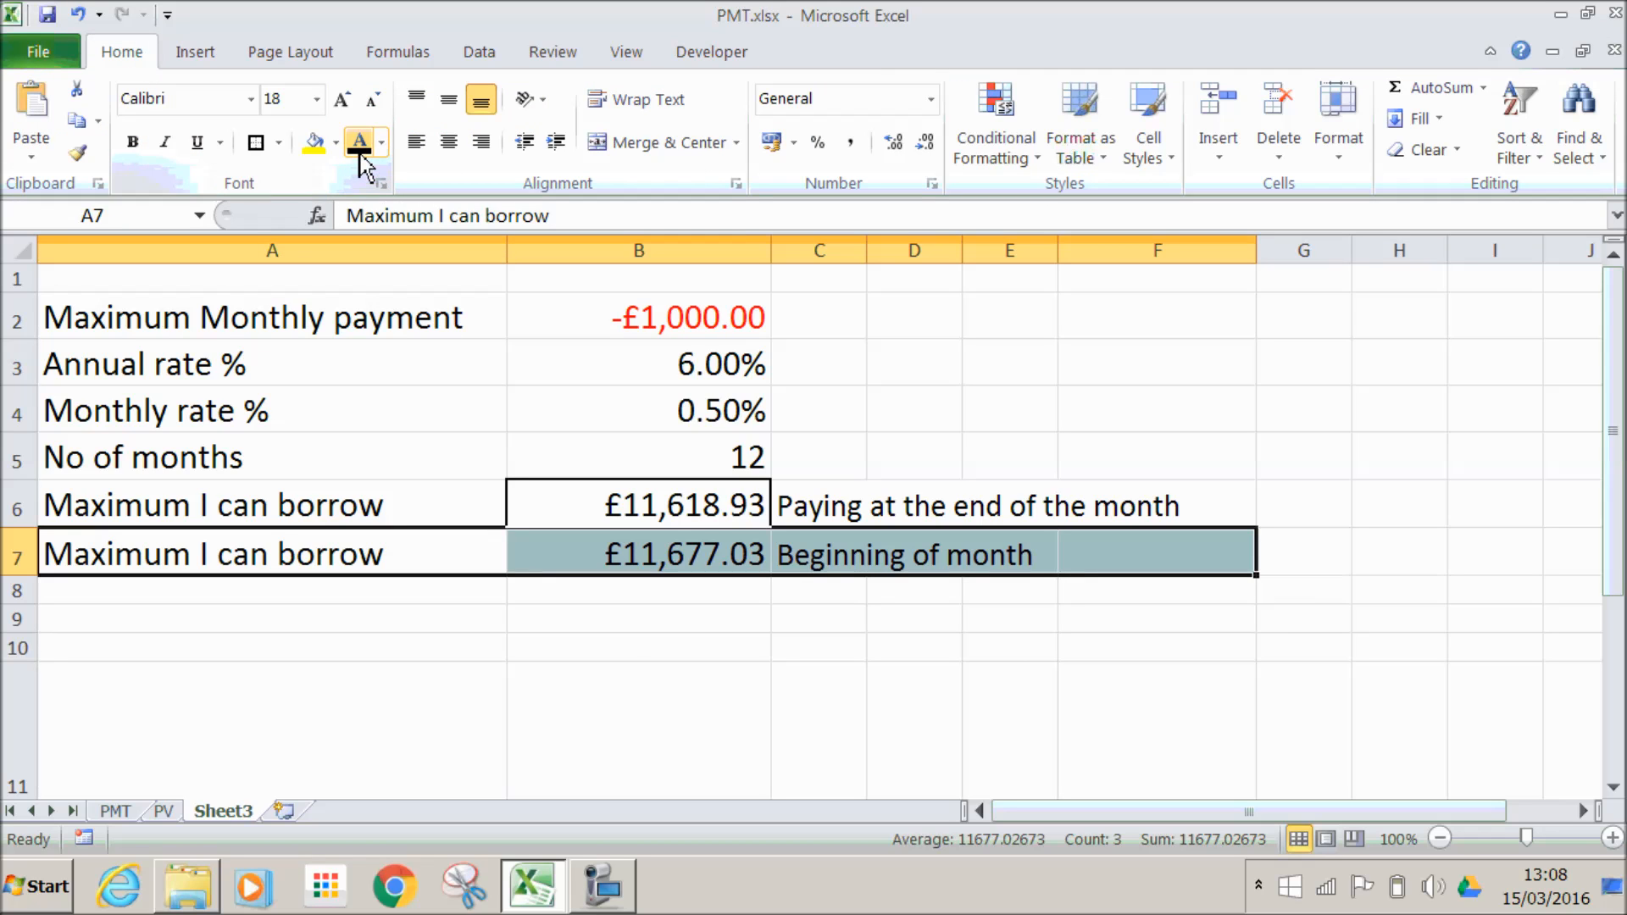
{"action": "left_click", "coordinate": [768, 651]}
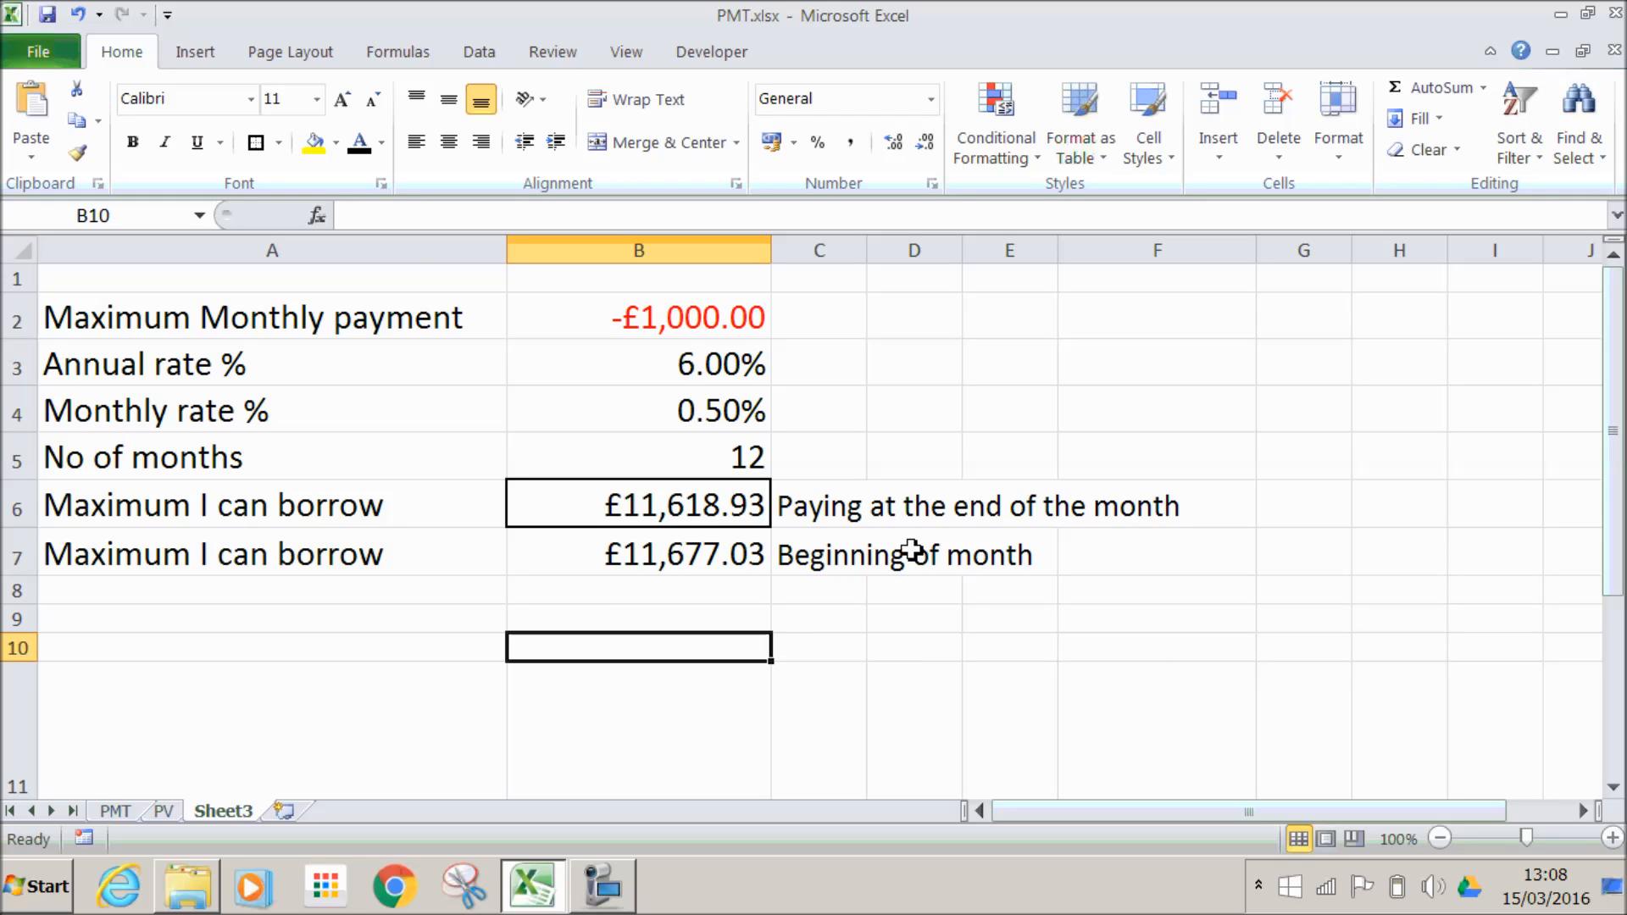
{"action": "left_click", "coordinate": [654, 555]}
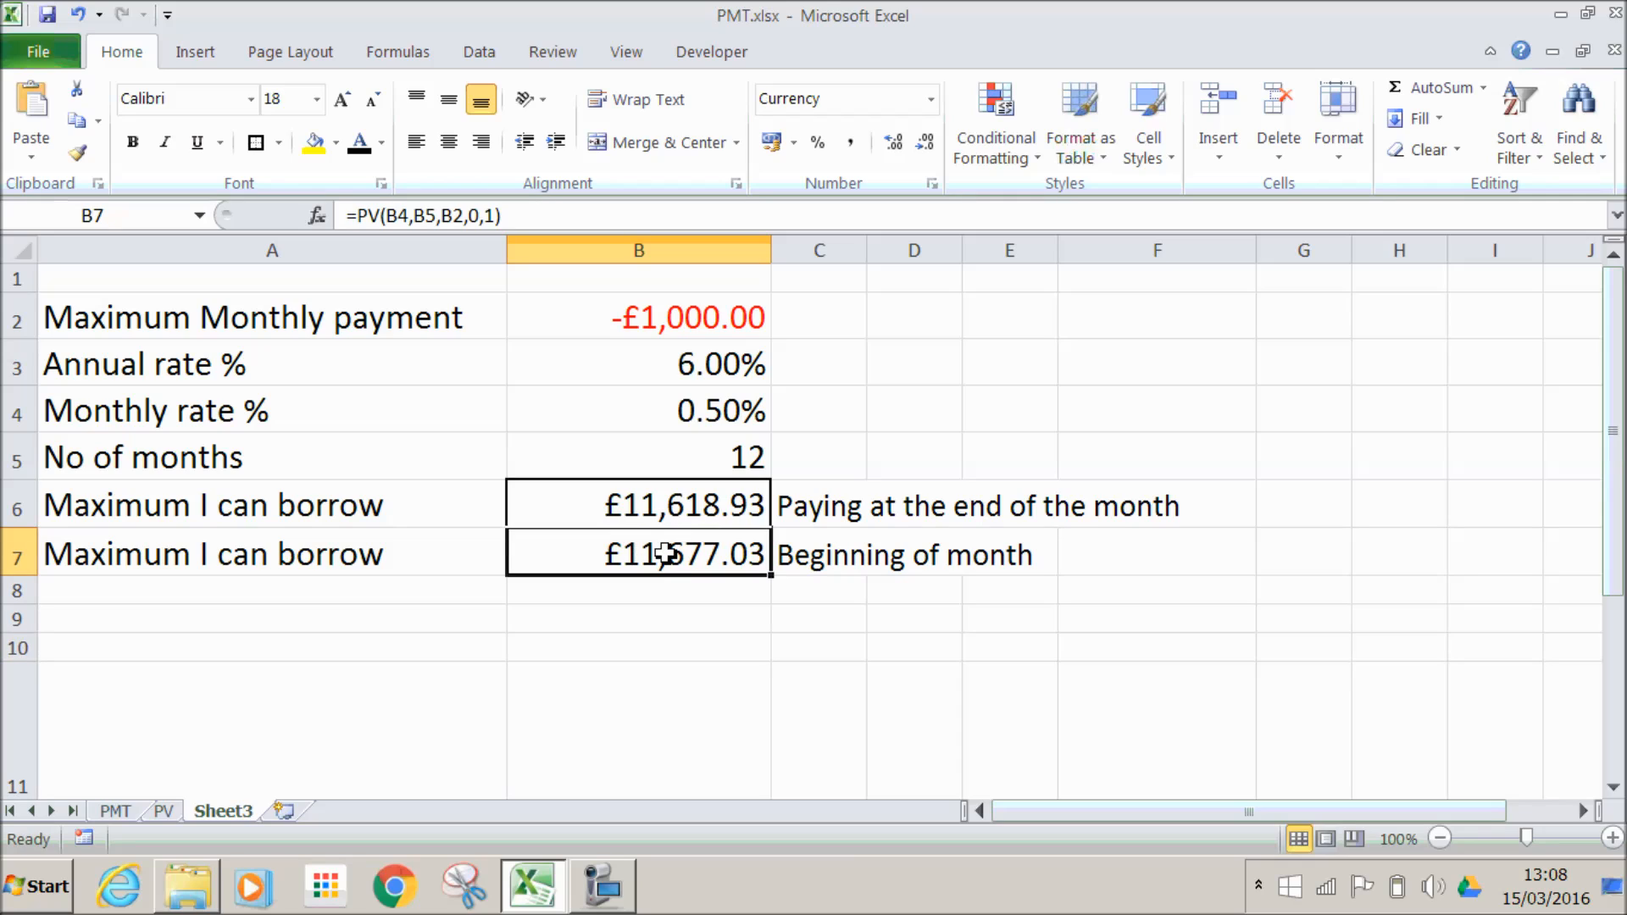